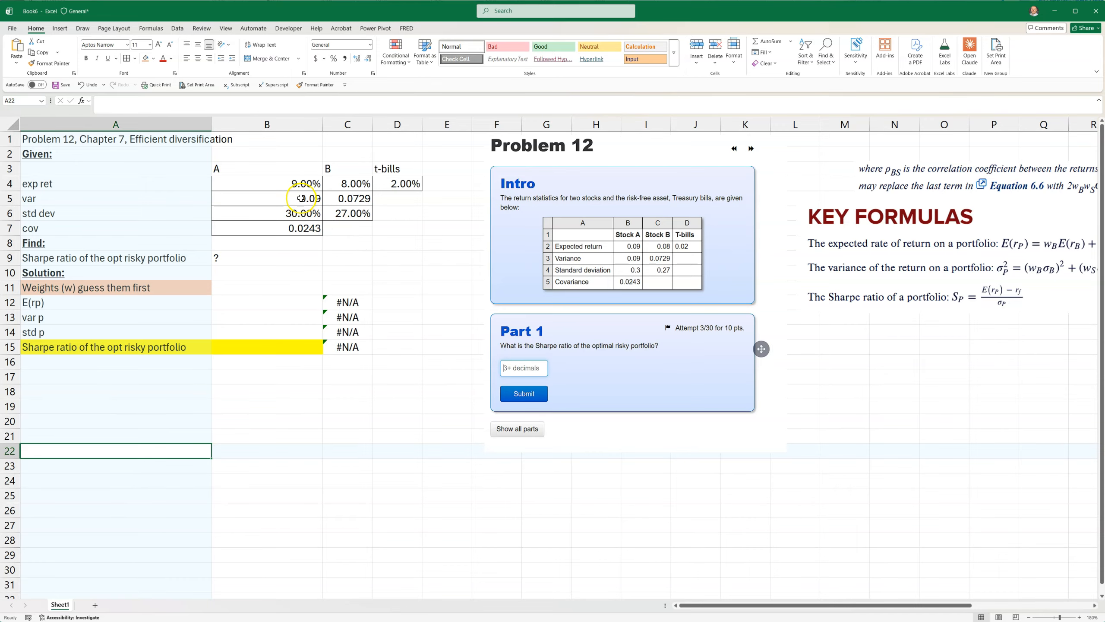
{"action": "left_click_drag", "start_coordinate": [306, 217], "coordinate": [346, 213]}
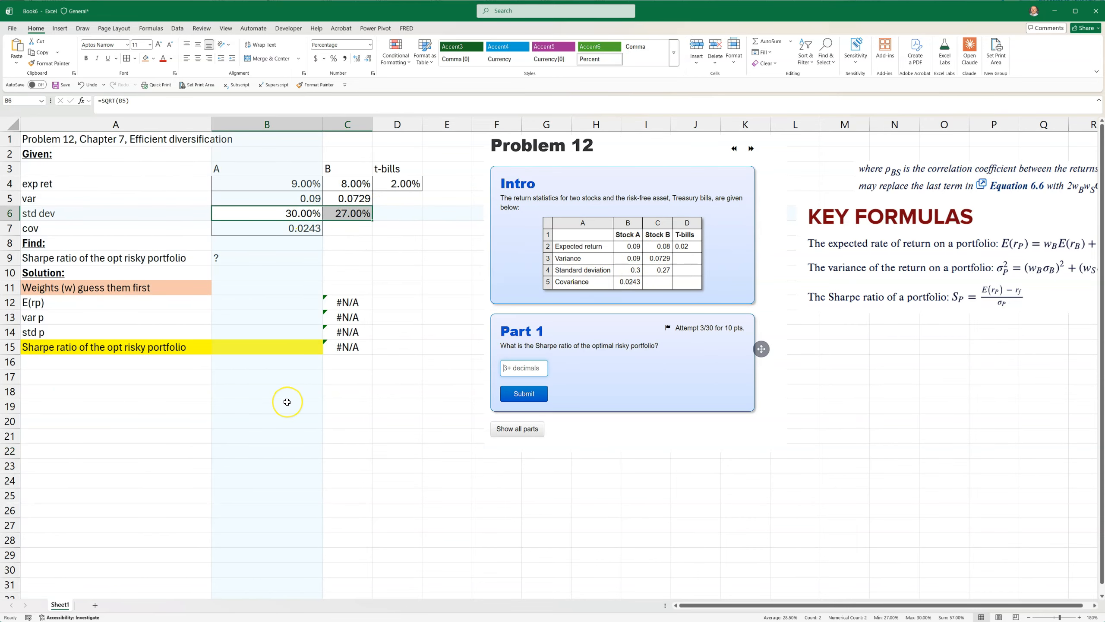
{"action": "left_click", "coordinate": [288, 402]}
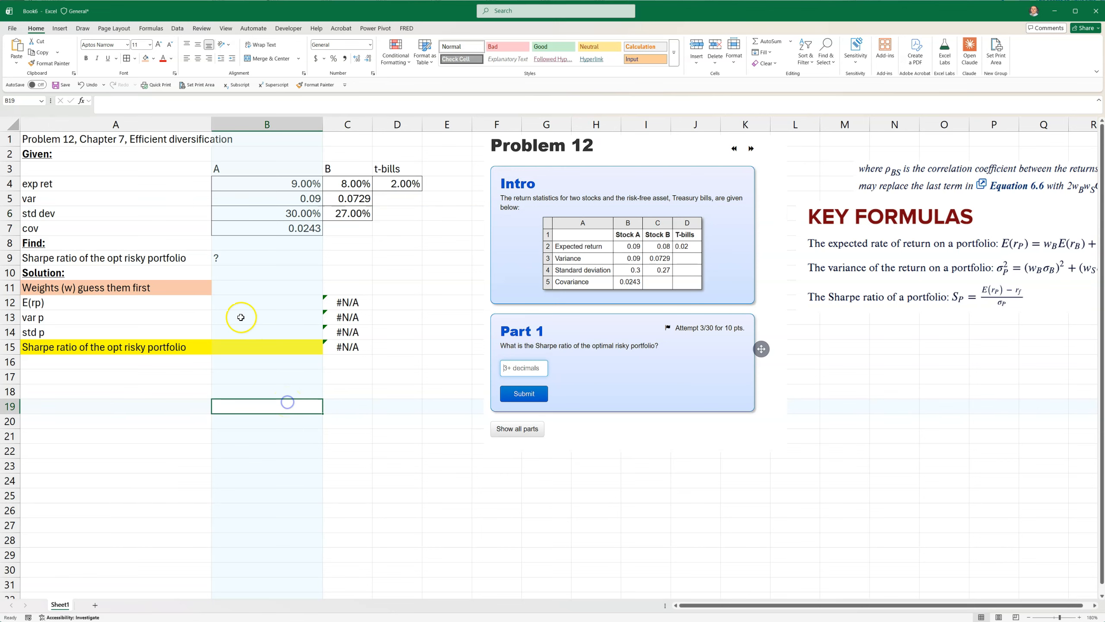
{"action": "left_click", "coordinate": [271, 289]}
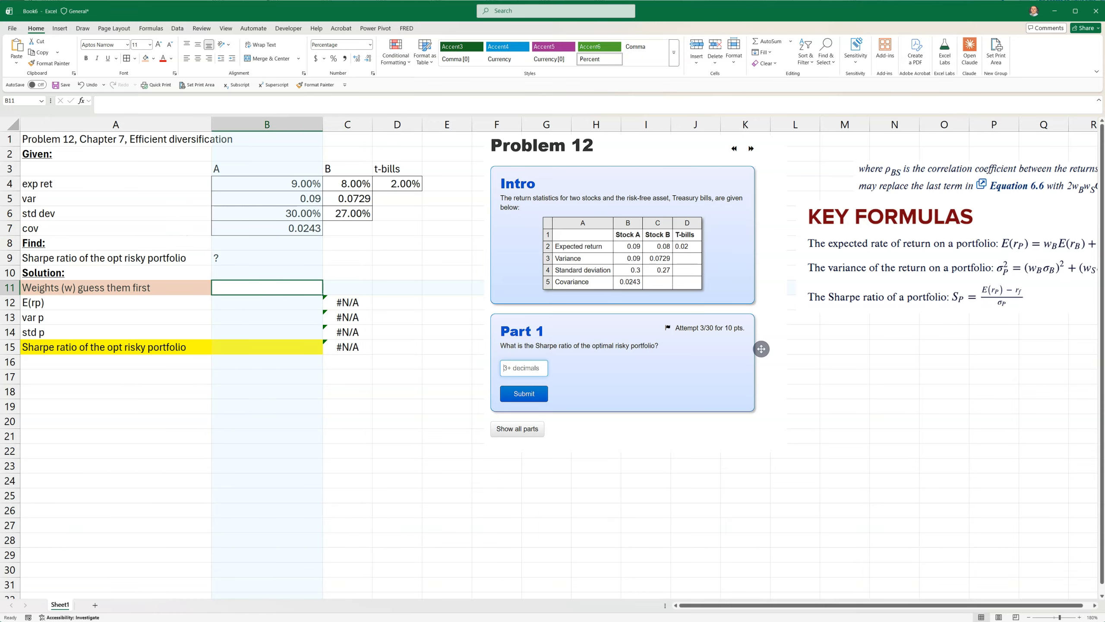
- Insert a blank row above the weights row under the Solution heading
{"action": "right_click", "coordinate": [9, 284]}
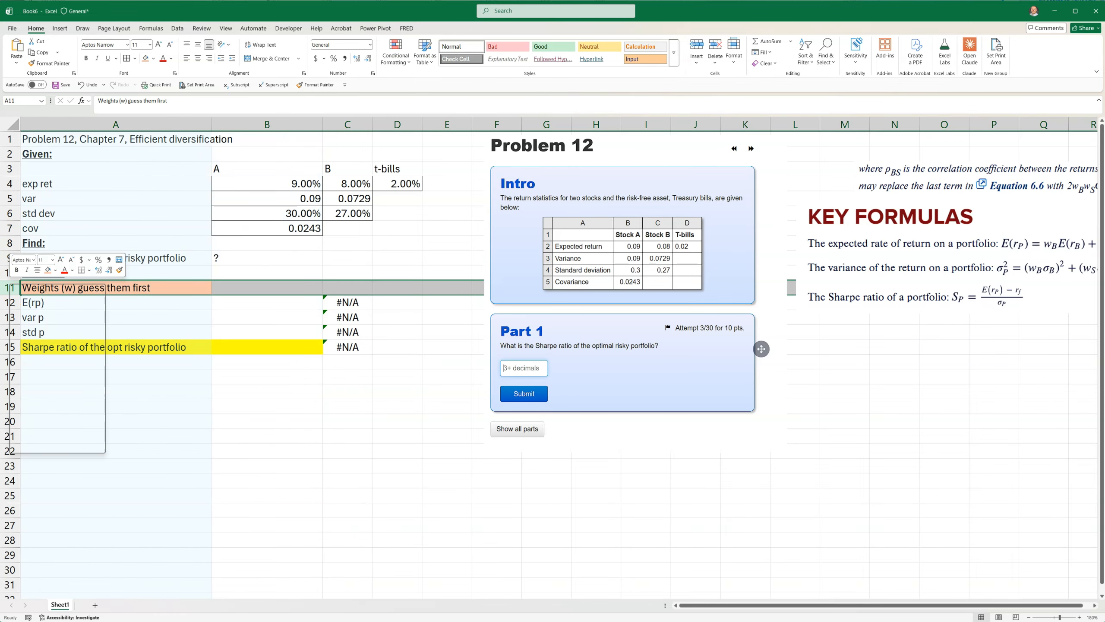
{"action": "left_click", "coordinate": [39, 368]}
{"action": "left_click", "coordinate": [85, 419]}
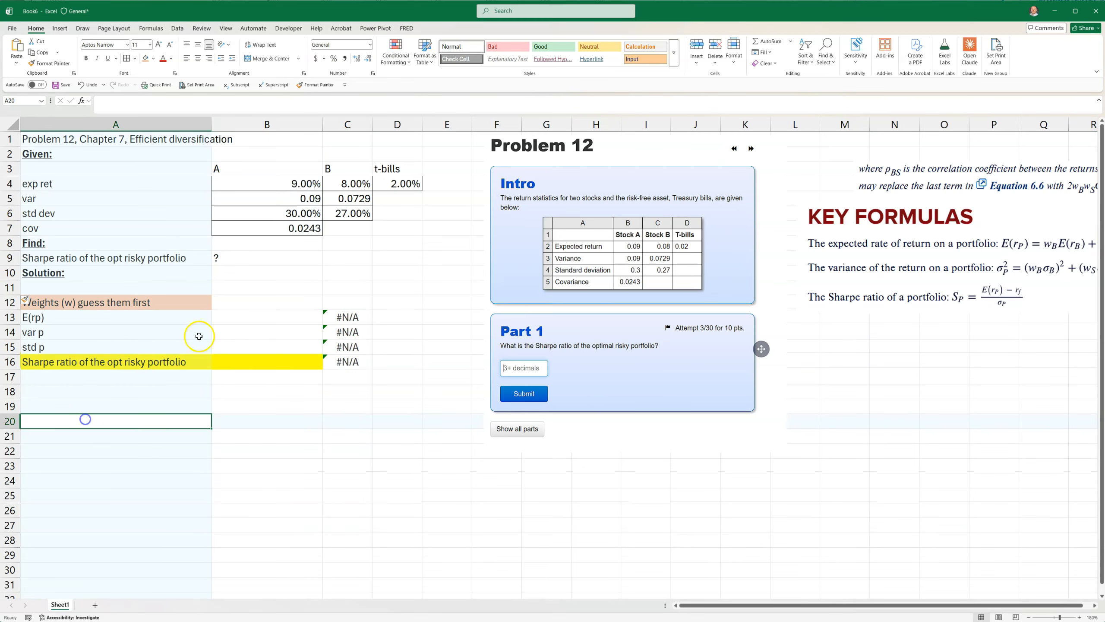
- Label the two weight columns in the new row 11 with A in B11 and B in C11
{"action": "left_click", "coordinate": [255, 290]}
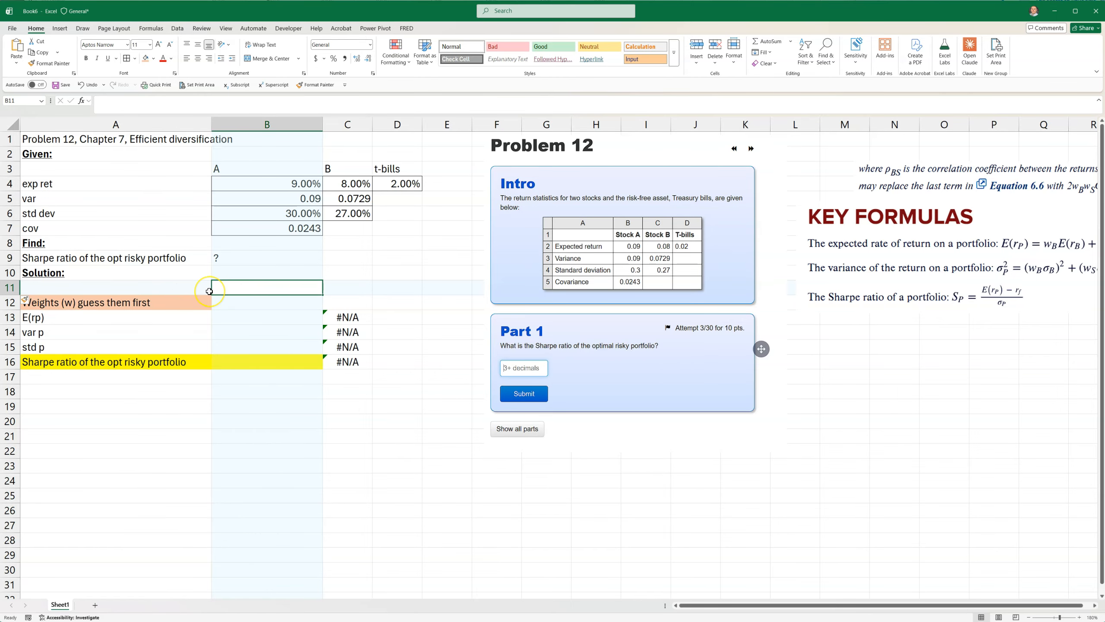
{"action": "type", "text": "A"}
{"action": "key", "text": "Tab"}
{"action": "type", "text": "B"}
{"action": "key", "text": "Return"}
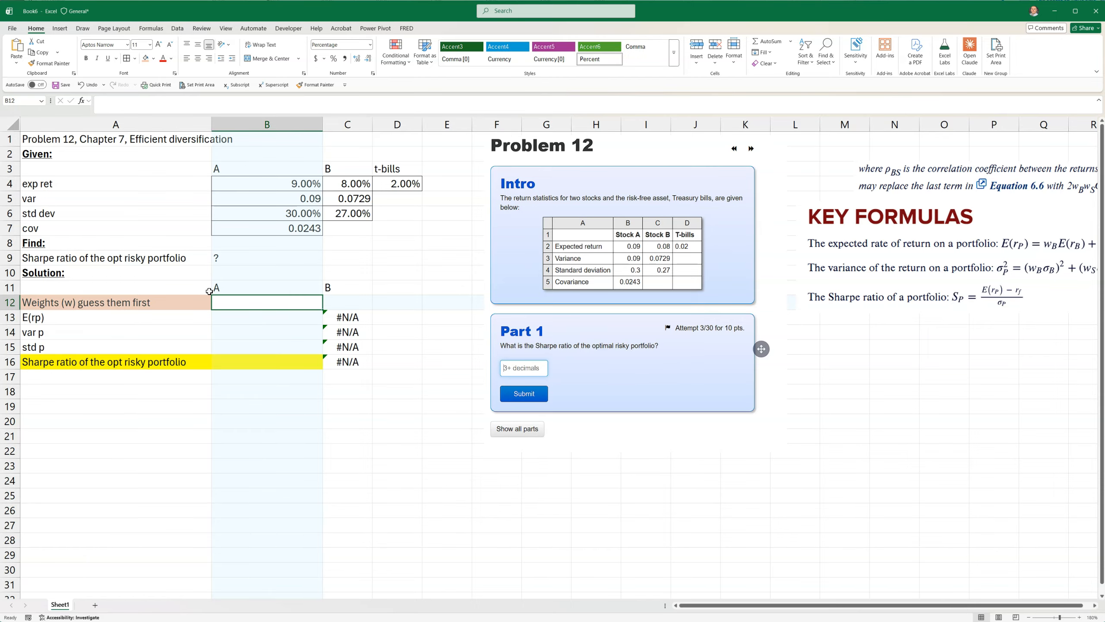
- Enter 50% as the guessed weight of stock A in B12
{"action": "type", "text": "5"}
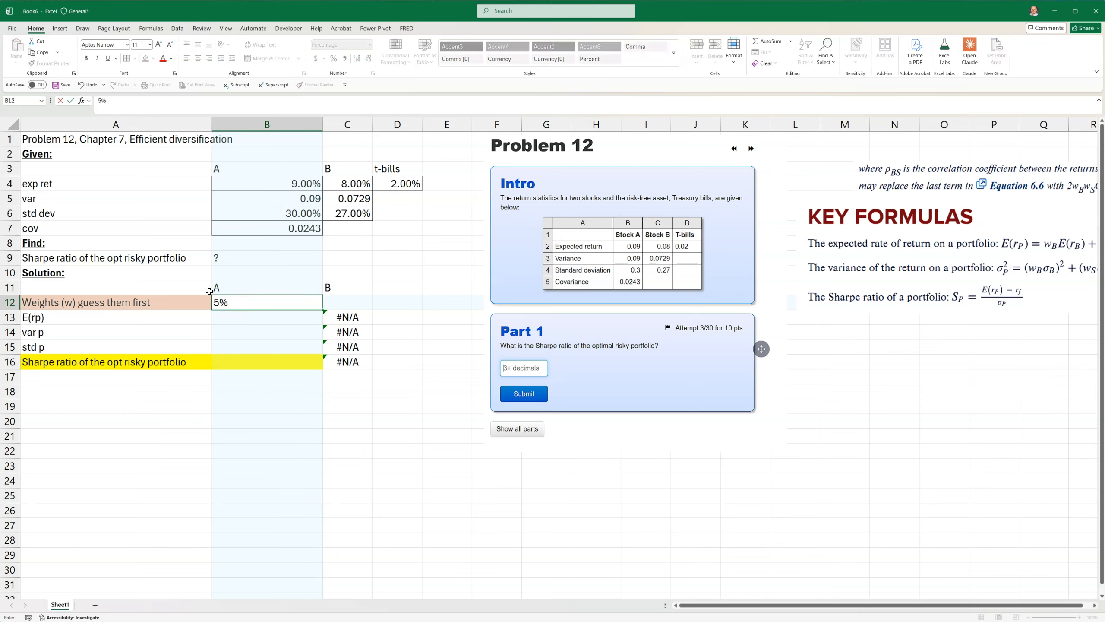
{"action": "left_click", "coordinate": [217, 465]}
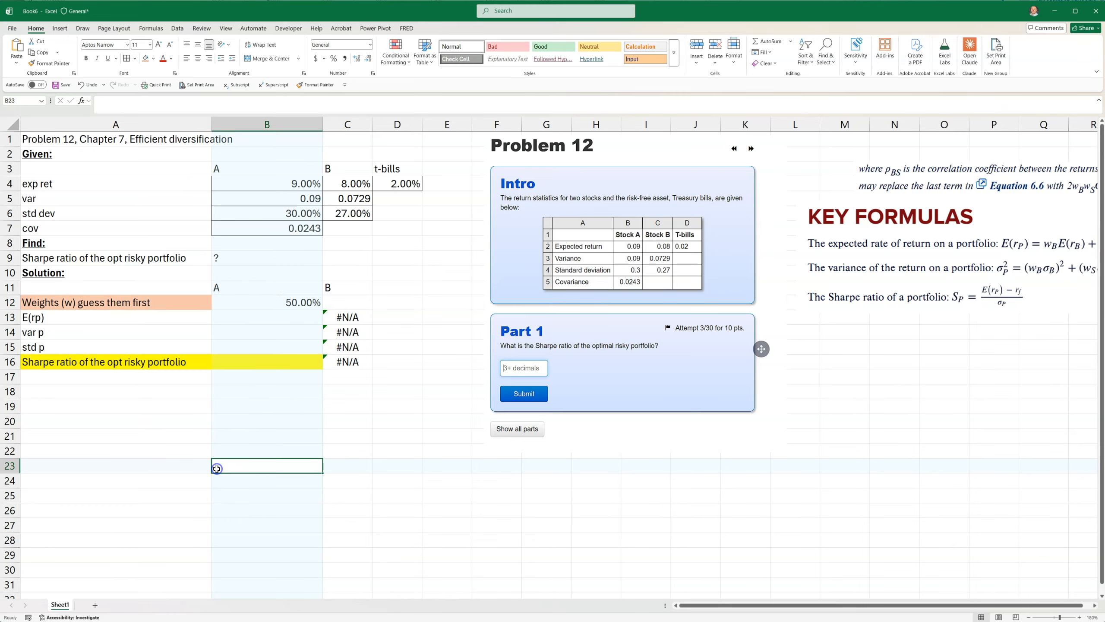
{"action": "left_click", "coordinate": [264, 302]}
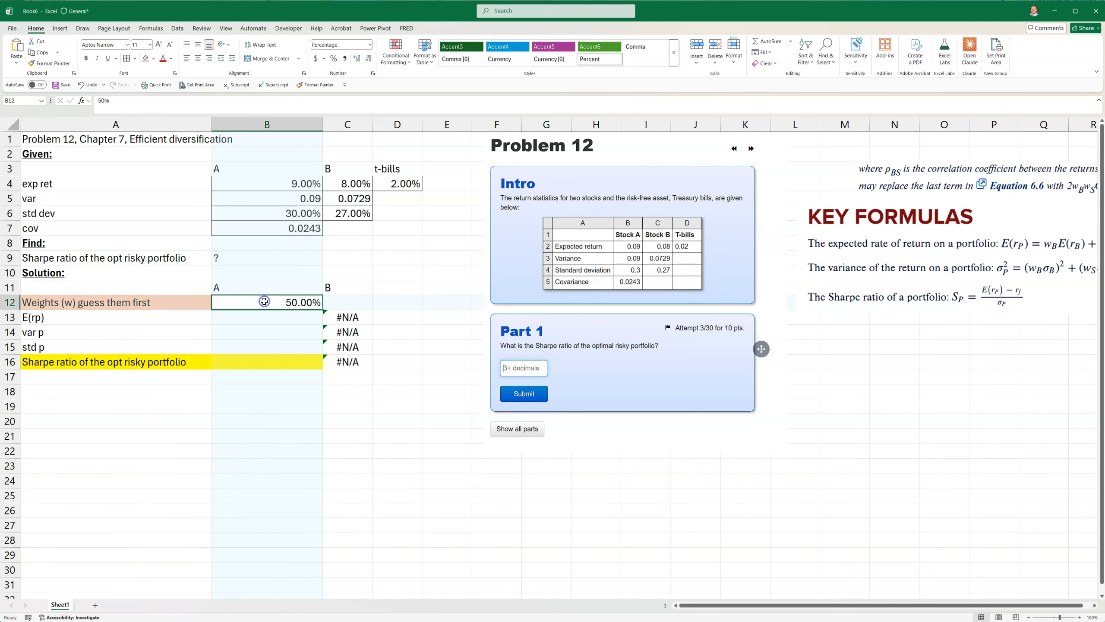
- Calculate the weight of stock B in C12 with the formula =1-B12
{"action": "left_click", "coordinate": [346, 307]}
{"action": "type", "text": "="}
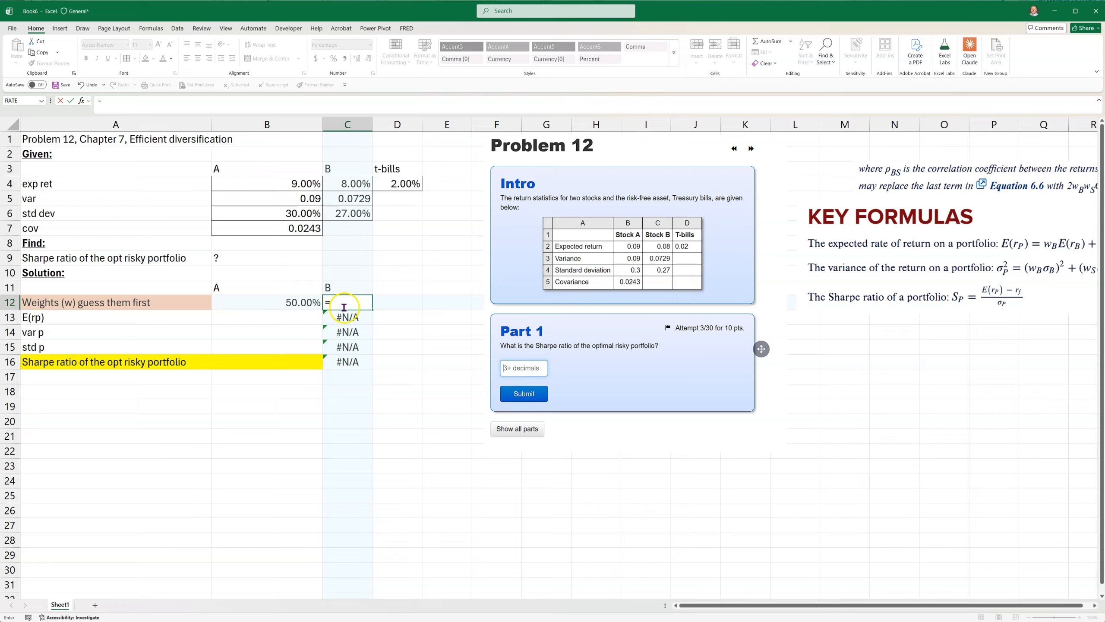
{"action": "type", "text": "1-"}
{"action": "left_click", "coordinate": [259, 297]}
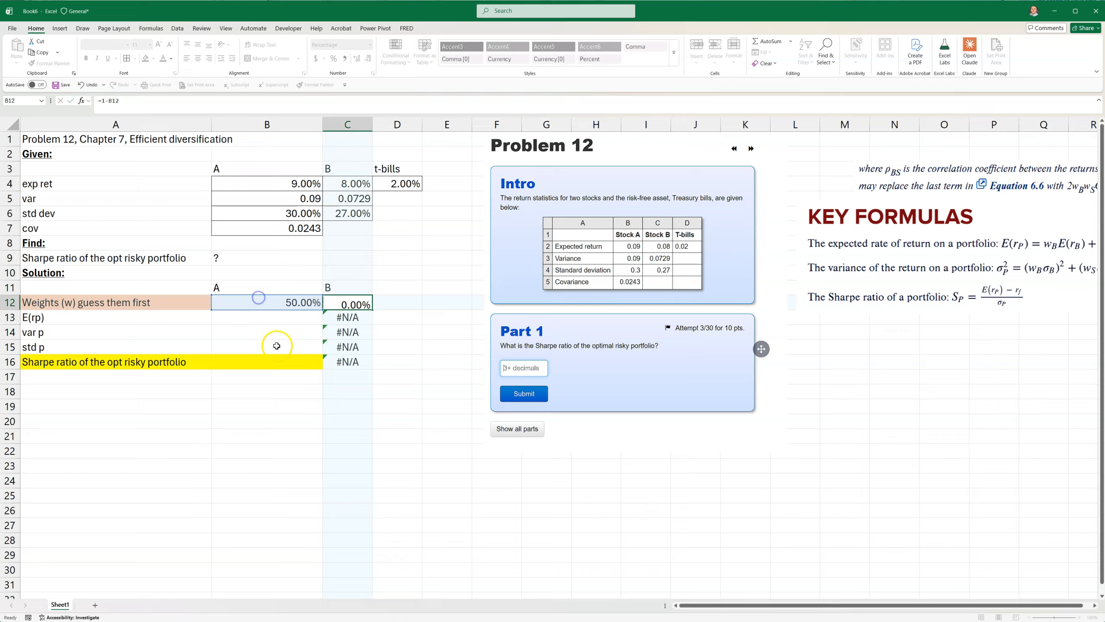
{"action": "key", "text": "Return"}
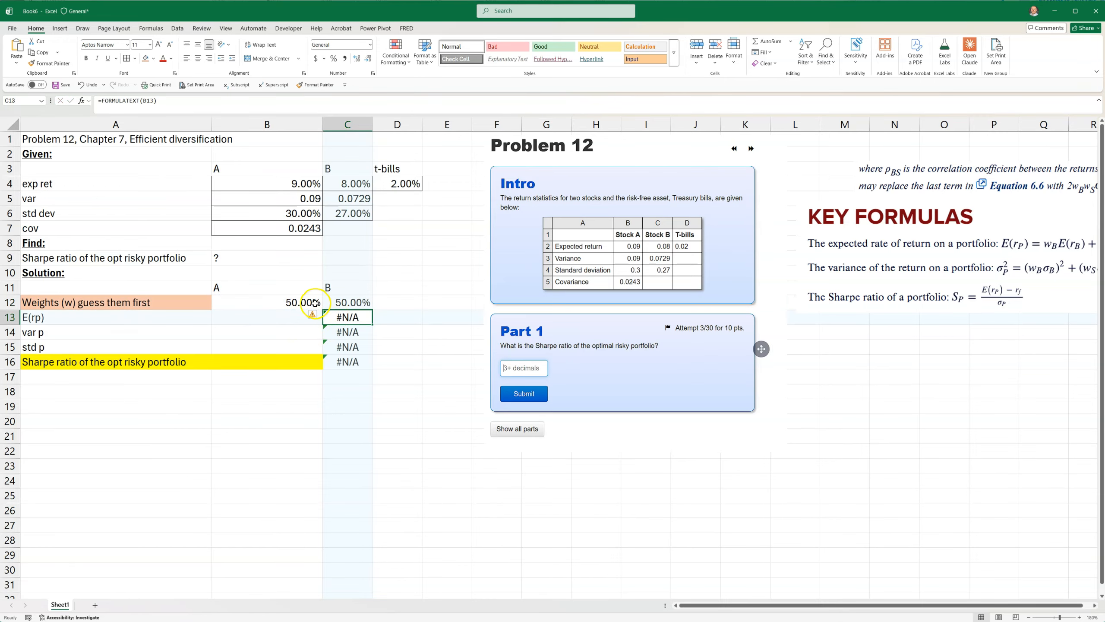
- Change the guessed weight of stock A in B12 to 25%
{"action": "left_click", "coordinate": [310, 302]}
{"action": "type", "text": "25"}
{"action": "key", "text": "Return"}
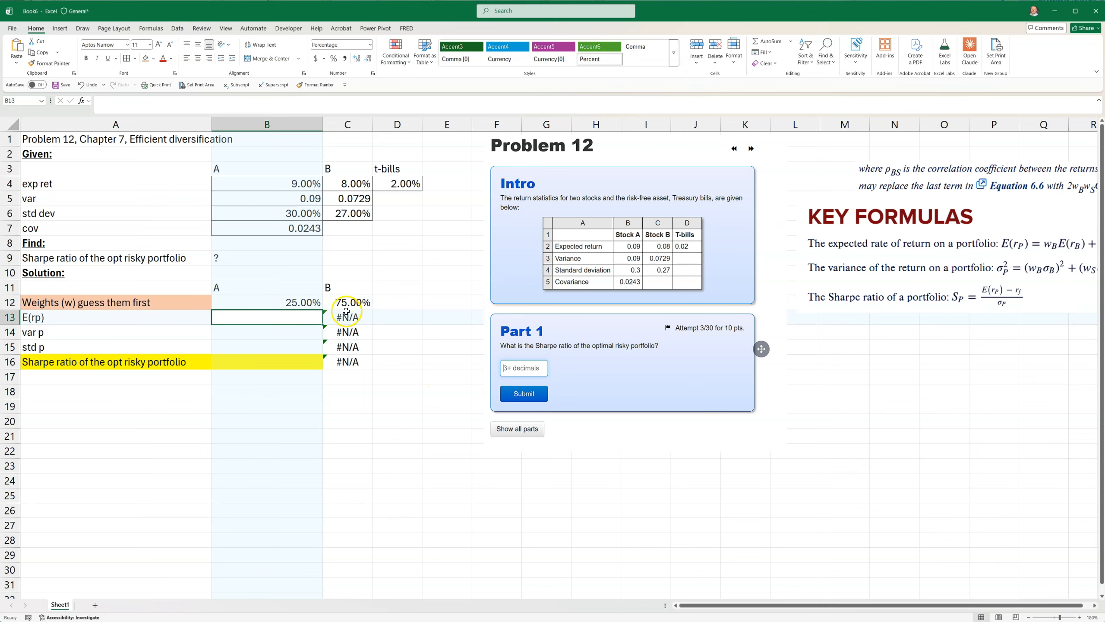
- Display the formula of C12 as text in D12 using the FORMULATEXT function
{"action": "left_click", "coordinate": [348, 303]}
{"action": "left_click", "coordinate": [403, 303]}
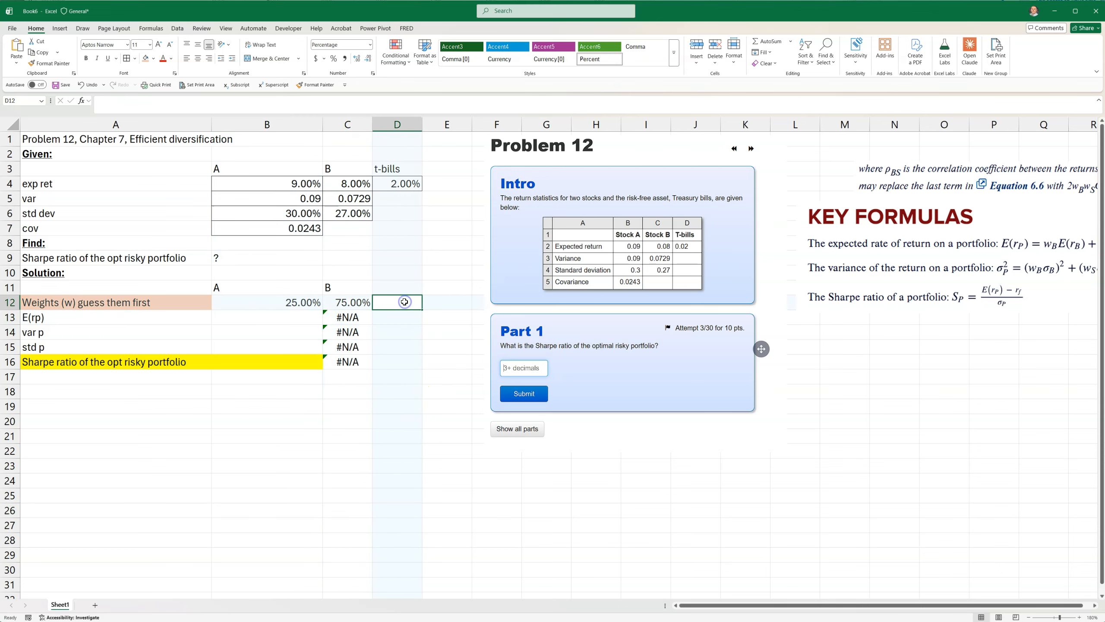
{"action": "type", "text": "=form"}
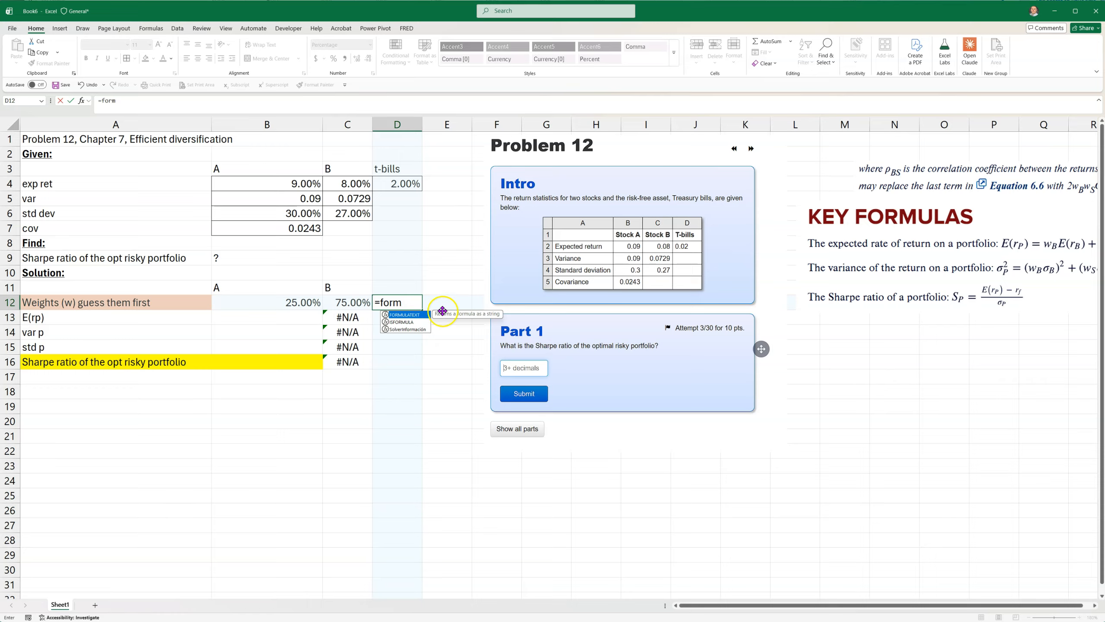
{"action": "double_click", "coordinate": [403, 316]}
{"action": "left_click", "coordinate": [355, 300]}
{"action": "key", "text": "Return"}
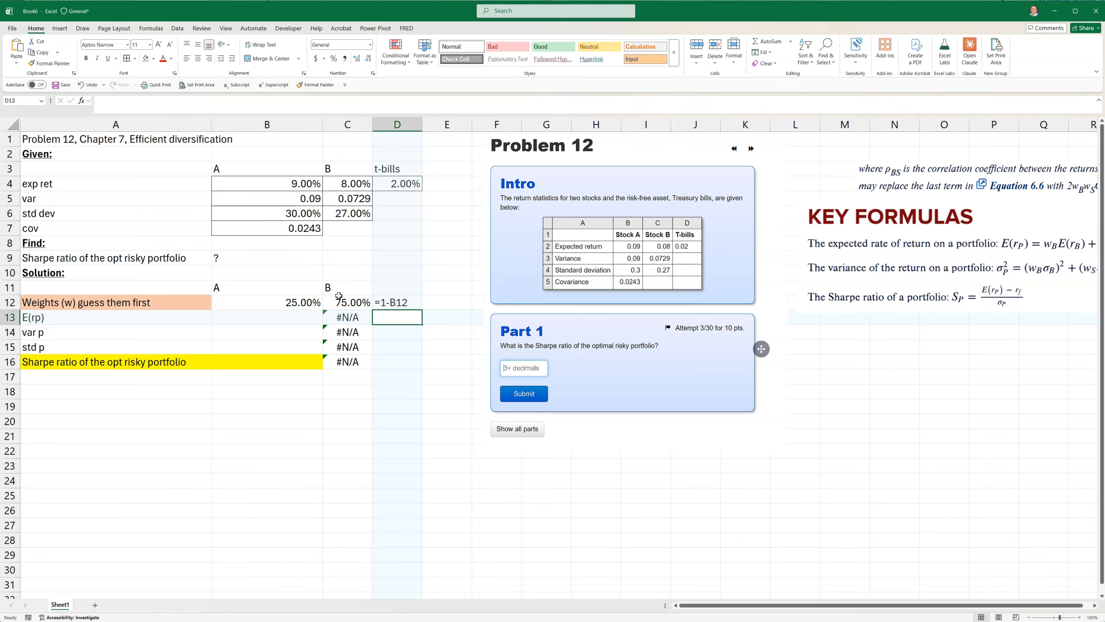
{"action": "left_click_drag", "start_coordinate": [268, 305], "coordinate": [350, 303]}
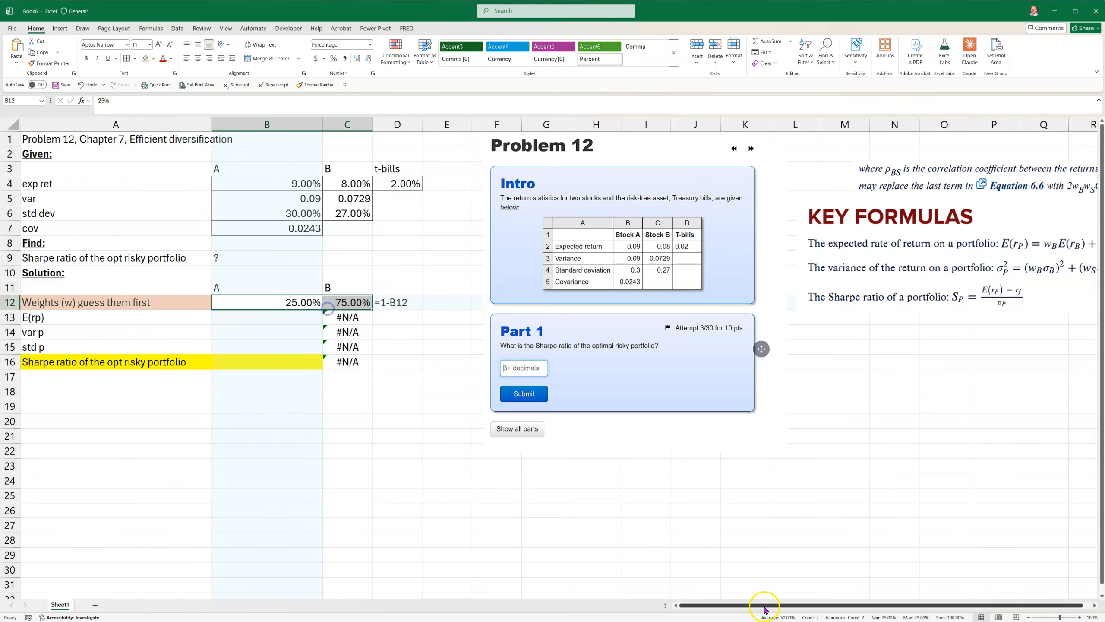
{"action": "left_click", "coordinate": [497, 495]}
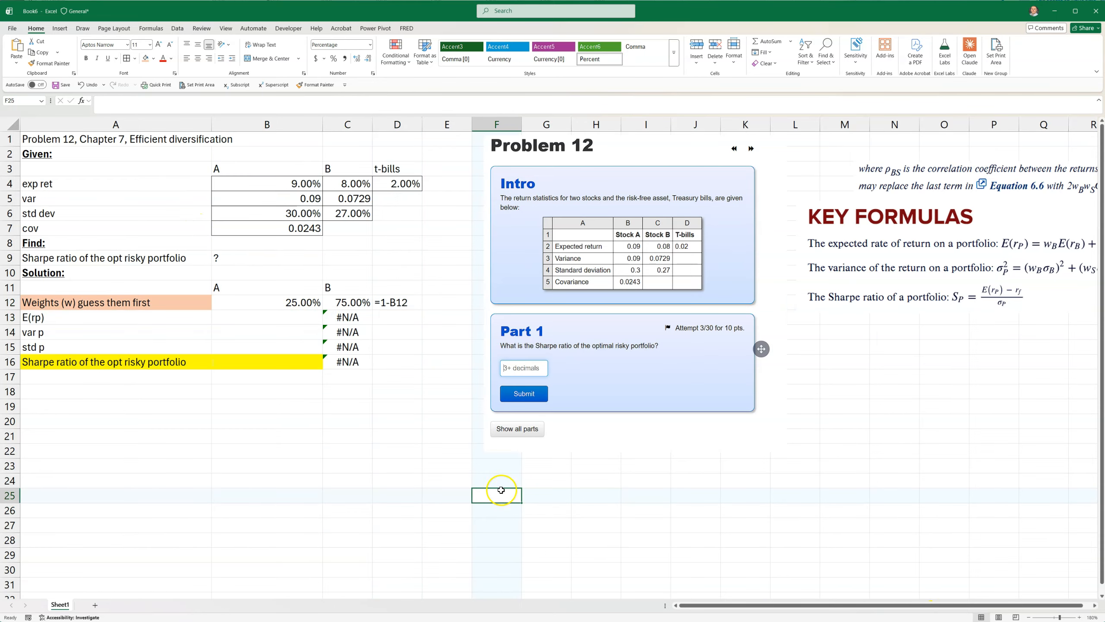
{"action": "left_click", "coordinate": [255, 316]}
- Move the Problem 12 picture down to start near row 9, and review the Sharpe ratio question and the guessed weights
{"action": "left_click_drag", "start_coordinate": [523, 232], "coordinate": [532, 310]}
{"action": "left_click_drag", "start_coordinate": [70, 264], "coordinate": [271, 257]}
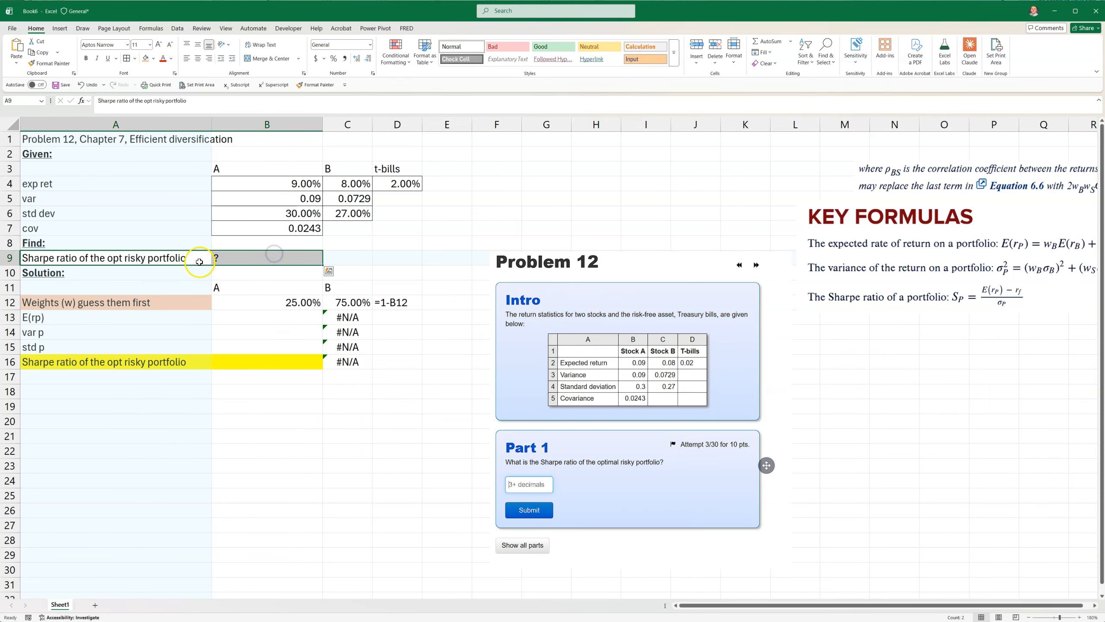
{"action": "left_click", "coordinate": [538, 276]}
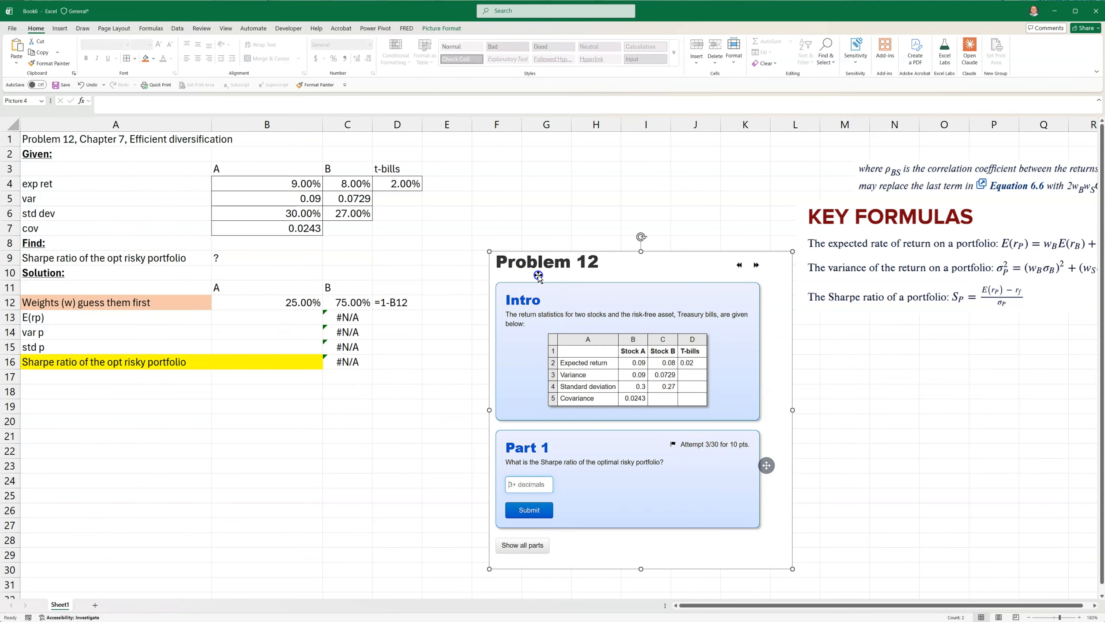
{"action": "left_click", "coordinate": [86, 257]}
{"action": "left_click_drag", "start_coordinate": [274, 304], "coordinate": [344, 300]}
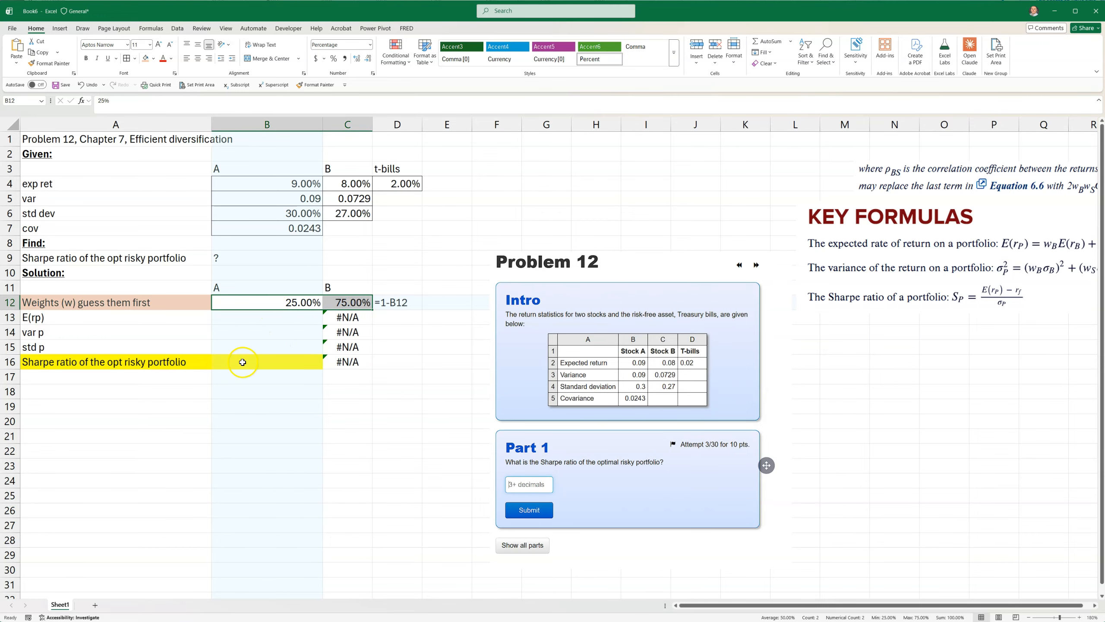
{"action": "left_click", "coordinate": [160, 259]}
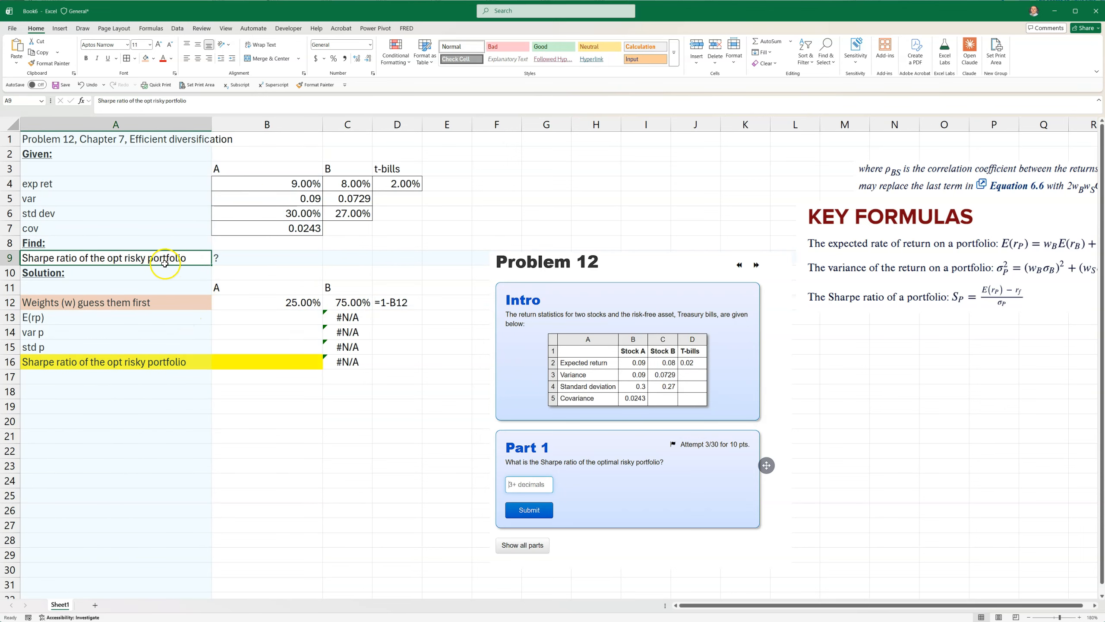
- Move the Problem 12 picture out of the way and place the Key Formulas picture and the covariance note beside the data
{"action": "left_click_drag", "start_coordinate": [520, 268], "coordinate": [947, 419]}
{"action": "left_click_drag", "start_coordinate": [861, 292], "coordinate": [526, 235]}
{"action": "left_click_drag", "start_coordinate": [996, 176], "coordinate": [571, 302]}
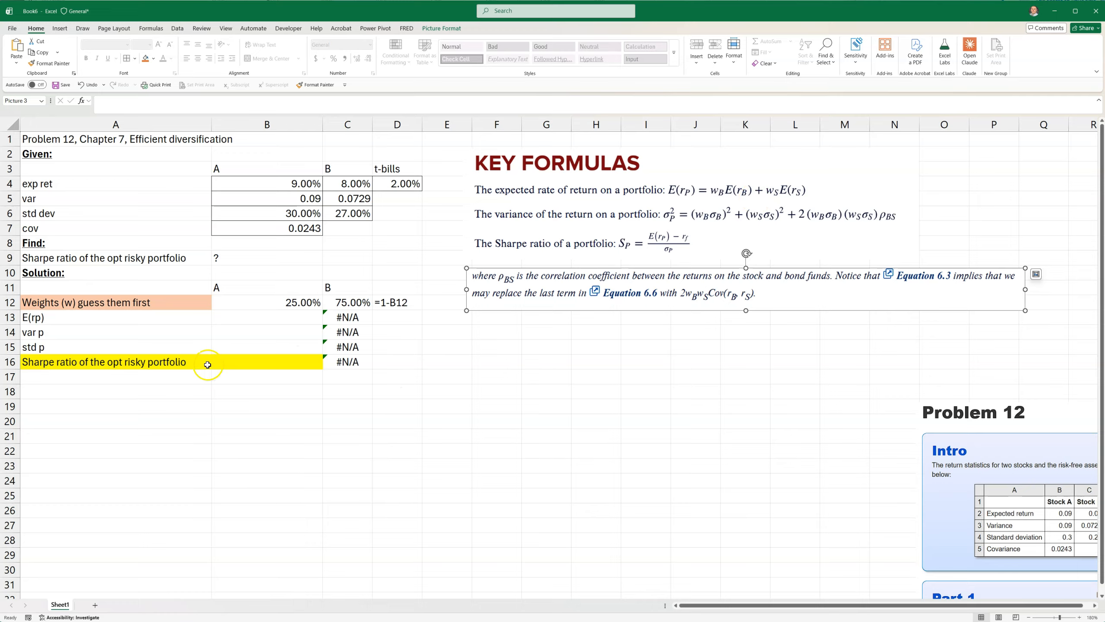
{"action": "left_click", "coordinate": [249, 315]}
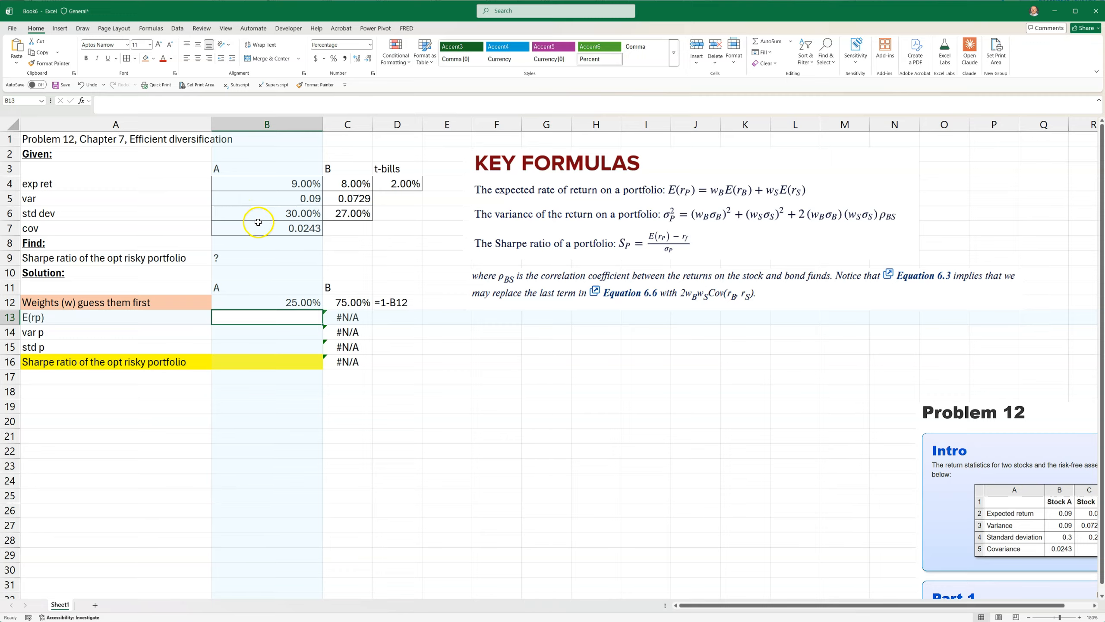
{"action": "left_click", "coordinate": [266, 303]}
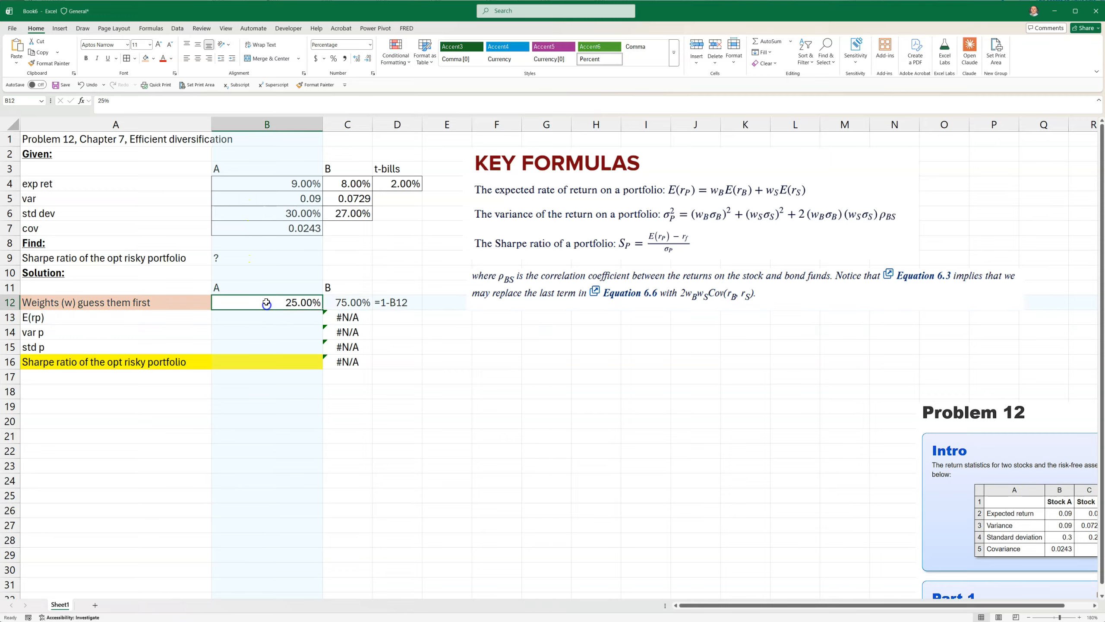
{"action": "left_click", "coordinate": [291, 183]}
{"action": "left_click", "coordinate": [342, 297]}
{"action": "left_click", "coordinate": [355, 184]}
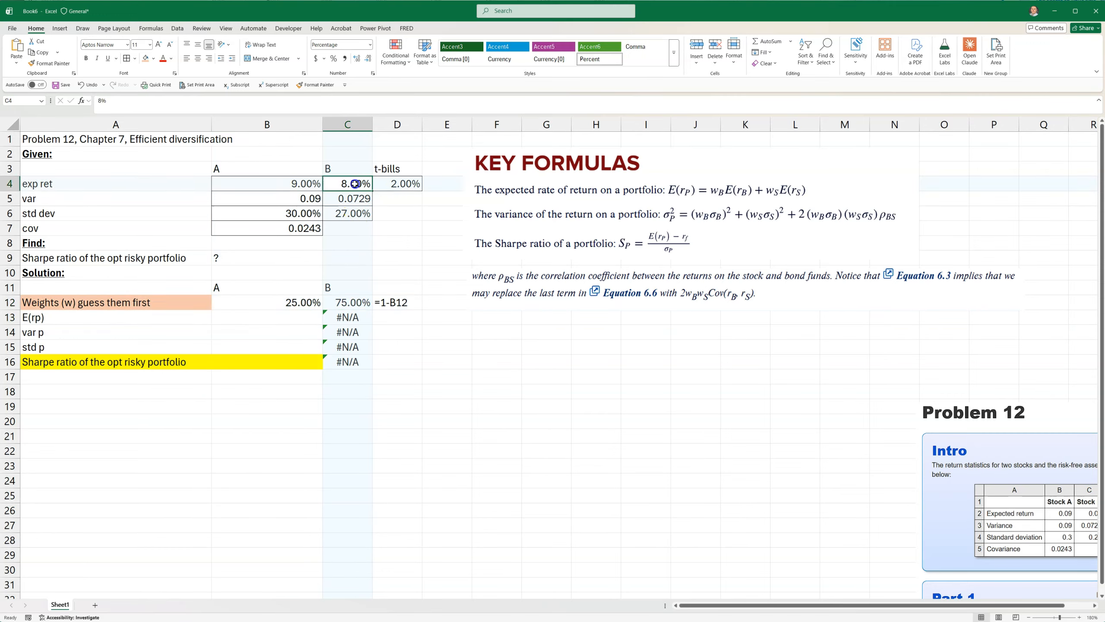
- Calculate the portfolio's expected return E(rp) in B13 with SUMPRODUCT of the expected returns B4:C4 and the weights B12:C12
{"action": "left_click", "coordinate": [294, 314]}
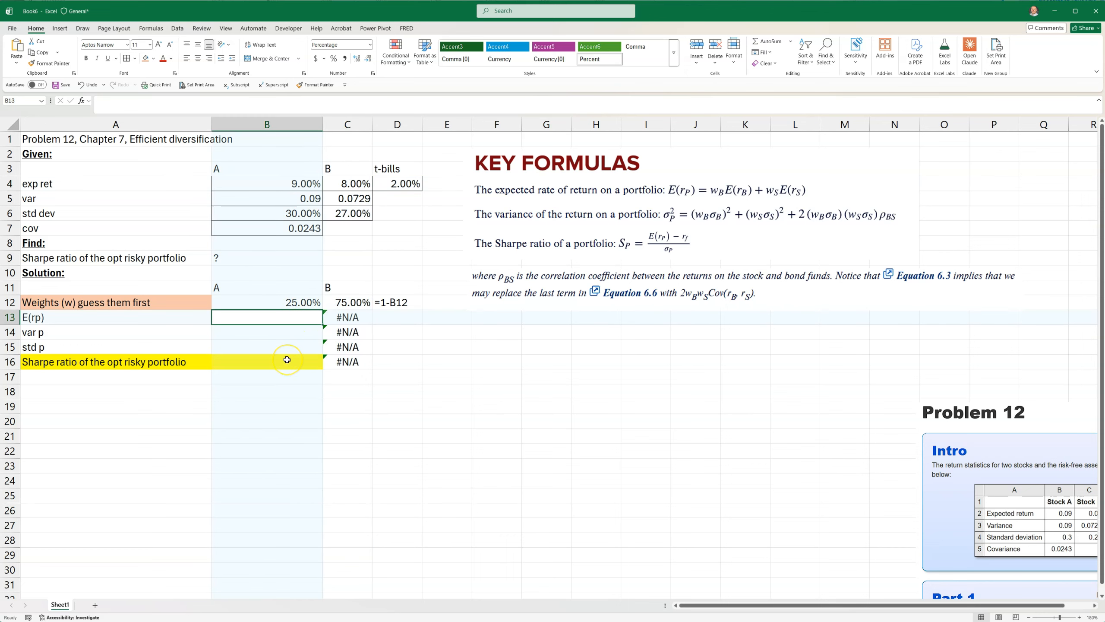
{"action": "type", "text": "=sump"}
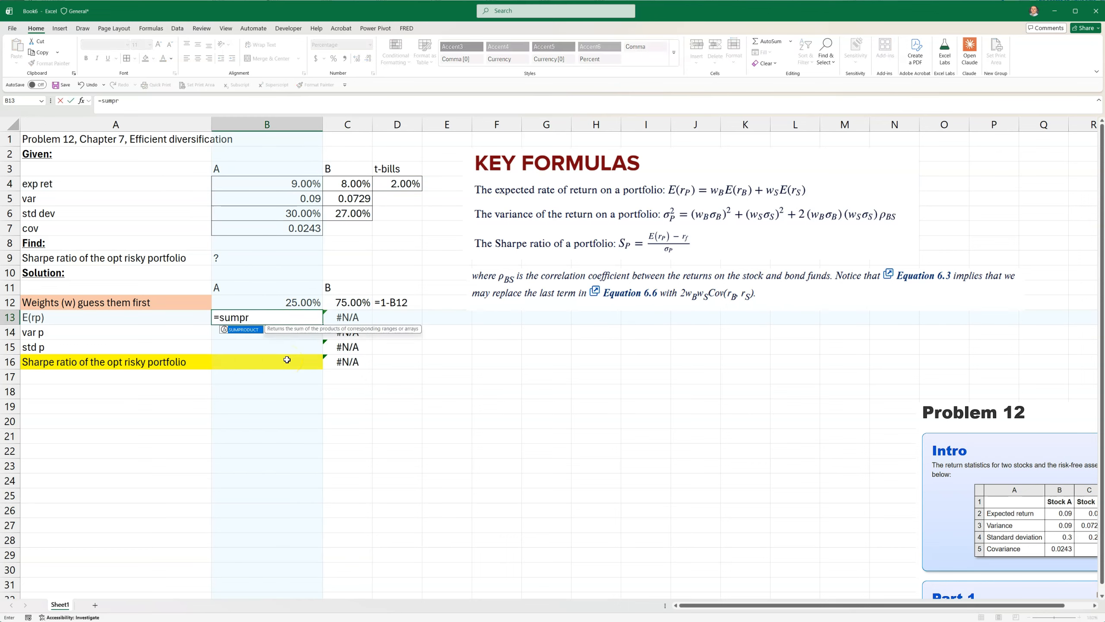
{"action": "type", "text": "r"}
{"action": "double_click", "coordinate": [243, 329]}
{"action": "left_click_drag", "start_coordinate": [244, 185], "coordinate": [329, 183]}
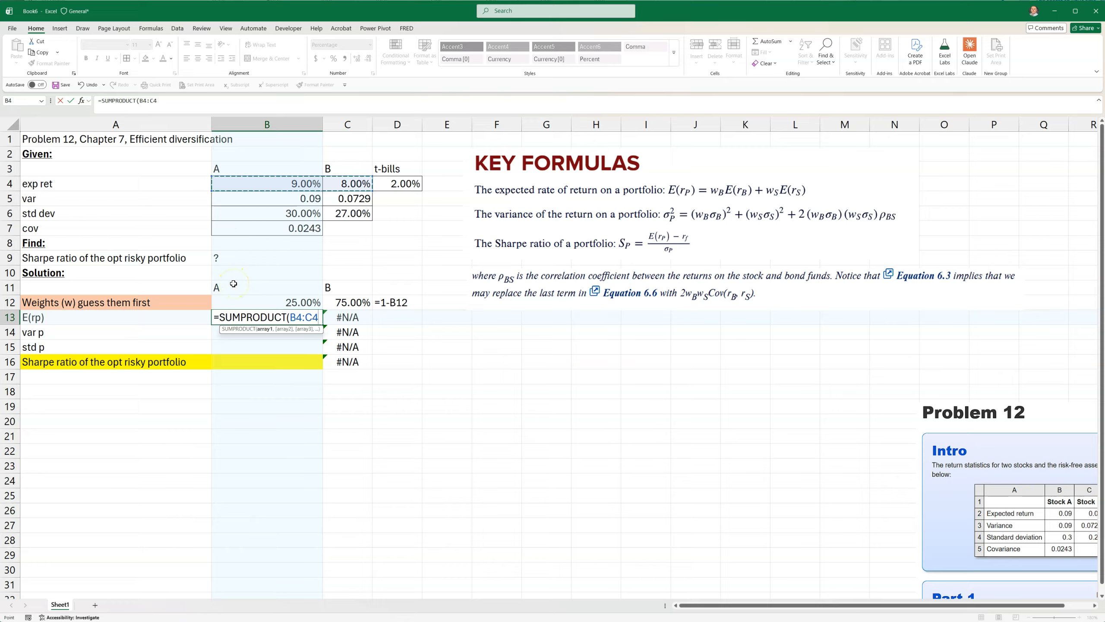
{"action": "type", "text": ","}
{"action": "left_click_drag", "start_coordinate": [253, 303], "coordinate": [340, 301]}
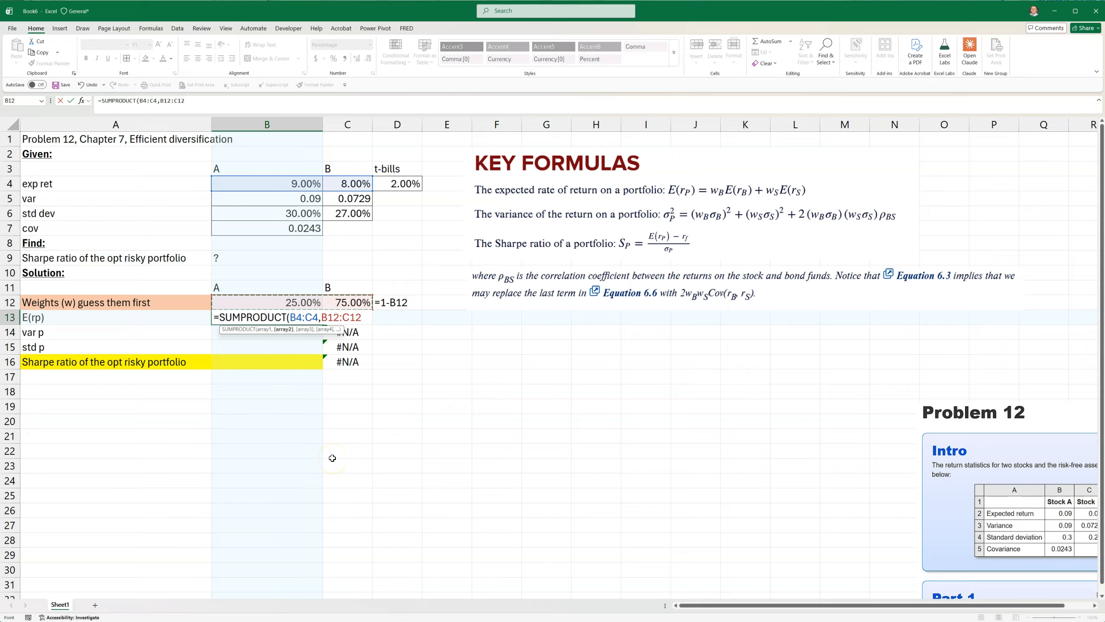
{"action": "key", "text": "Return"}
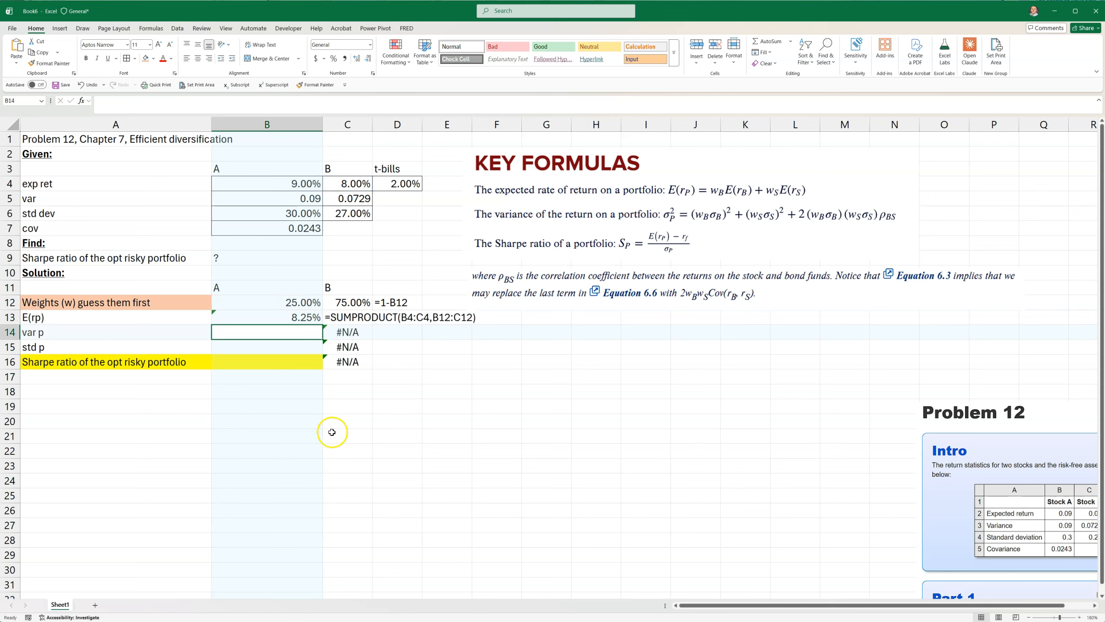
- Examine the weights and expected returns of stocks A and B behind E(rp), and the covariance needed for the portfolio variance
{"action": "left_click", "coordinate": [271, 303]}
{"action": "left_click", "coordinate": [279, 183]}
{"action": "left_click", "coordinate": [354, 302]}
{"action": "left_click", "coordinate": [349, 156]}
{"action": "left_click", "coordinate": [357, 170]}
{"action": "left_click", "coordinate": [353, 186]}
{"action": "left_click", "coordinate": [282, 439]}
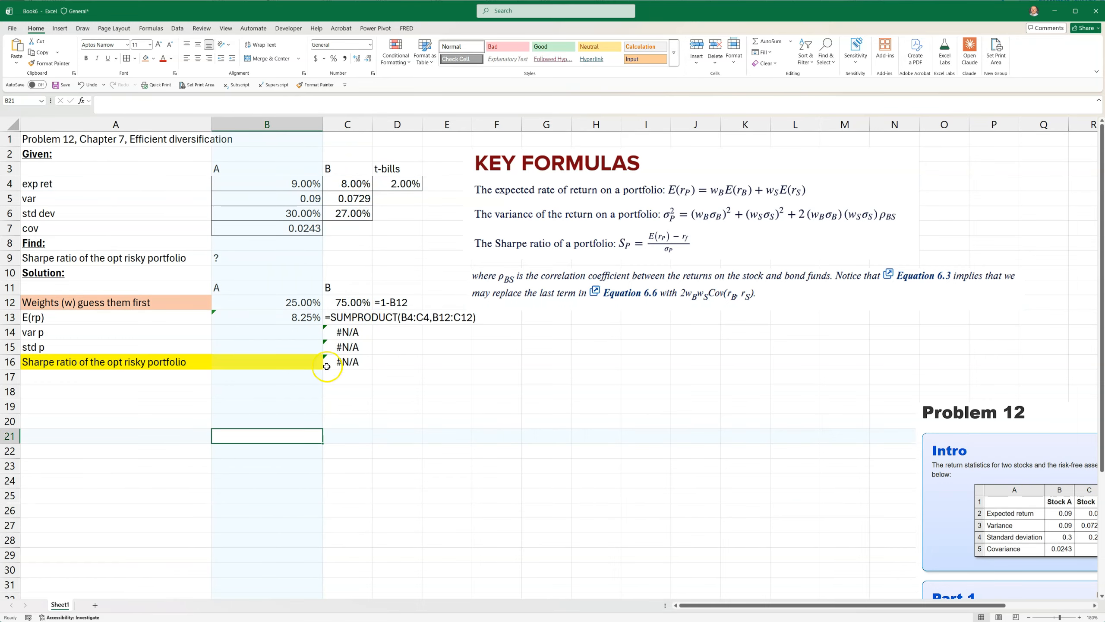
{"action": "left_click", "coordinate": [275, 328]}
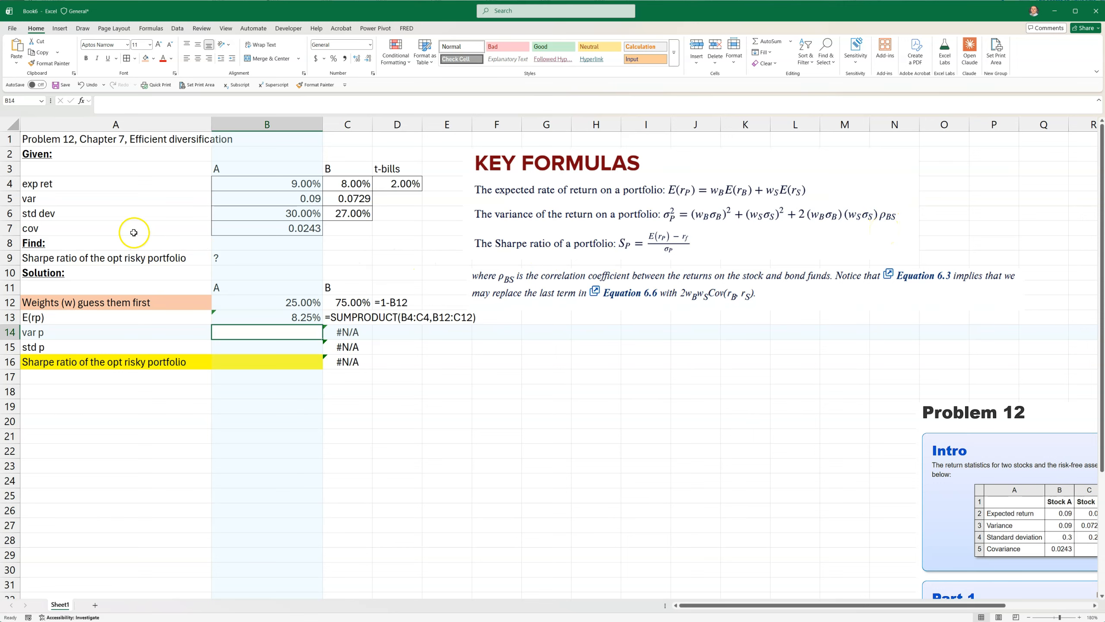
{"action": "left_click_drag", "start_coordinate": [138, 228], "coordinate": [231, 231]}
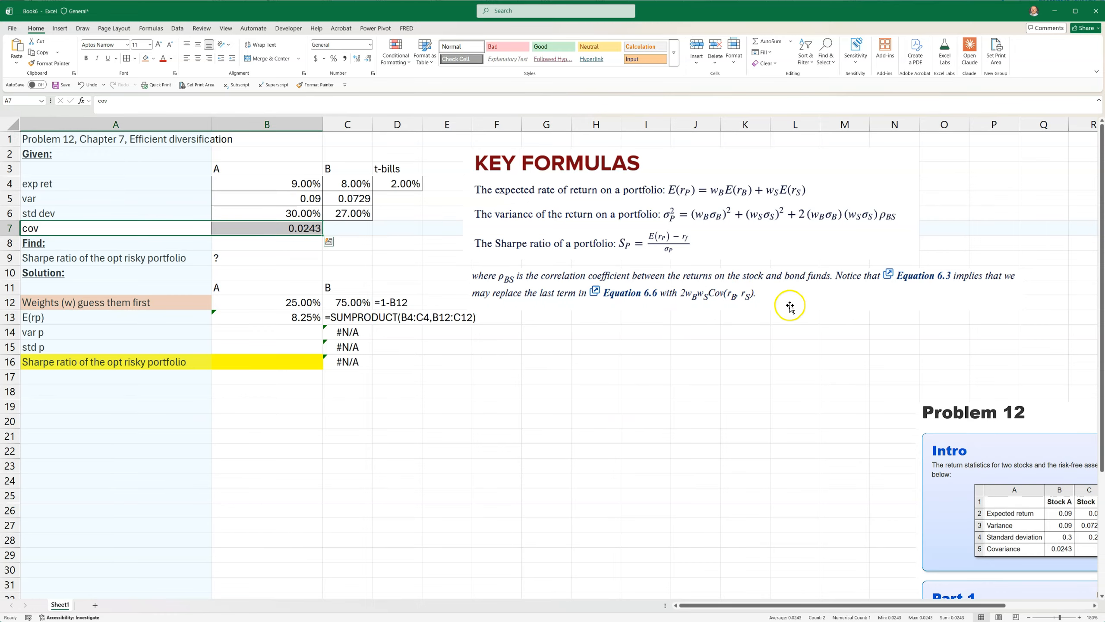
- Start the portfolio variance formula in B14 with the two squared terms, =(C12*C6)^2+(B6*C6)^2
{"action": "left_click", "coordinate": [749, 284]}
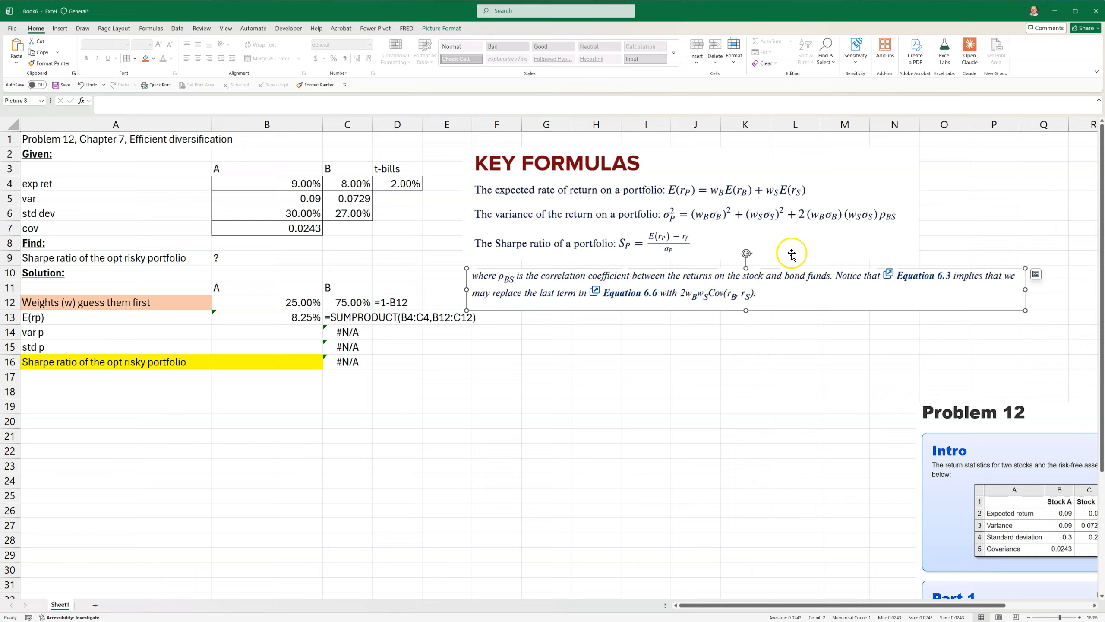
{"action": "left_click", "coordinate": [259, 332]}
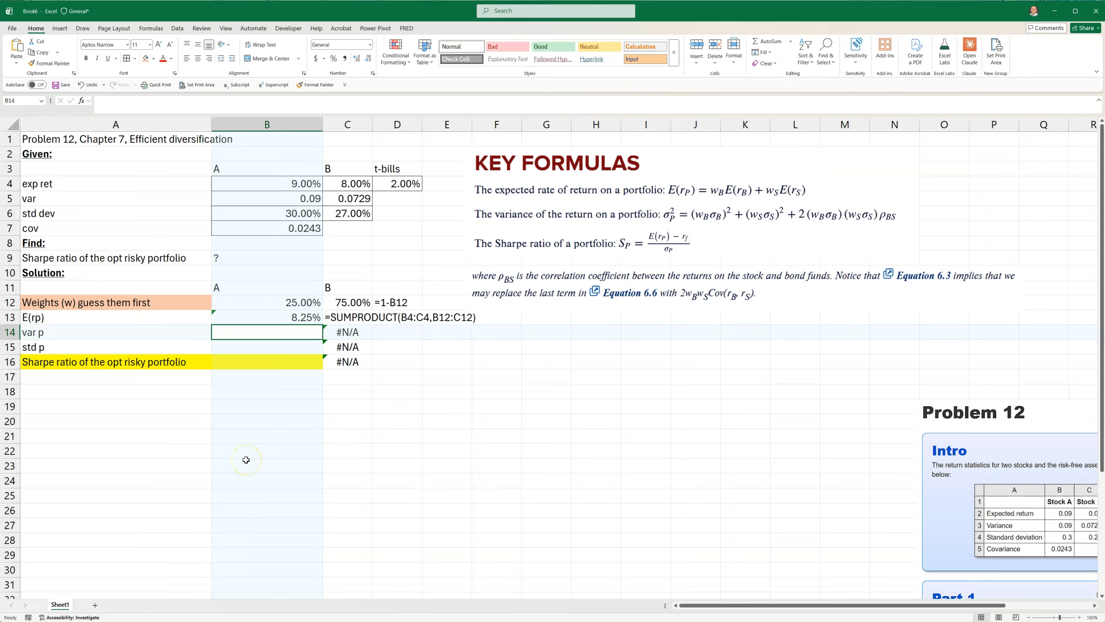
{"action": "type", "text": "=("}
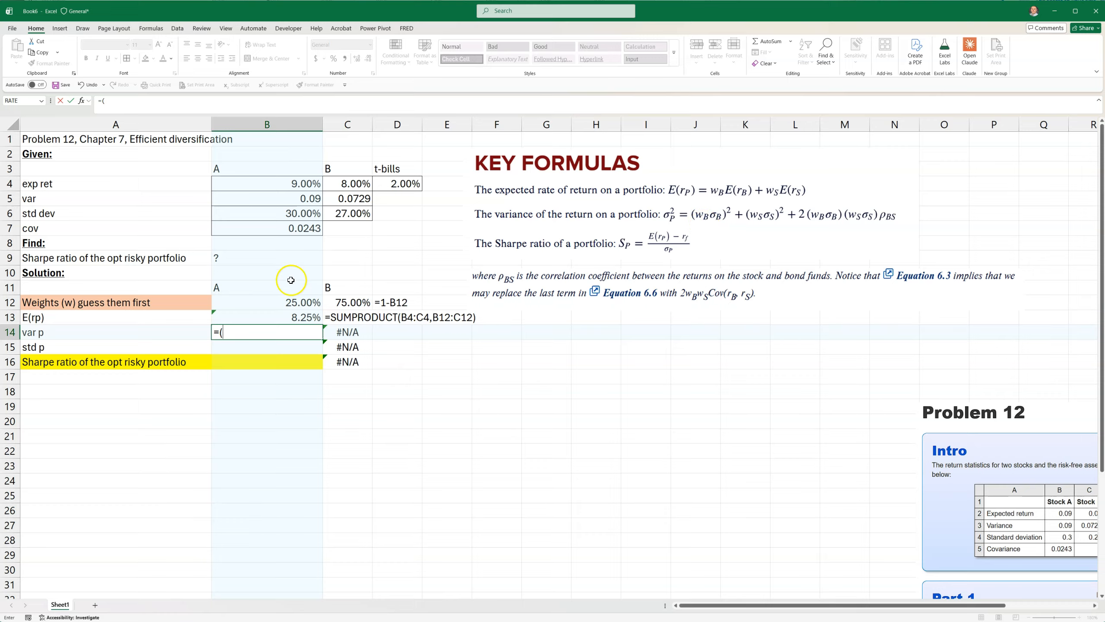
{"action": "left_click", "coordinate": [345, 302]}
{"action": "type", "text": "*"}
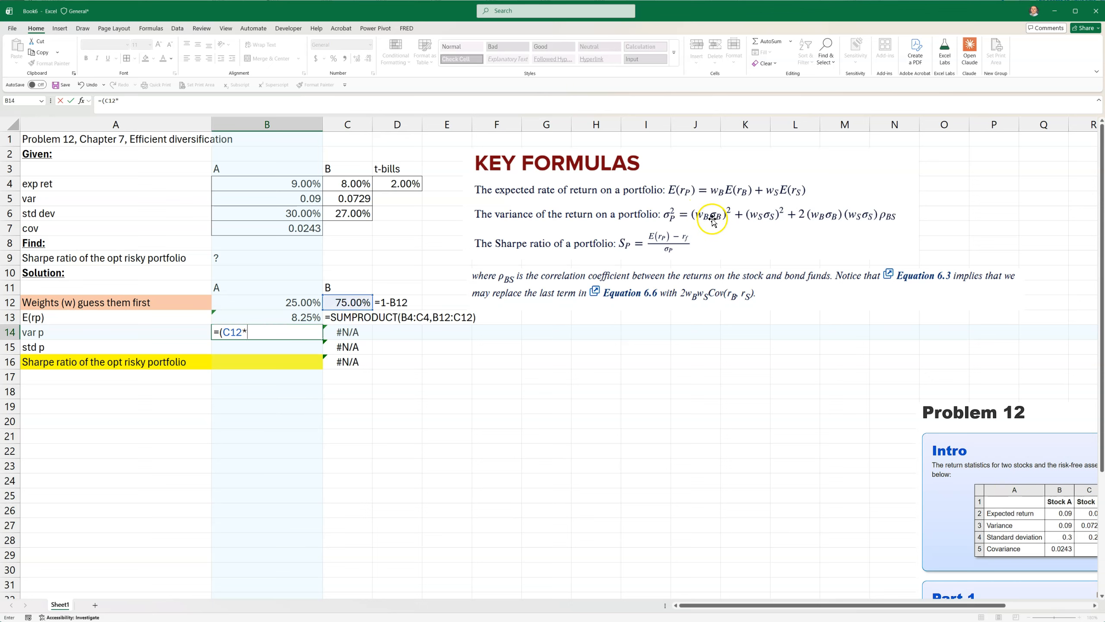
{"action": "left_click", "coordinate": [355, 214]}
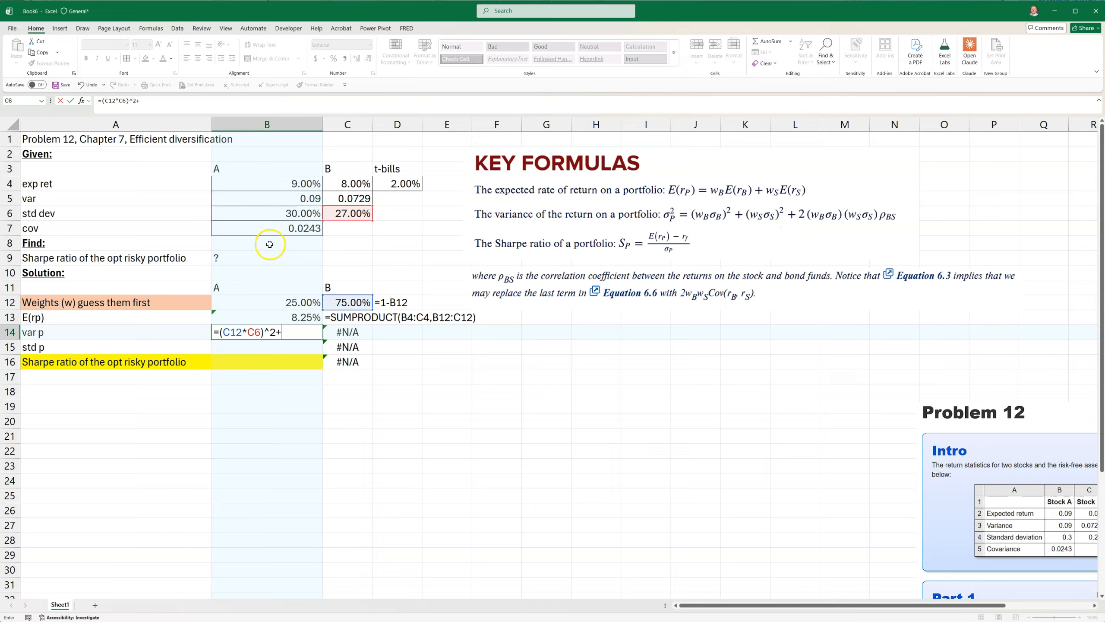
{"action": "left_click", "coordinate": [277, 214]}
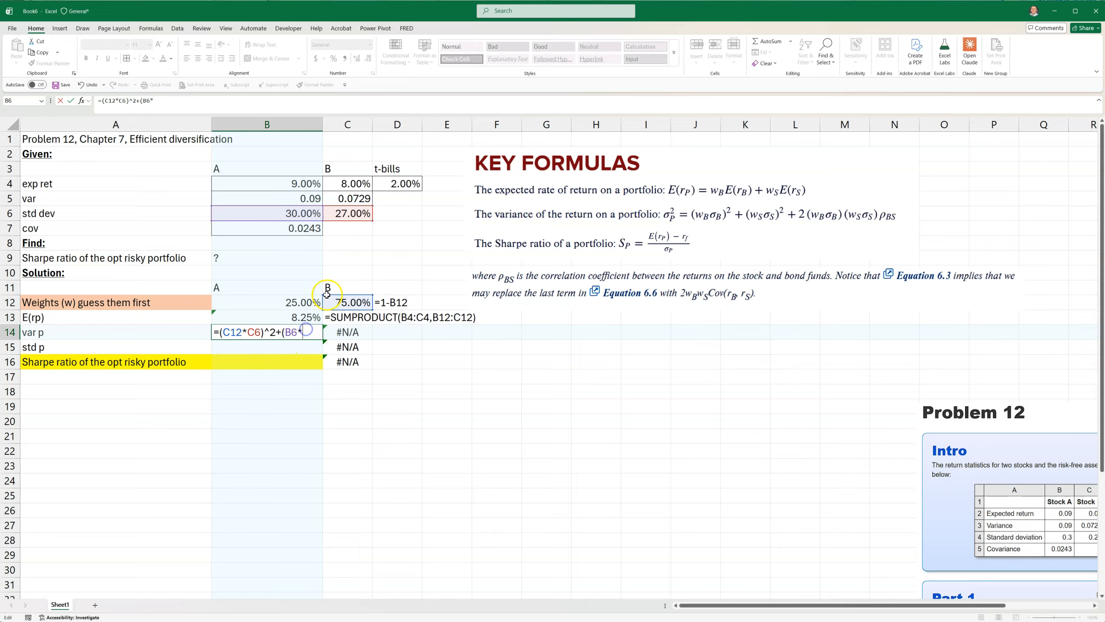
{"action": "left_click", "coordinate": [347, 213]}
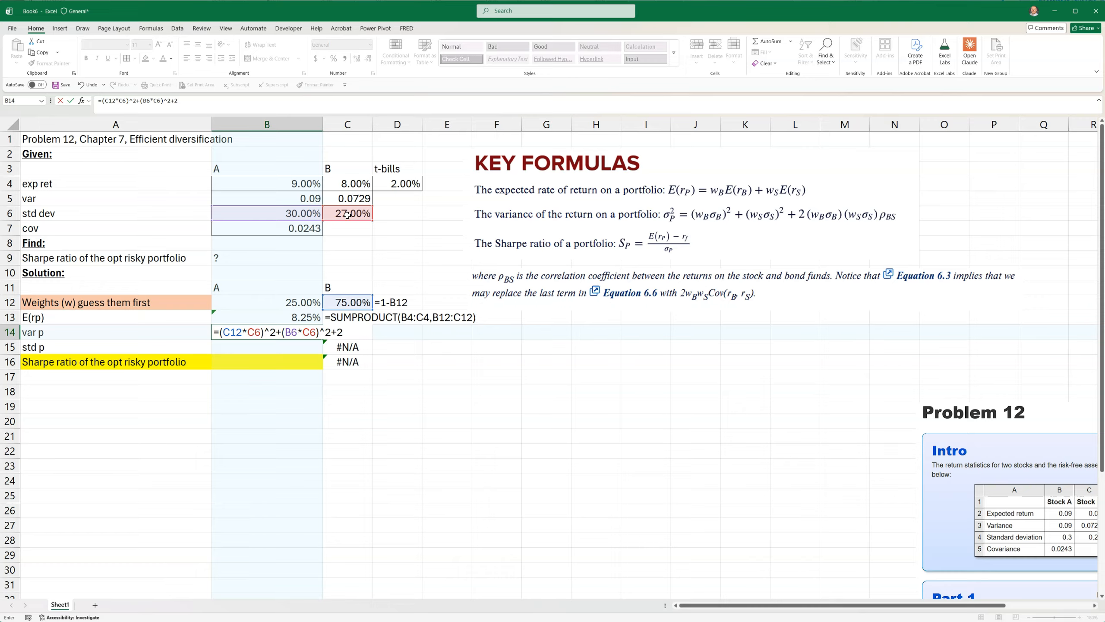
- Complete the variance formula in B14 by adding the covariance term 2*B12*C6*B7
{"action": "left_click", "coordinate": [273, 305]}
{"action": "type", "text": "*"}
{"action": "left_click", "coordinate": [344, 302]}
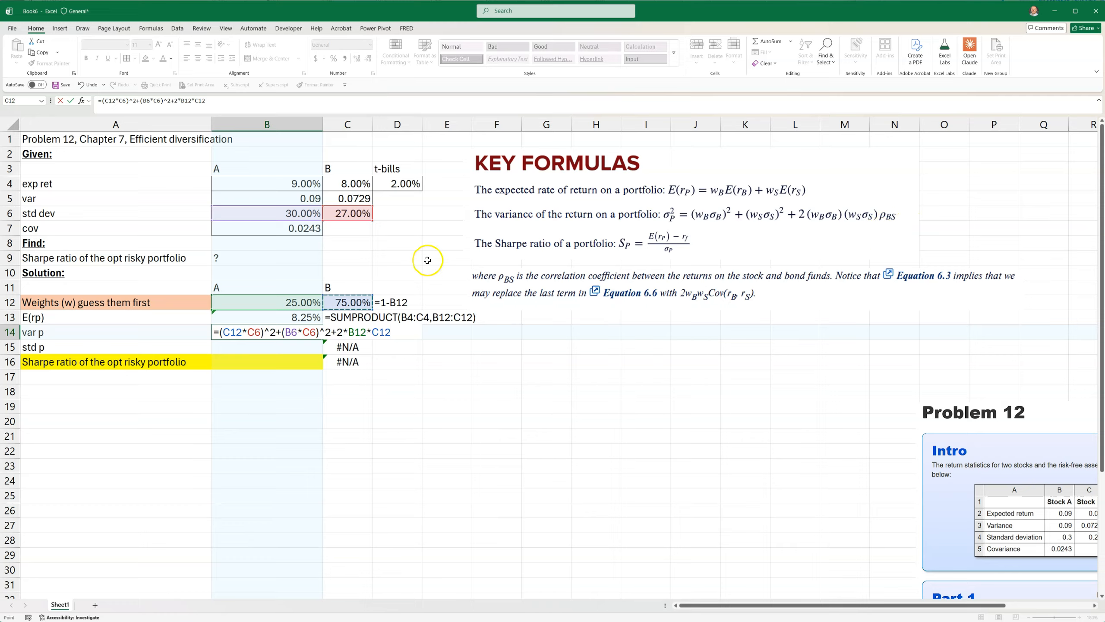
{"action": "left_click", "coordinate": [293, 226]}
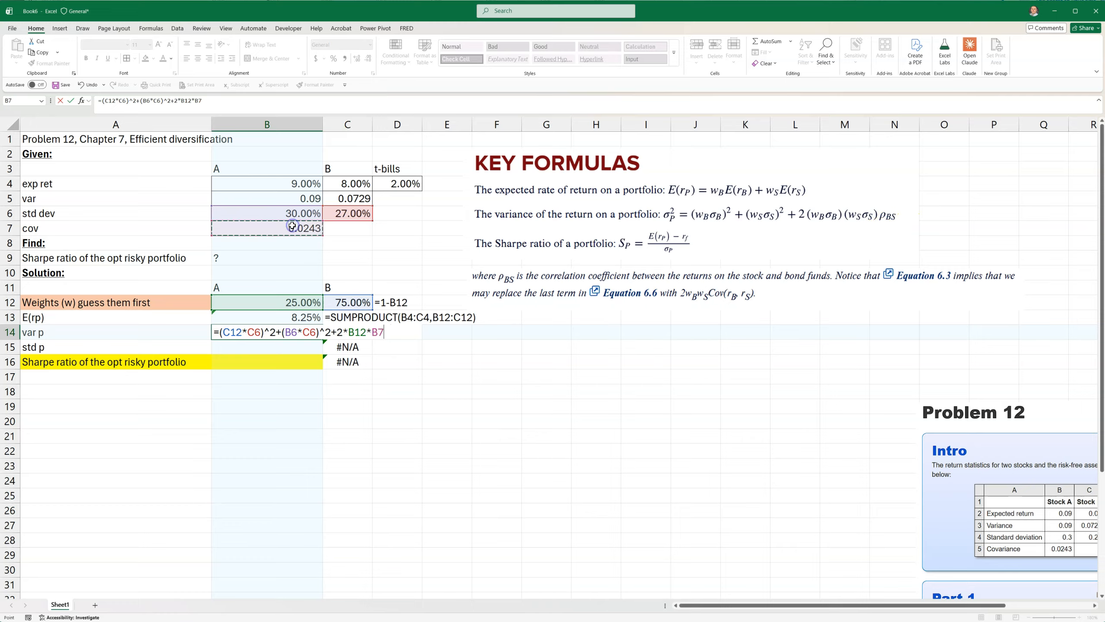
{"action": "key", "text": "BackSpace"}
{"action": "key", "text": "BackSpace"}
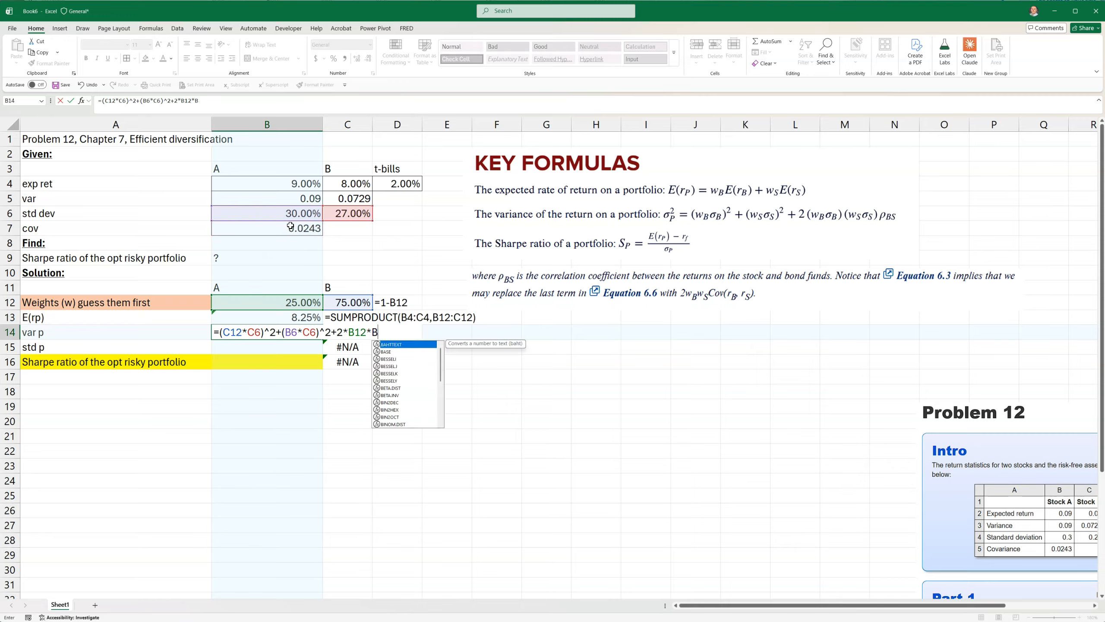
{"action": "left_click", "coordinate": [348, 213]}
{"action": "type", "text": "*"}
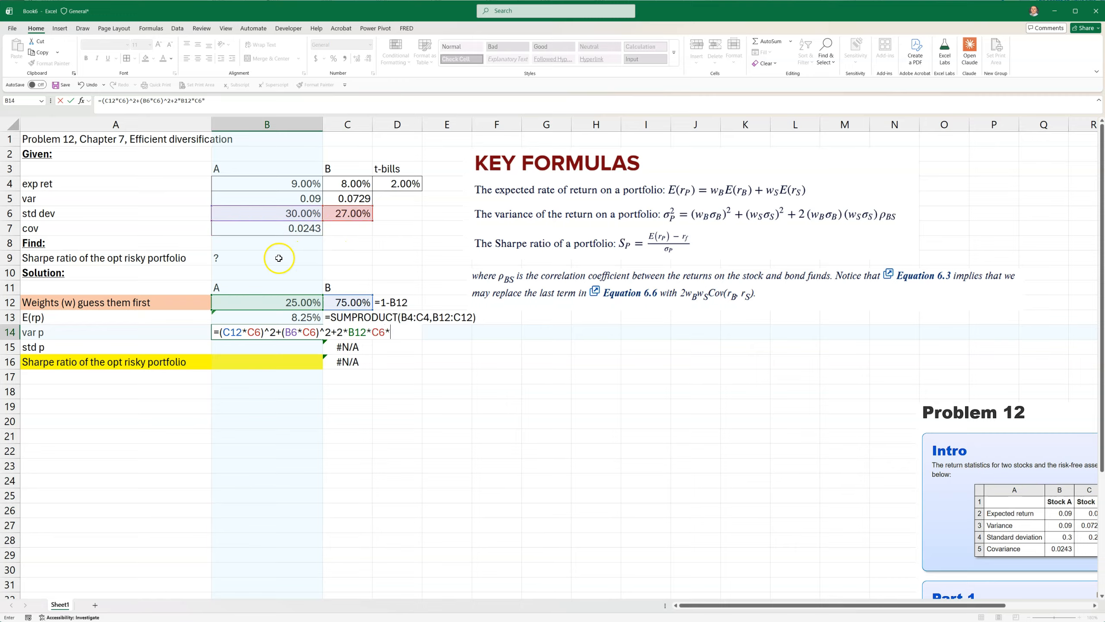
{"action": "left_click", "coordinate": [273, 229]}
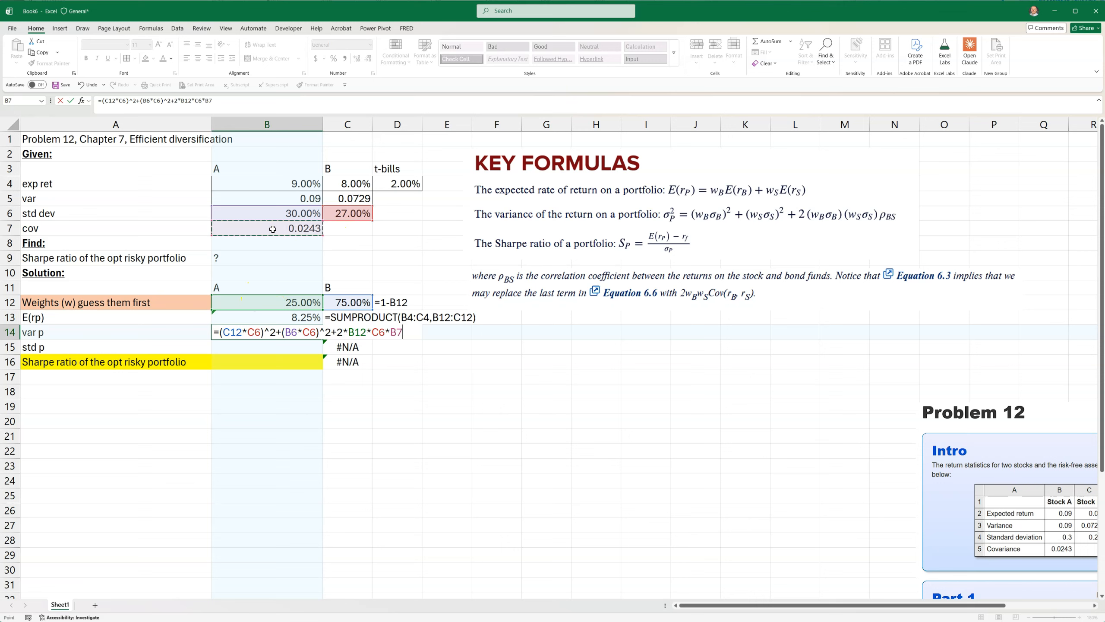
{"action": "key", "text": "Return"}
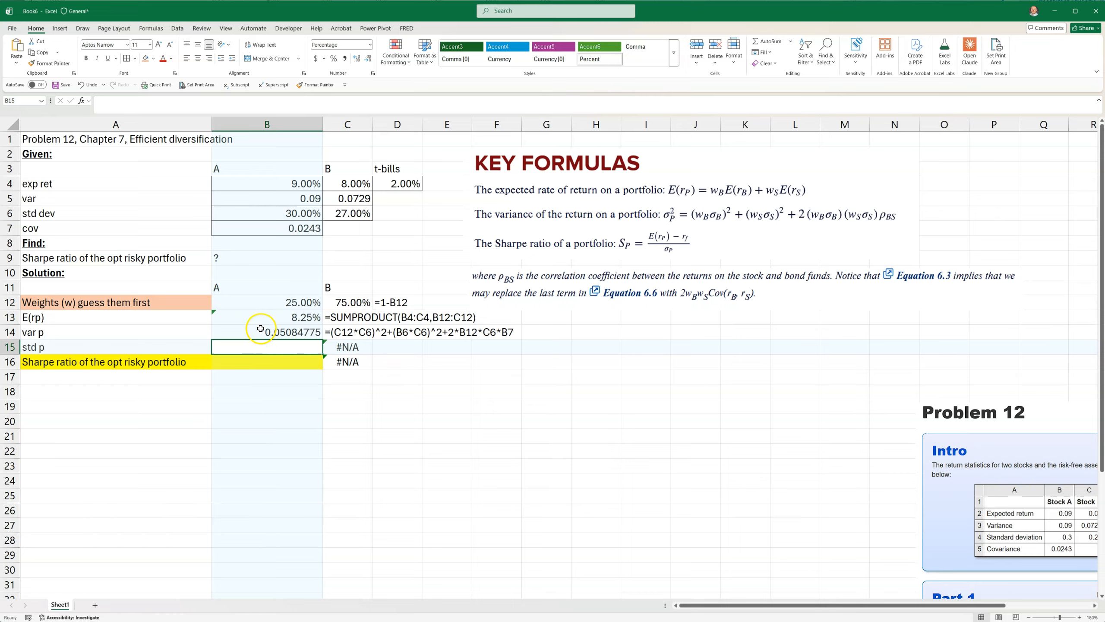
- Show the formula behind stock B's standard deviation in D6 with FORMULATEXT of C6
{"action": "left_click", "coordinate": [397, 215]}
{"action": "type", "text": "=form"}
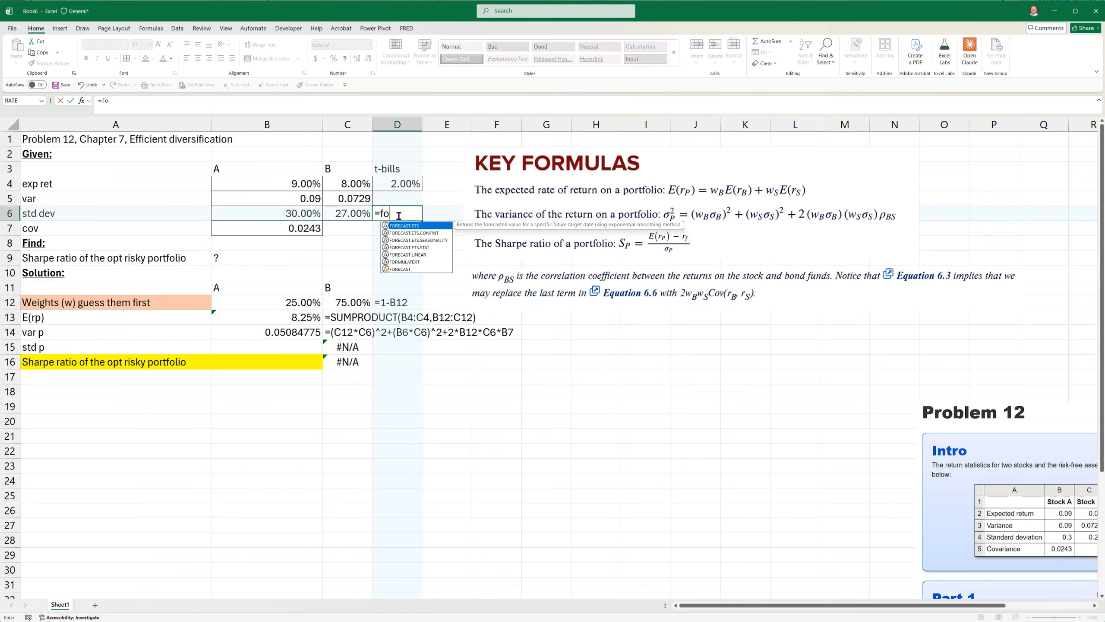
{"action": "double_click", "coordinate": [408, 225]}
{"action": "left_click", "coordinate": [364, 218]}
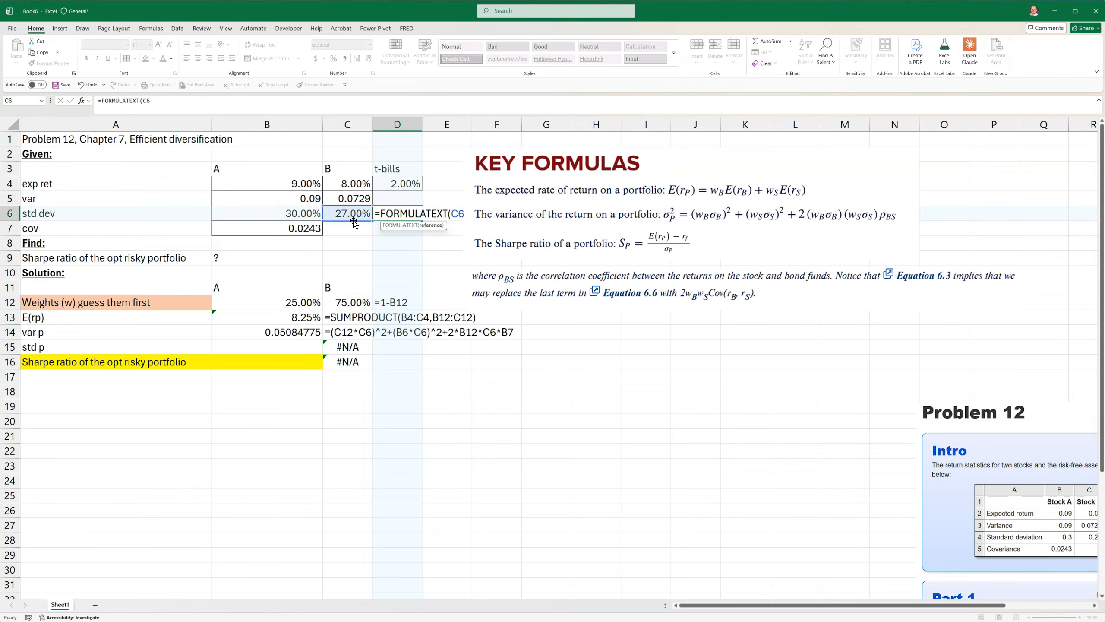
{"action": "key", "text": "Return"}
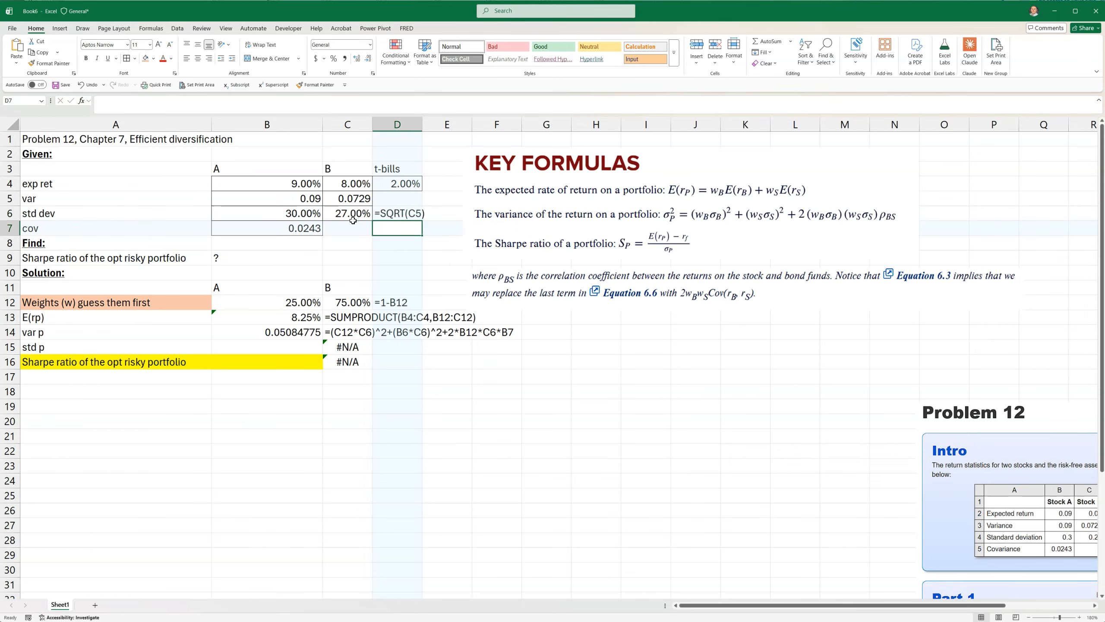
- Calculate the portfolio's standard deviation in B15 as the square root of the variance, =SQRT(B14)
{"action": "left_click", "coordinate": [253, 351]}
{"action": "type", "text": "=sqrt("}
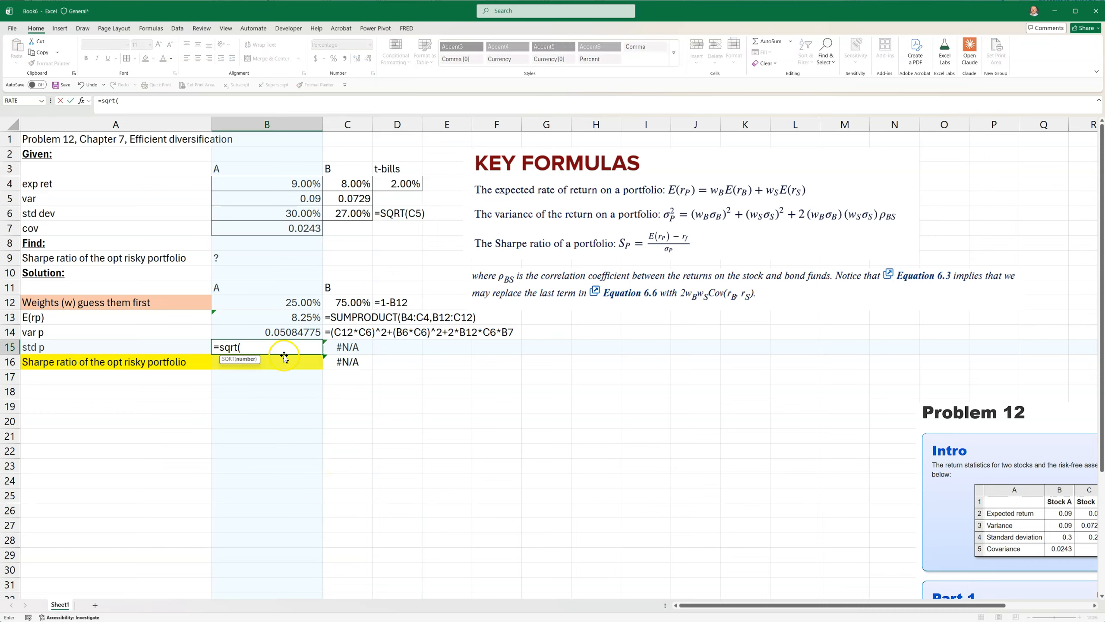
{"action": "left_click", "coordinate": [294, 333]}
{"action": "key", "text": "Return"}
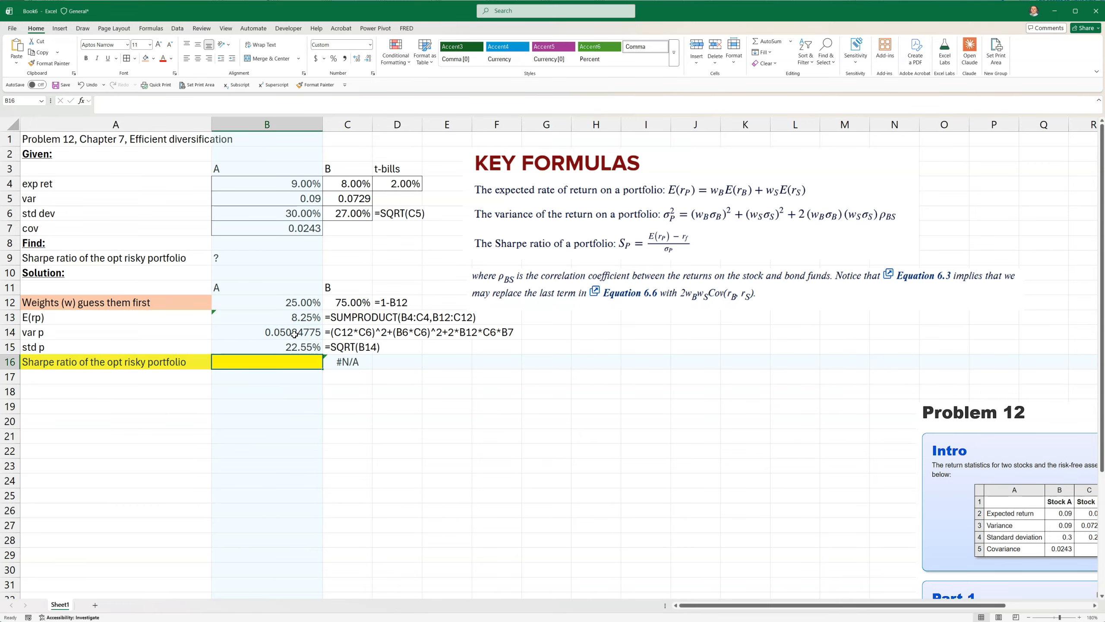
- Calculate the Sharpe ratio in B16 from the expected return, the t-bill rate and the standard deviation, =(B13-D4)/B15
{"action": "left_click", "coordinate": [313, 303]}
{"action": "left_click_drag", "start_coordinate": [313, 303], "coordinate": [348, 303]}
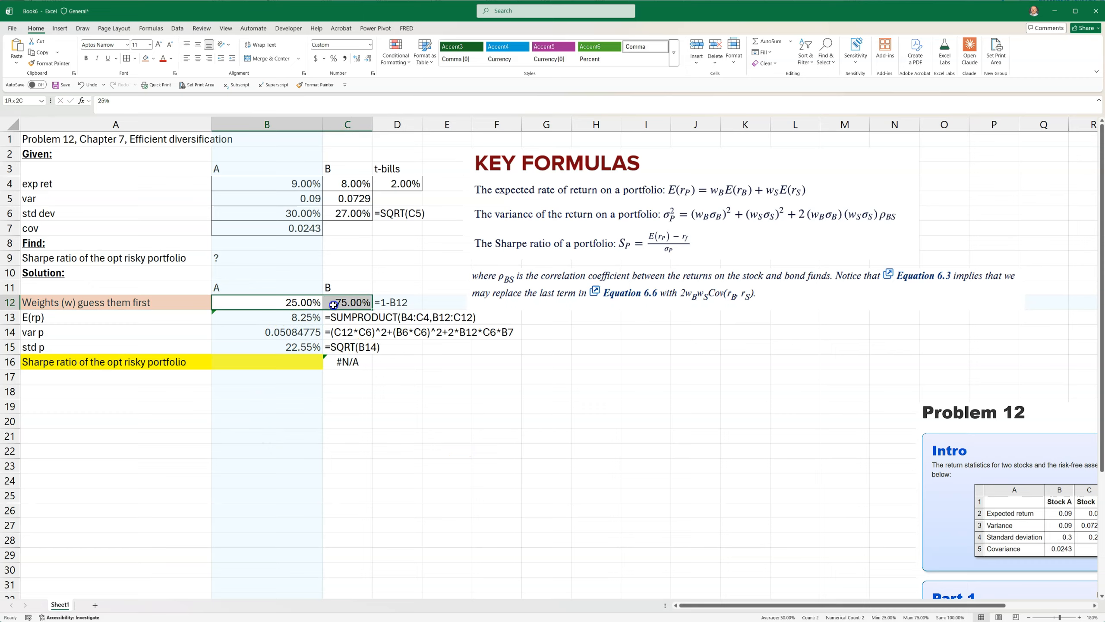
{"action": "left_click", "coordinate": [278, 360]}
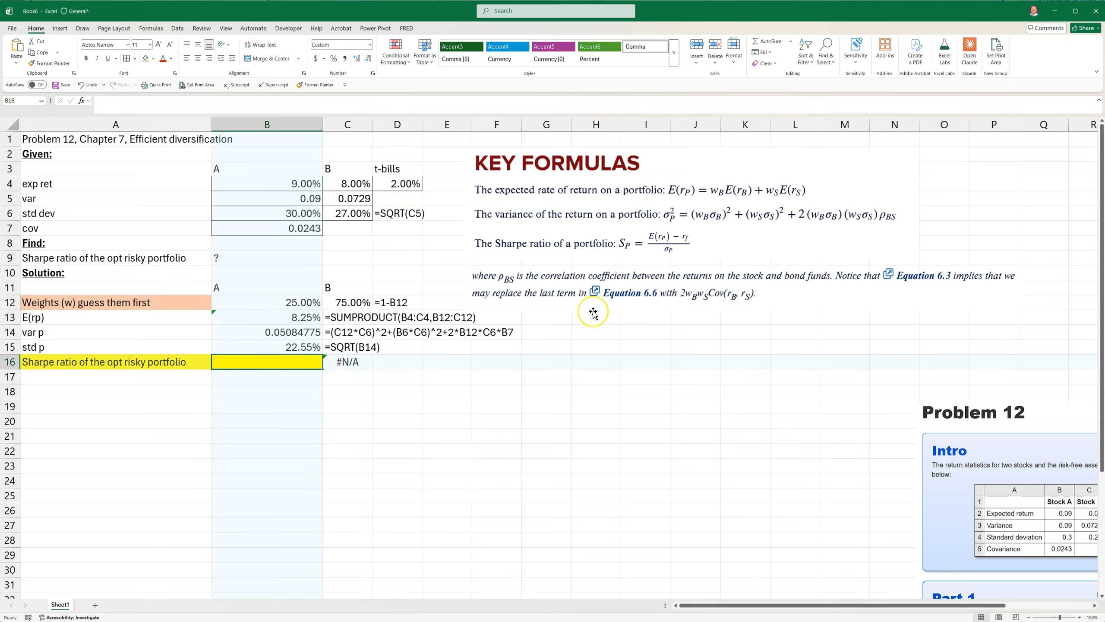
{"action": "type", "text": "=("}
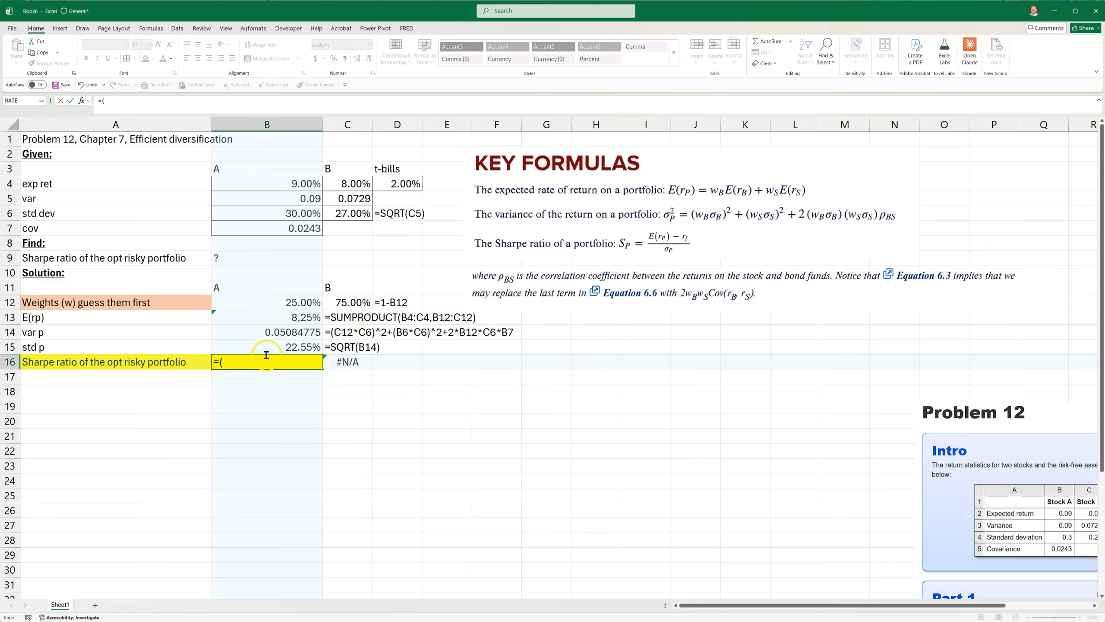
{"action": "left_click", "coordinate": [293, 319]}
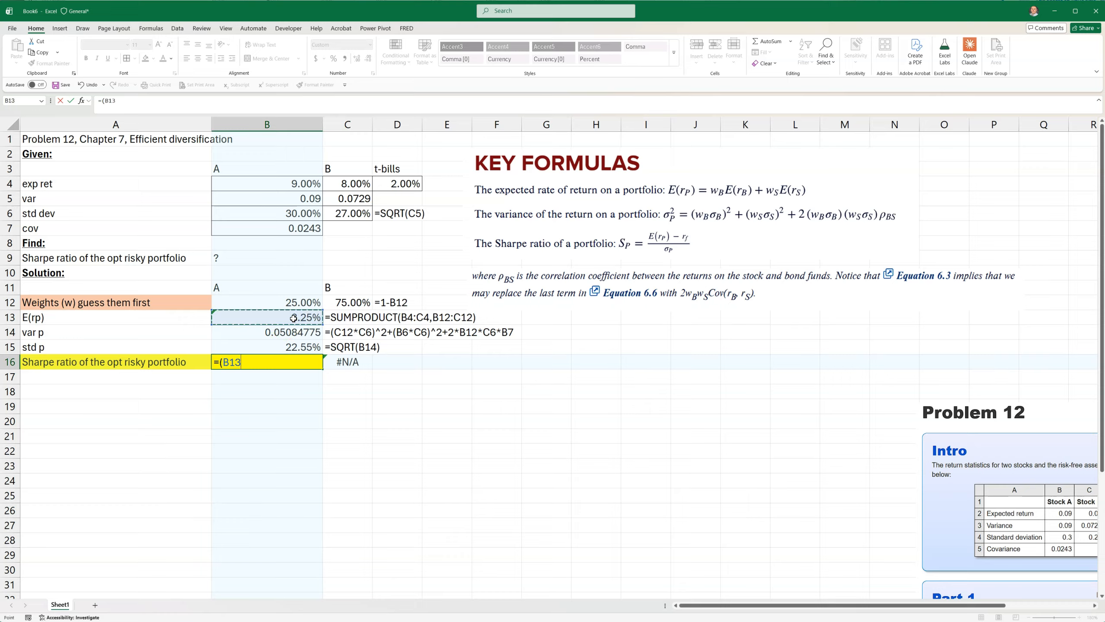
{"action": "left_click", "coordinate": [401, 183]}
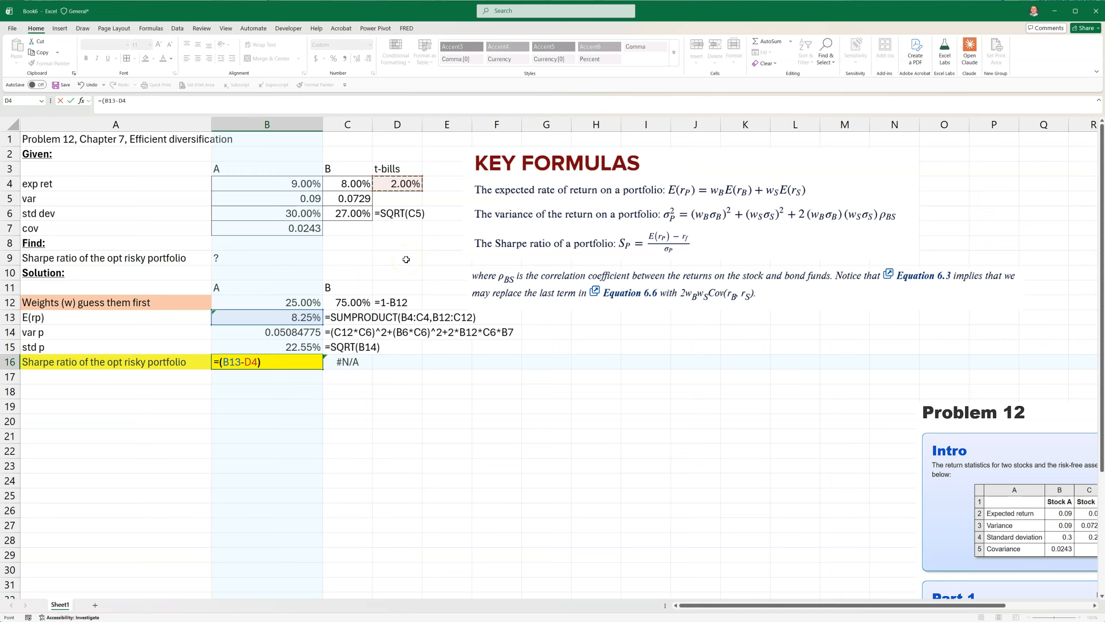
{"action": "type", "text": ")/"}
{"action": "left_click", "coordinate": [283, 348]}
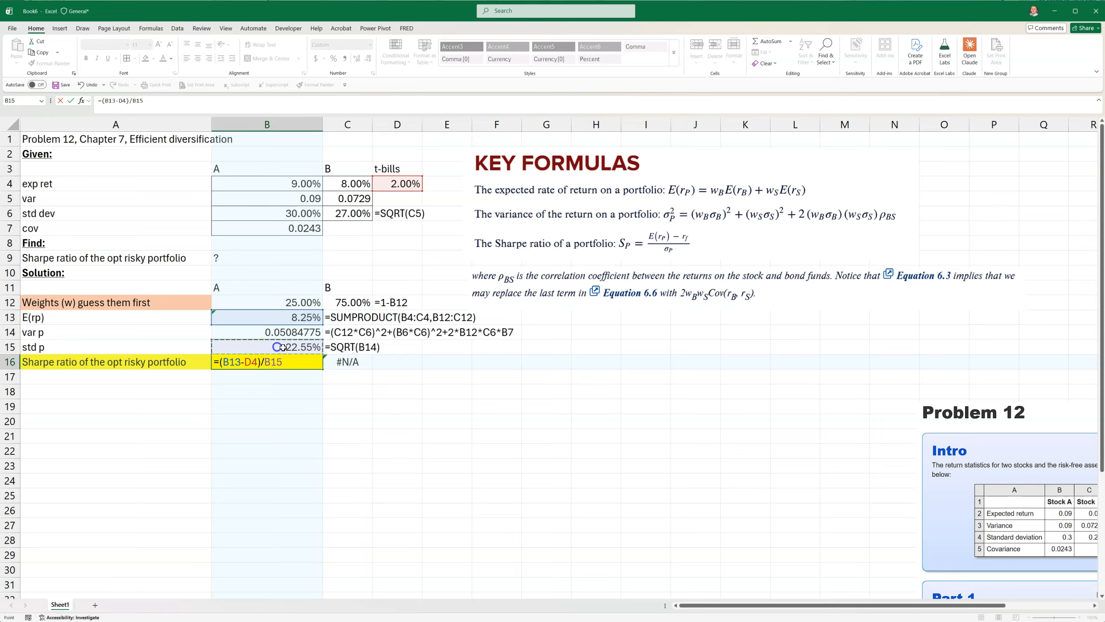
{"action": "key", "text": "Return"}
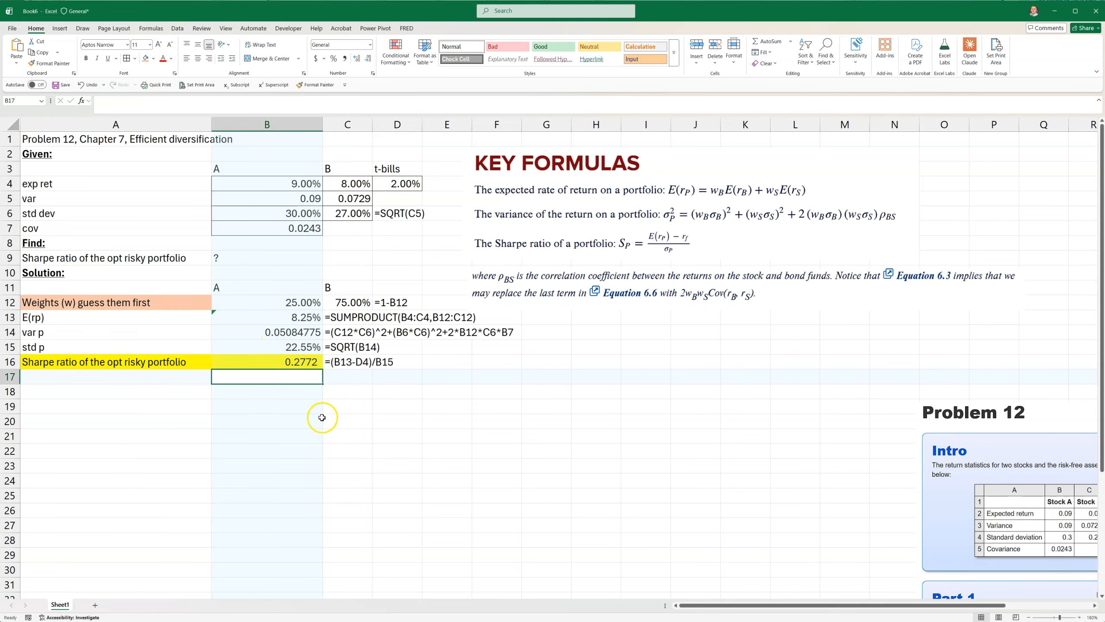
- Set the guessed weight of stock A in B12 to 35% and check its effect on the Sharpe ratio
{"action": "left_click", "coordinate": [289, 359]}
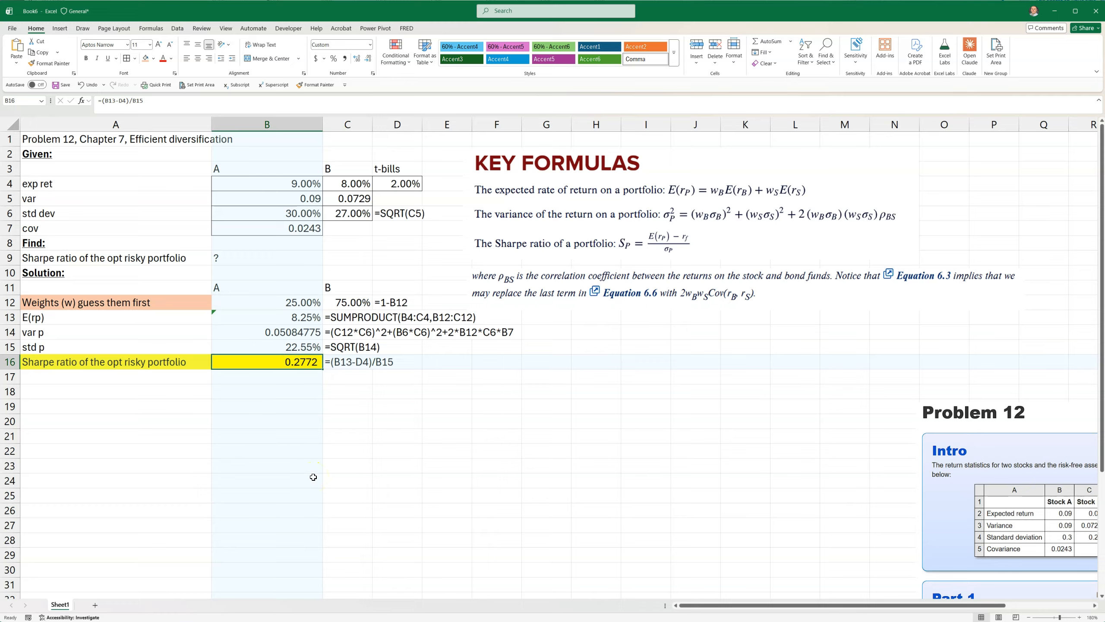
{"action": "left_click", "coordinate": [298, 295]}
{"action": "left_click_drag", "start_coordinate": [168, 258], "coordinate": [229, 258]}
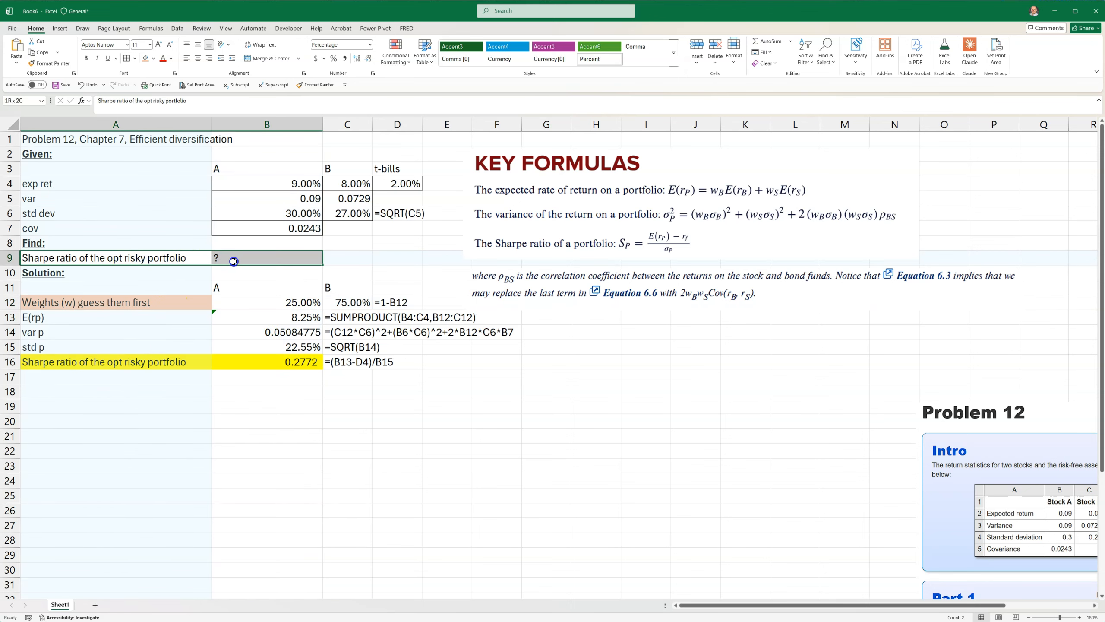
{"action": "left_click", "coordinate": [296, 358]}
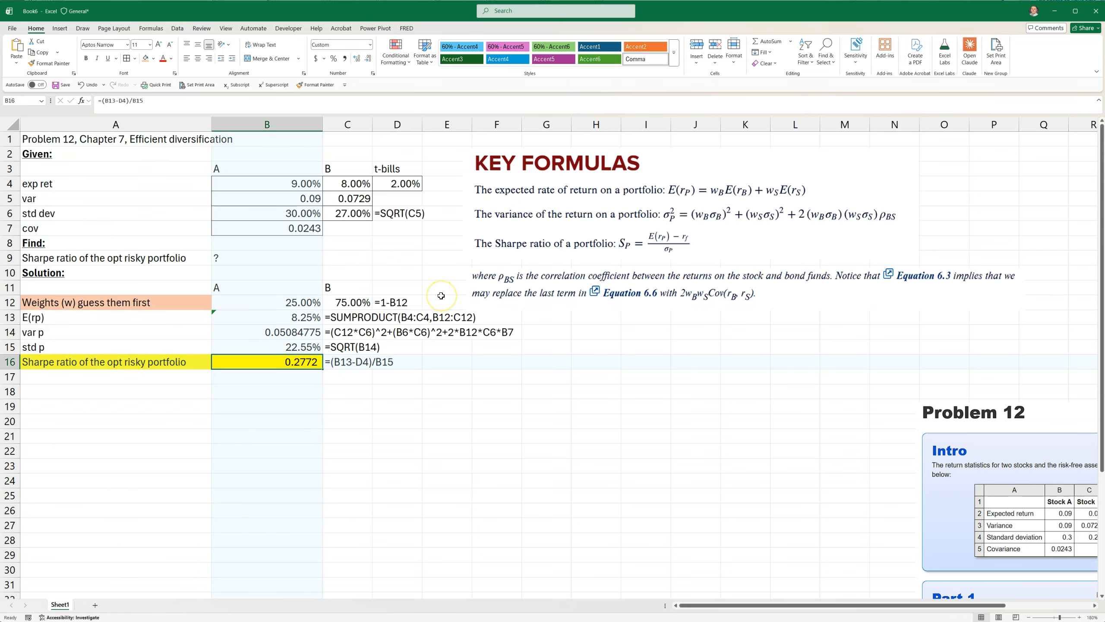
{"action": "left_click", "coordinate": [291, 301]}
{"action": "type", "text": "35"}
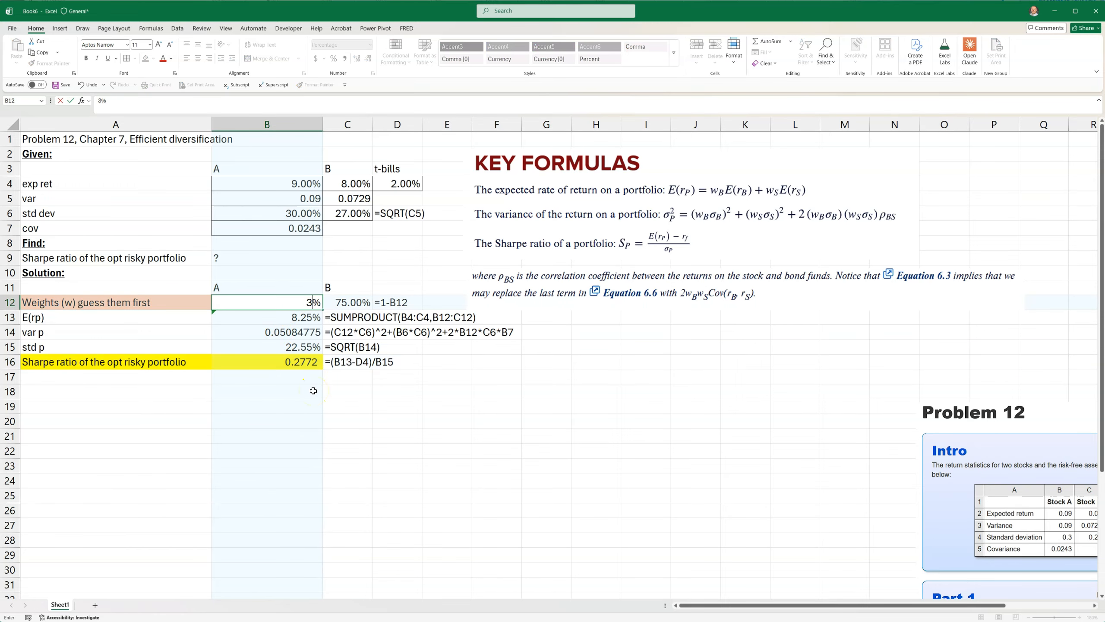
{"action": "key", "text": "Return"}
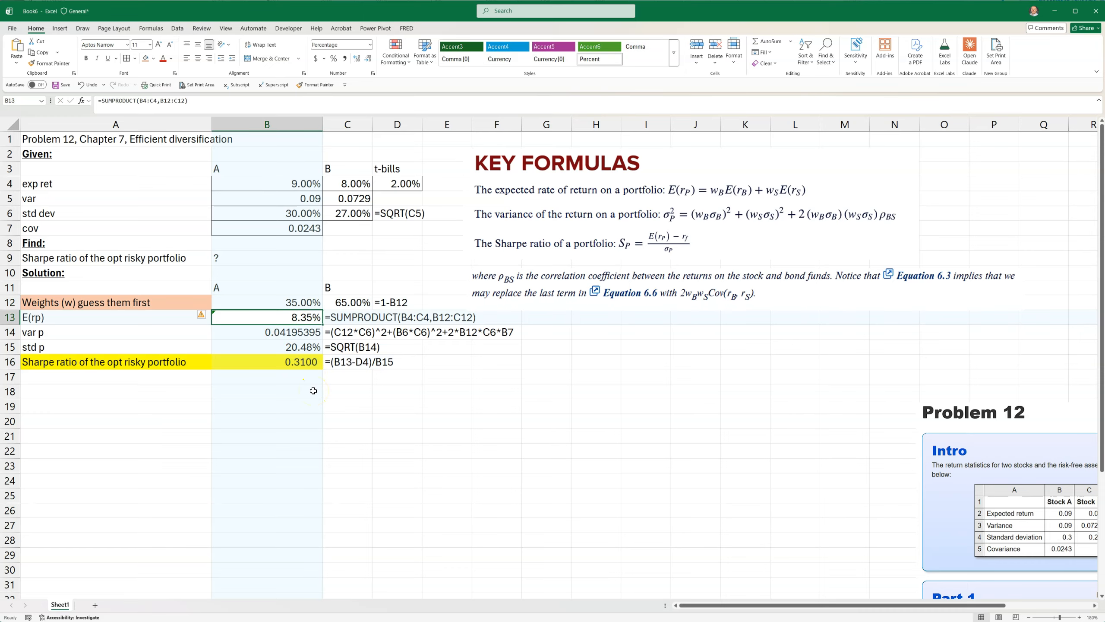
{"action": "key", "text": "Up"}
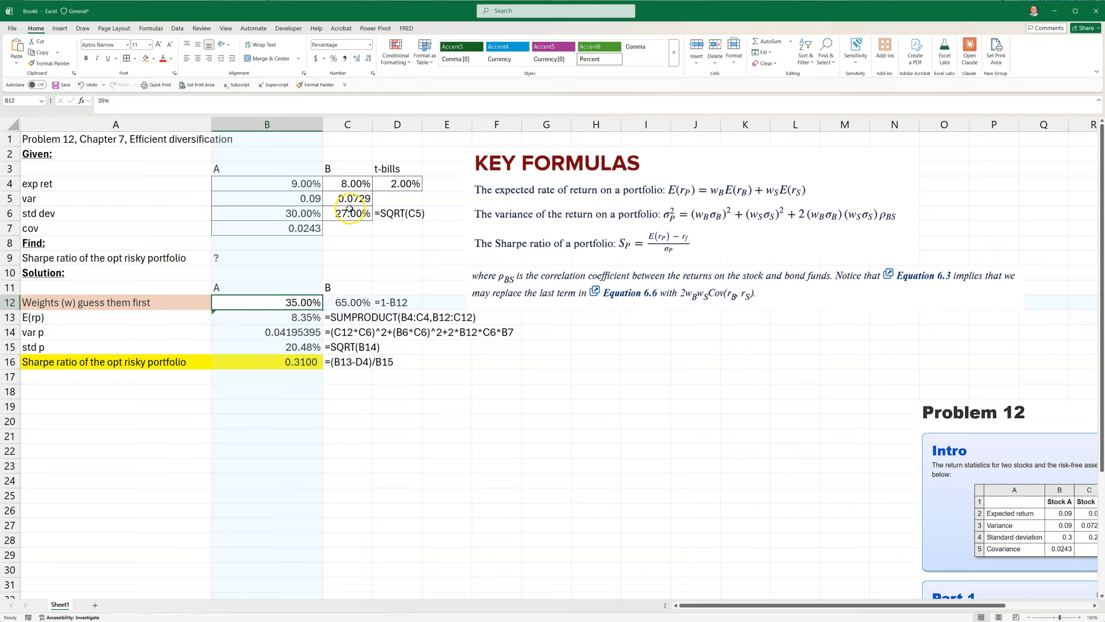
{"action": "left_click", "coordinate": [347, 302]}
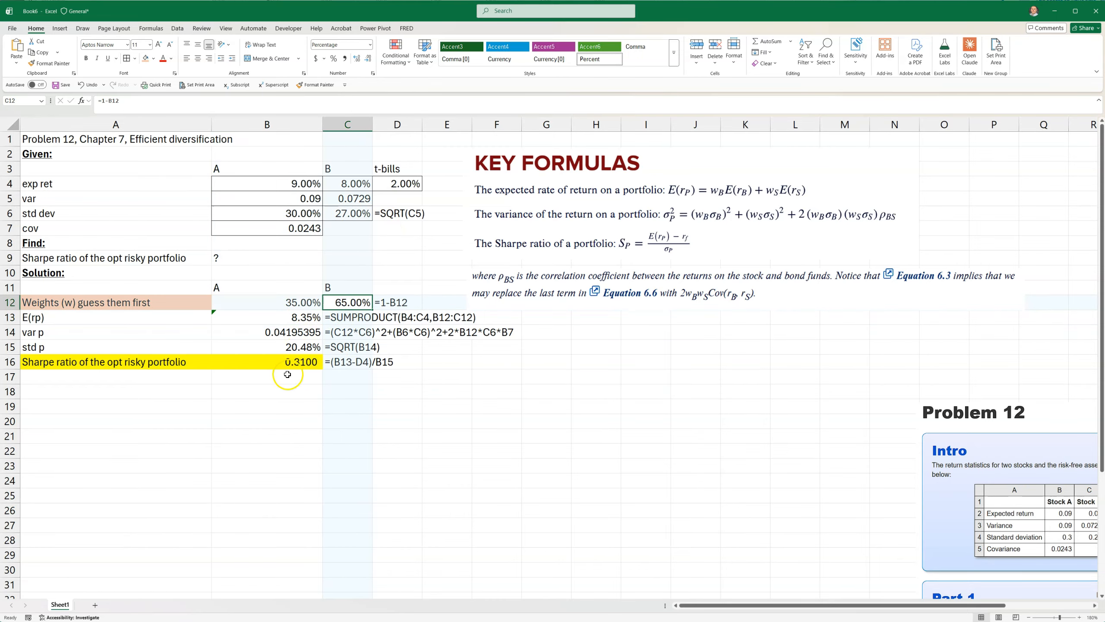
{"action": "left_click", "coordinate": [298, 365]}
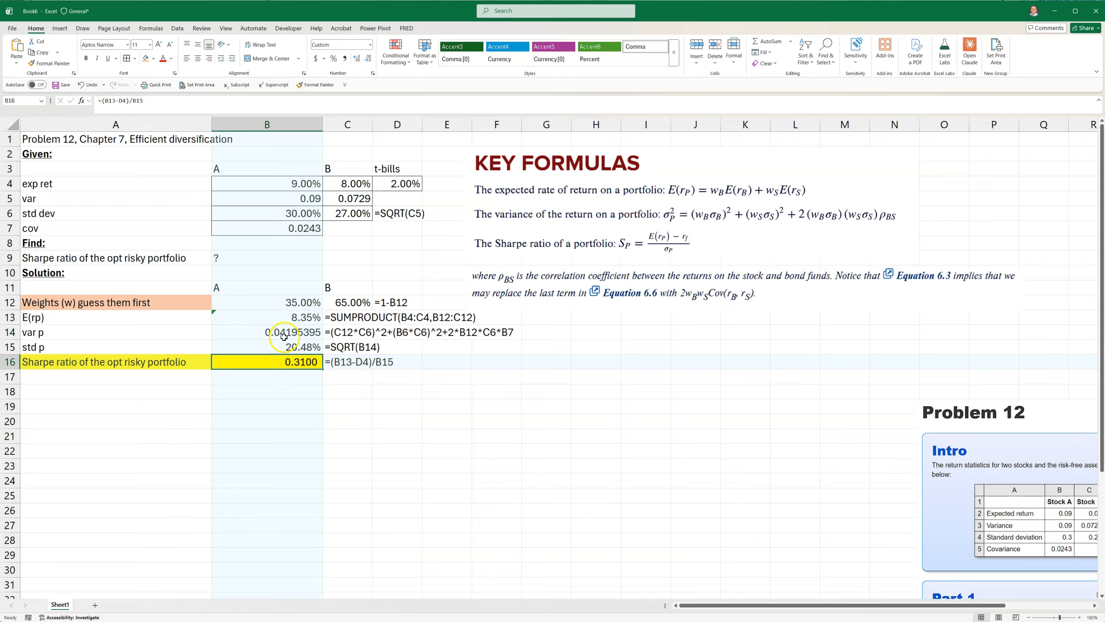
- Open Solver for the Sharpe ratio in B16 and reset all of its previous options and cell selections
{"action": "left_click", "coordinate": [295, 304]}
{"action": "left_click", "coordinate": [285, 365]}
{"action": "left_click", "coordinate": [293, 365]}
{"action": "left_click", "coordinate": [177, 28]}
{"action": "left_click", "coordinate": [847, 54]}
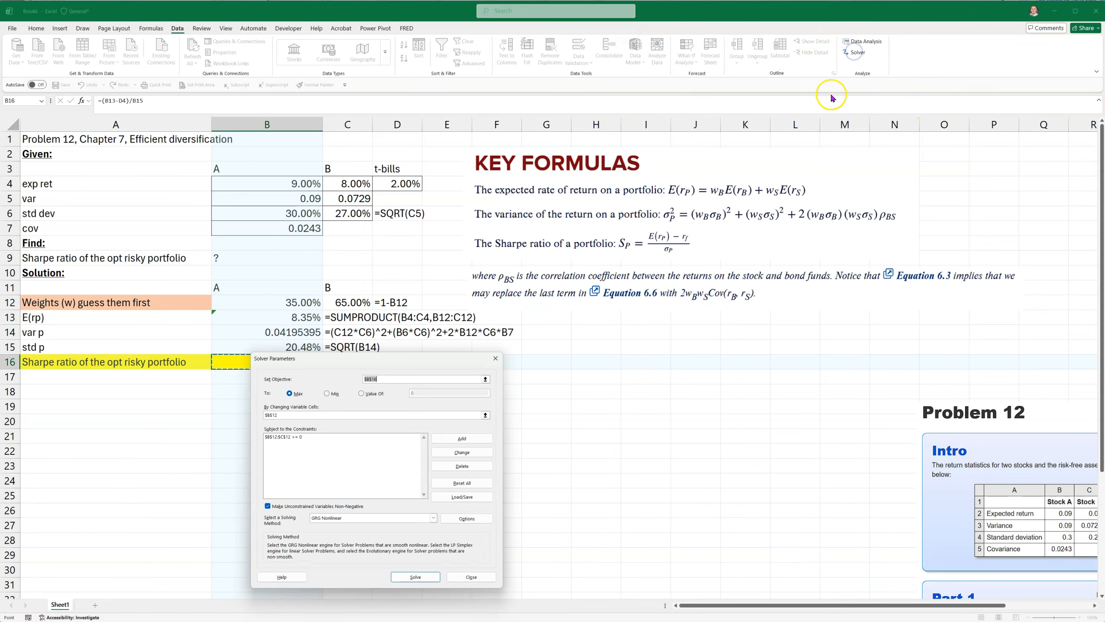
{"action": "left_click", "coordinate": [470, 481]}
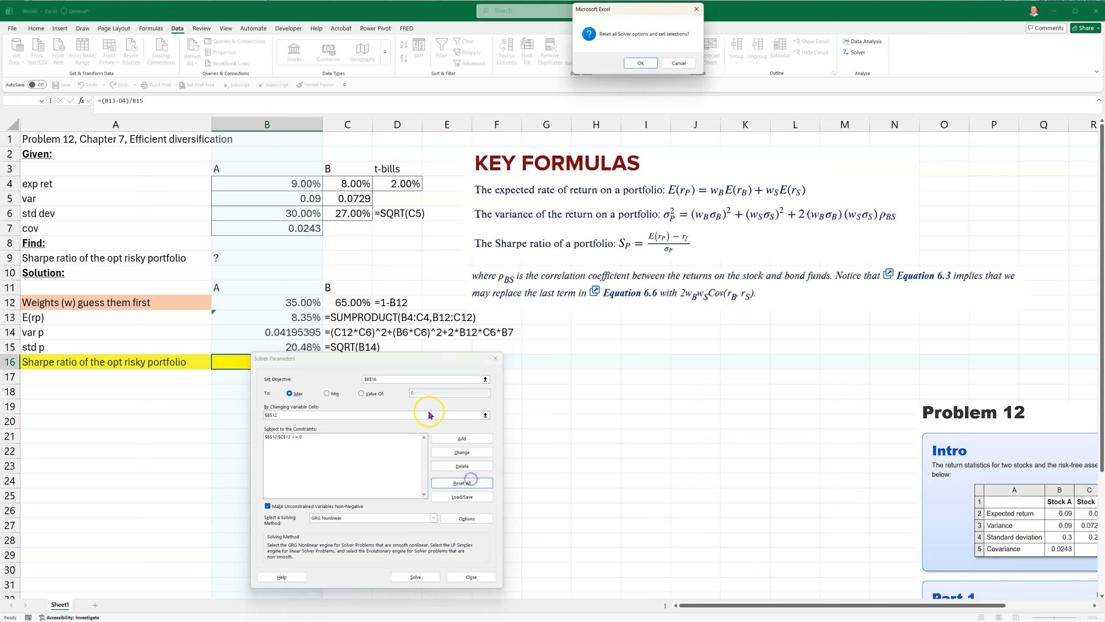
{"action": "left_click", "coordinate": [639, 64]}
{"action": "left_click_drag", "start_coordinate": [388, 357], "coordinate": [623, 274]}
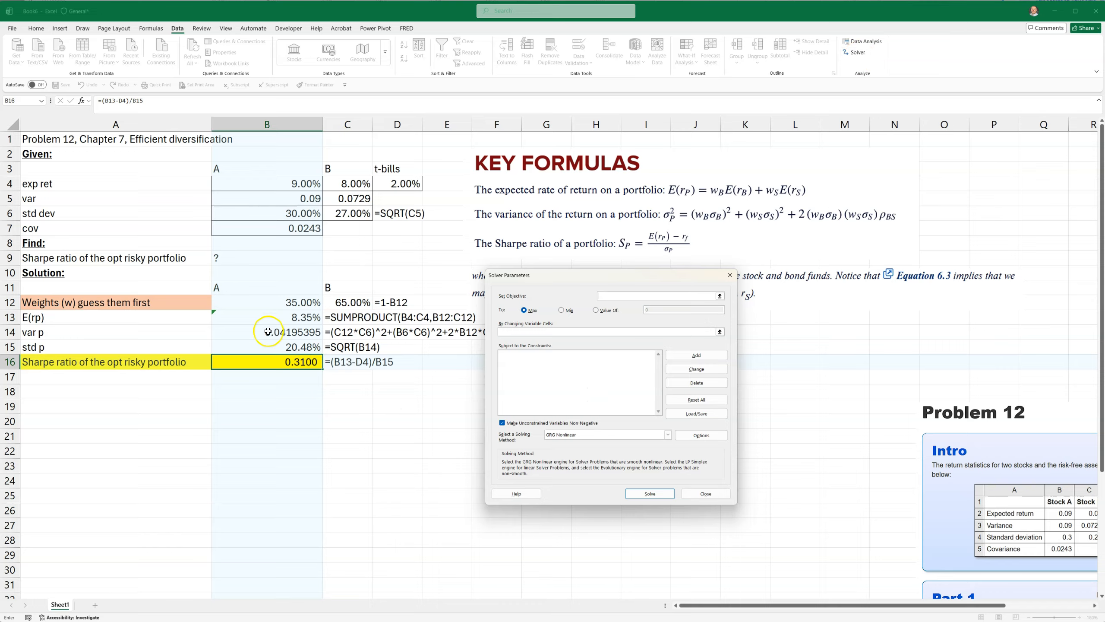
- Set Solver to maximise the Sharpe ratio in B16 by changing stock A's weight in B12
{"action": "left_click", "coordinate": [289, 365]}
{"action": "left_click", "coordinate": [524, 330]}
{"action": "left_click", "coordinate": [280, 303]}
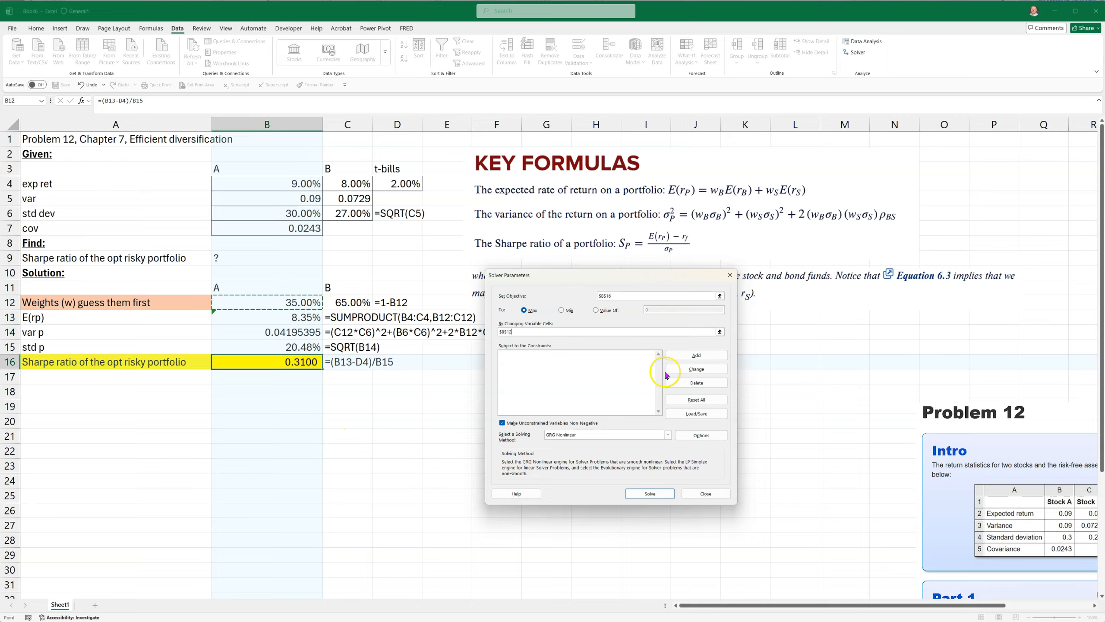
- Add a Solver constraint that the weights in B12:C12 are greater than or equal to 0
{"action": "left_click", "coordinate": [679, 355]}
{"action": "left_click_drag", "start_coordinate": [247, 307], "coordinate": [351, 305]}
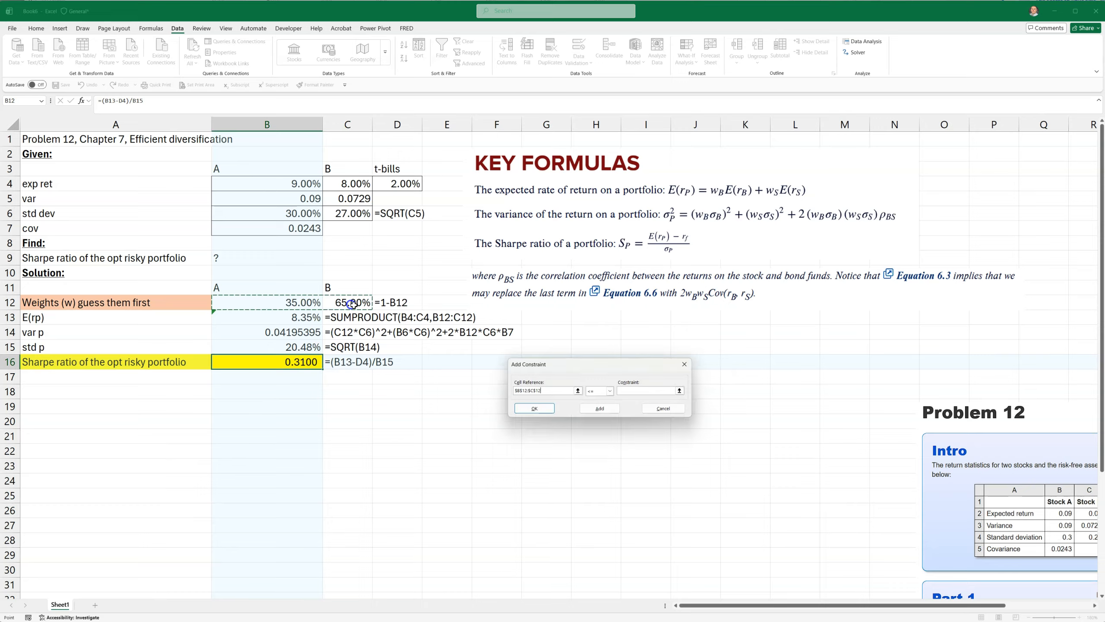
{"action": "left_click", "coordinate": [610, 391]}
{"action": "left_click", "coordinate": [593, 409]}
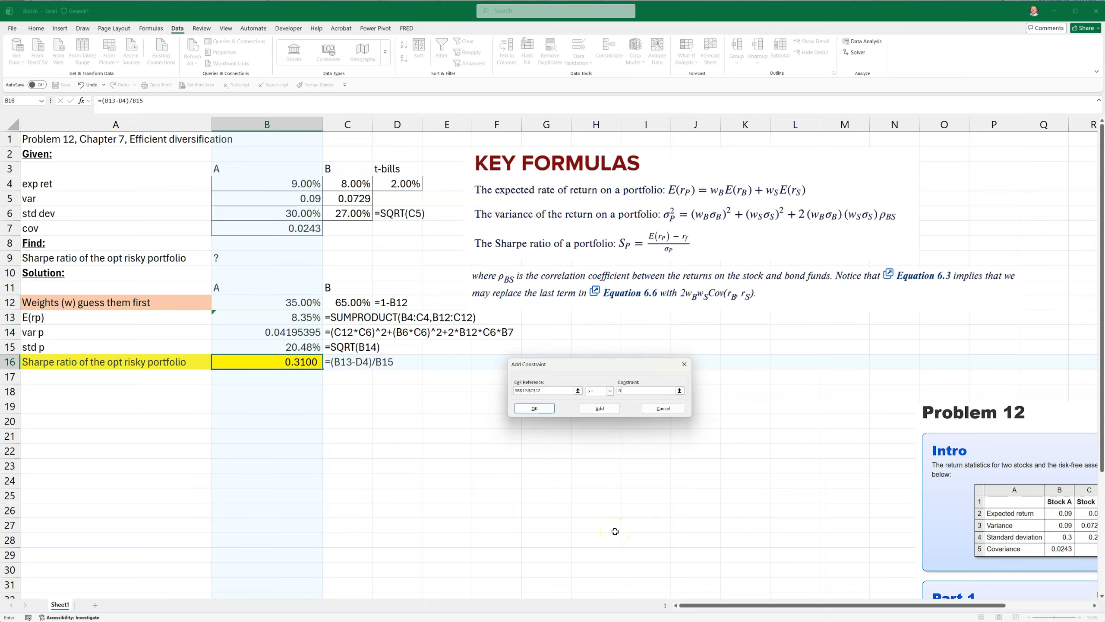
{"action": "left_click", "coordinate": [539, 409]}
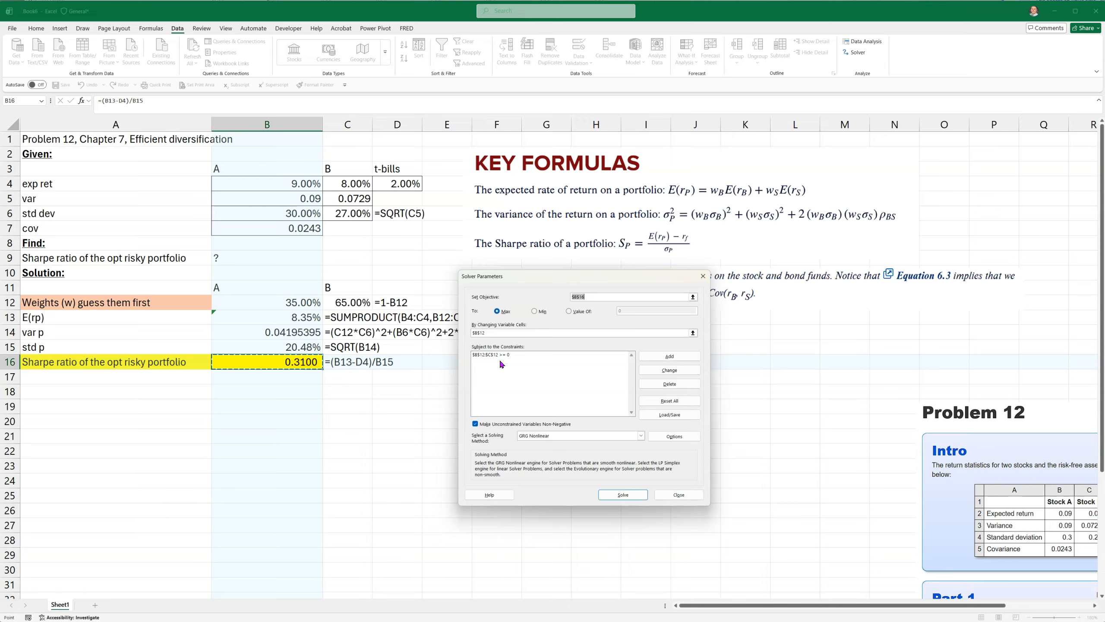
- Run Solver on the portfolio weights and keep its solution
{"action": "left_click", "coordinate": [623, 495]}
{"action": "left_click", "coordinate": [459, 335]}
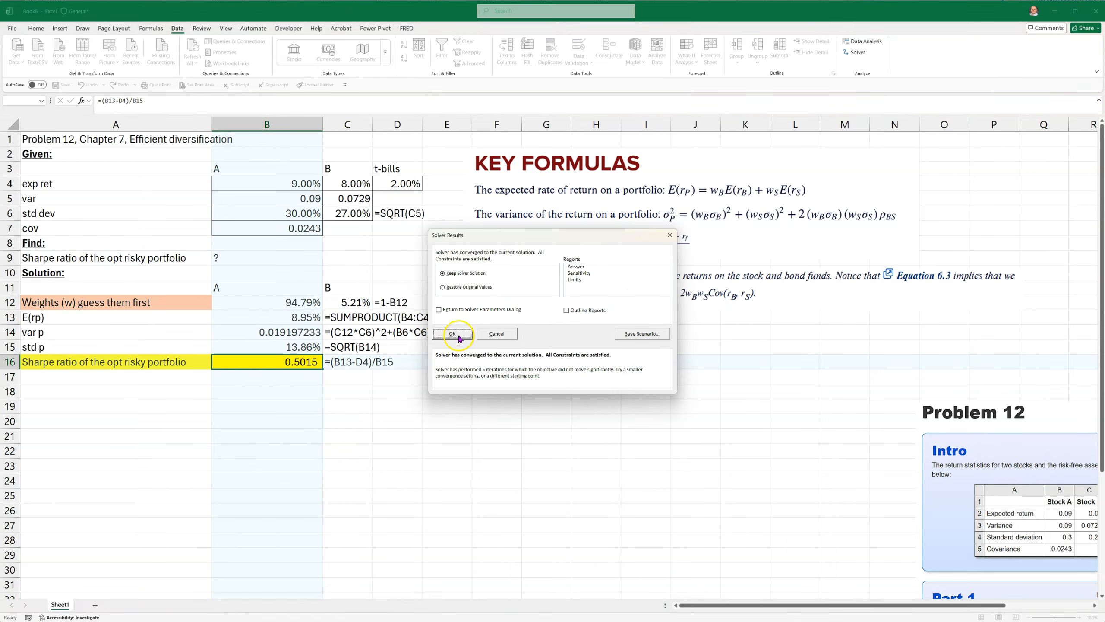
{"action": "left_click", "coordinate": [453, 332]}
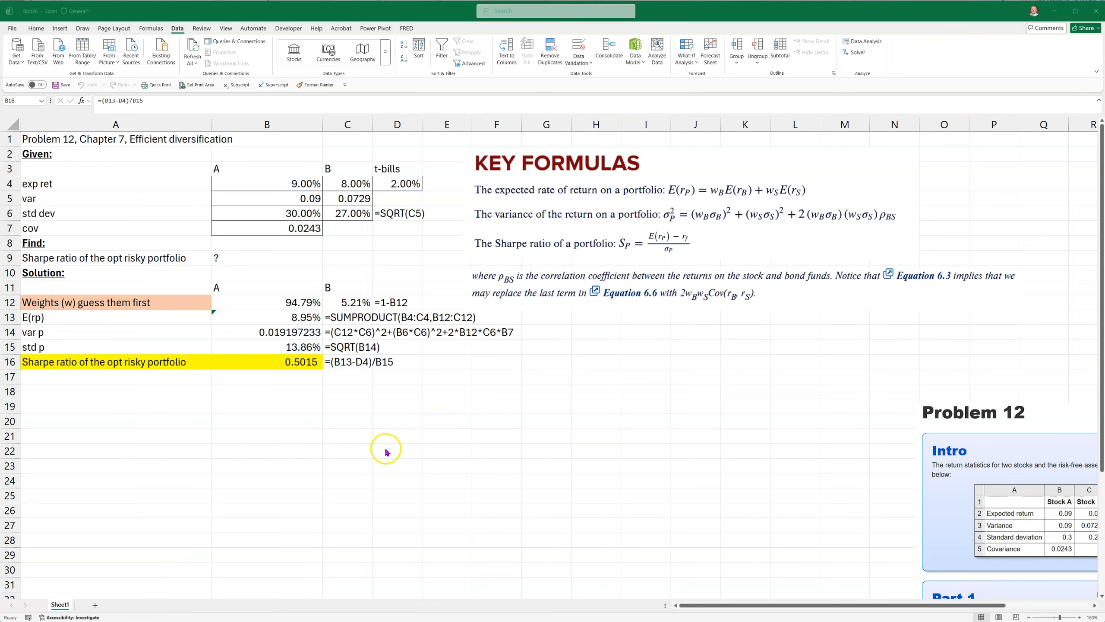
{"action": "left_click", "coordinate": [369, 426]}
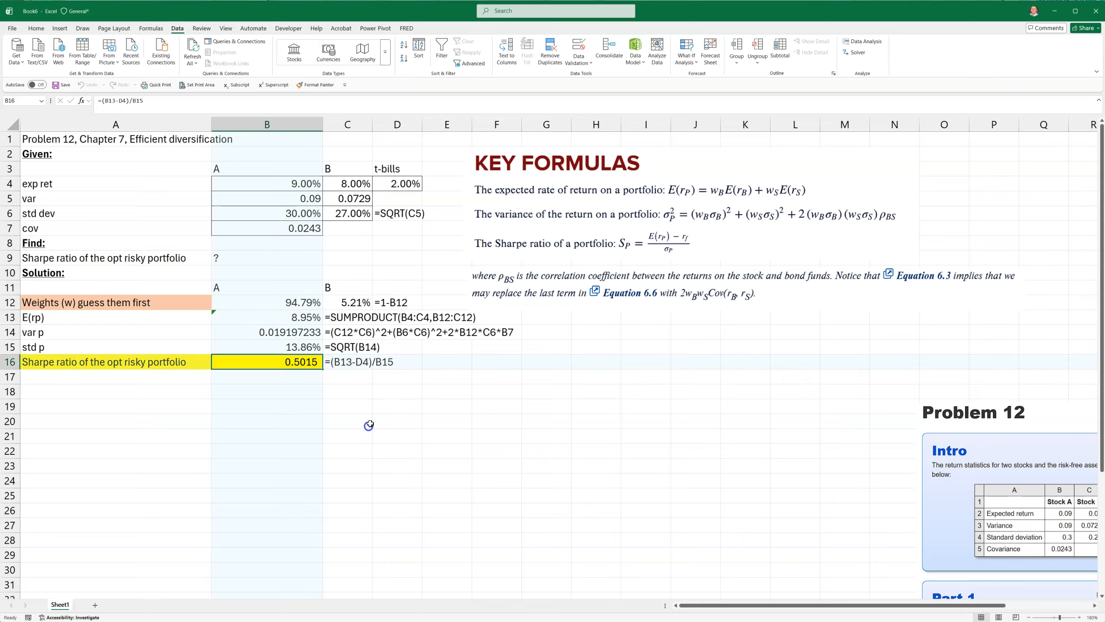
- Copy the Sharpe ratio from B16, switch to the Accepi page in the browser and submit it as the Part 1 answer
{"action": "right_click", "coordinate": [303, 365]}
{"action": "left_click", "coordinate": [328, 393]}
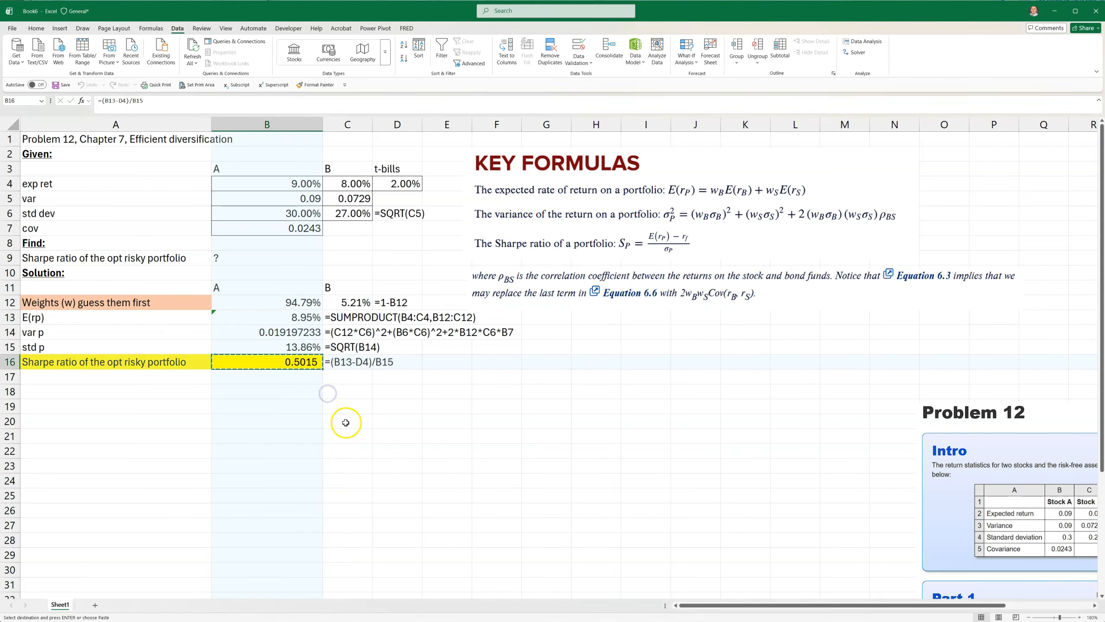
{"action": "key", "text": "alt+Tab"}
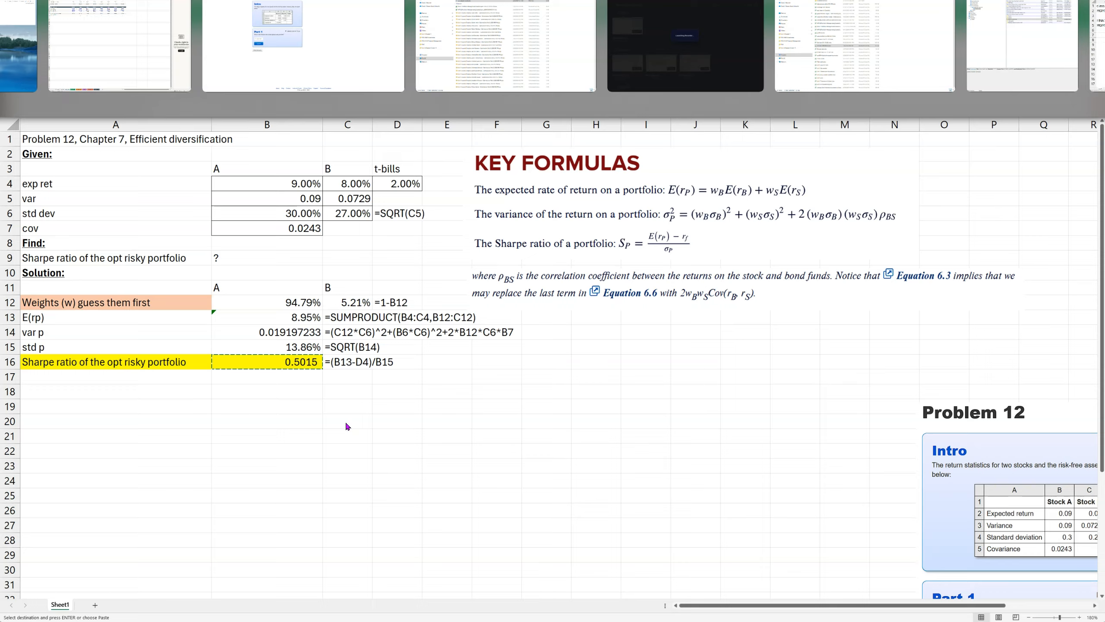
{"action": "key", "text": "alt+Tab"}
{"action": "key", "text": "alt+Tab"}
{"action": "key", "text": "alt+Tab"}
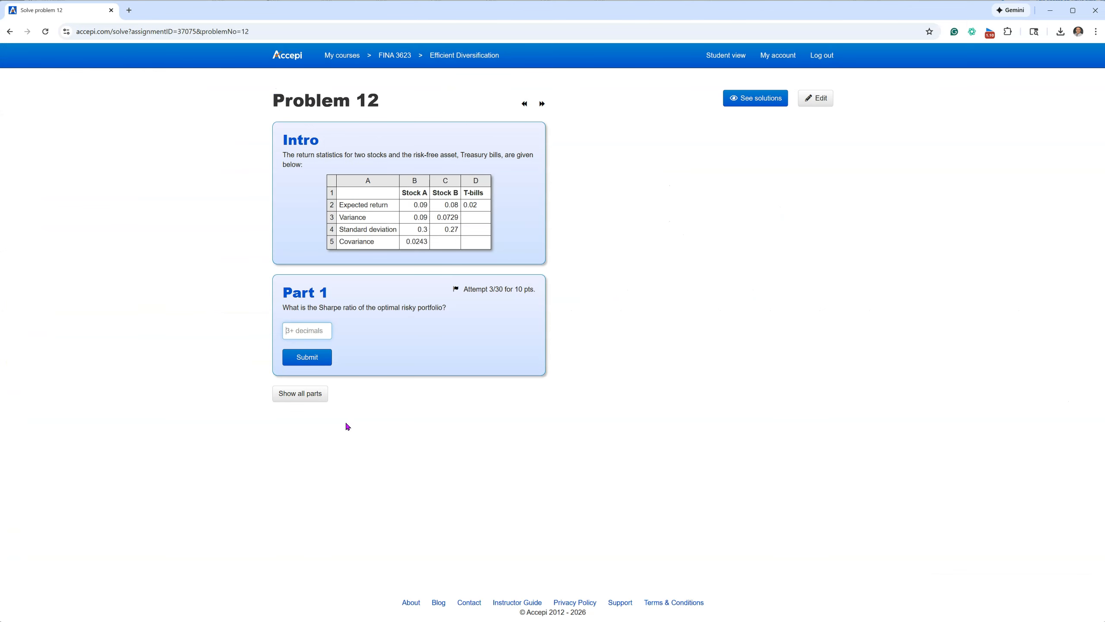
{"action": "left_click", "coordinate": [312, 331]}
{"action": "key", "text": "ctrl+v"}
{"action": "left_click", "coordinate": [313, 358]}
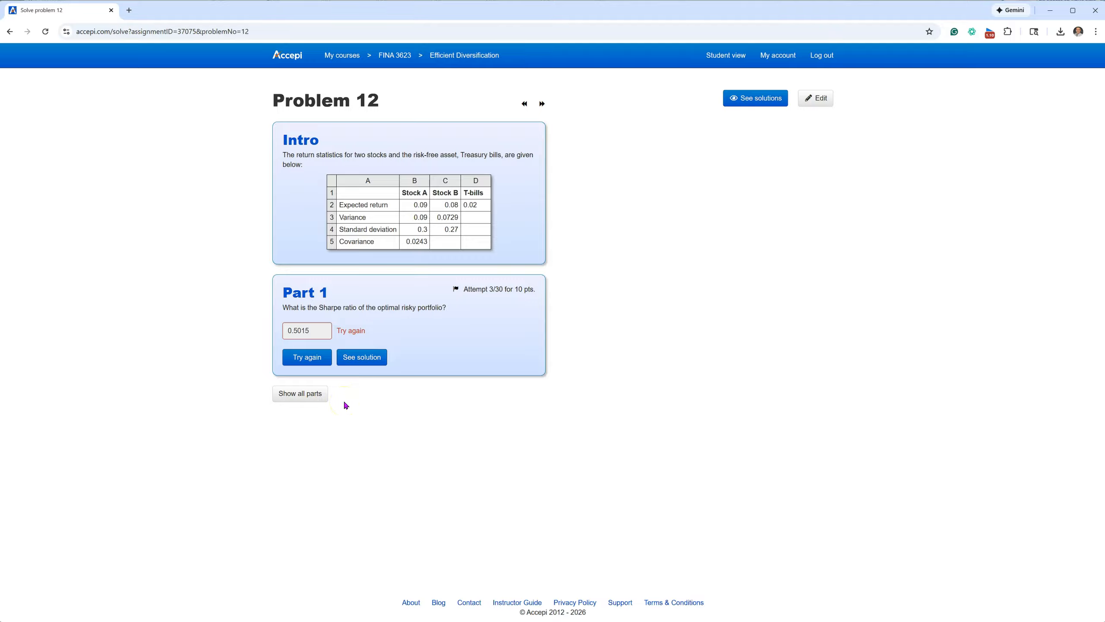
- Switch back to Excel and start the corrected portfolio variance formula in B14 with stock A's term, =(B12*B6)^2
{"action": "key", "text": "alt+Tab"}
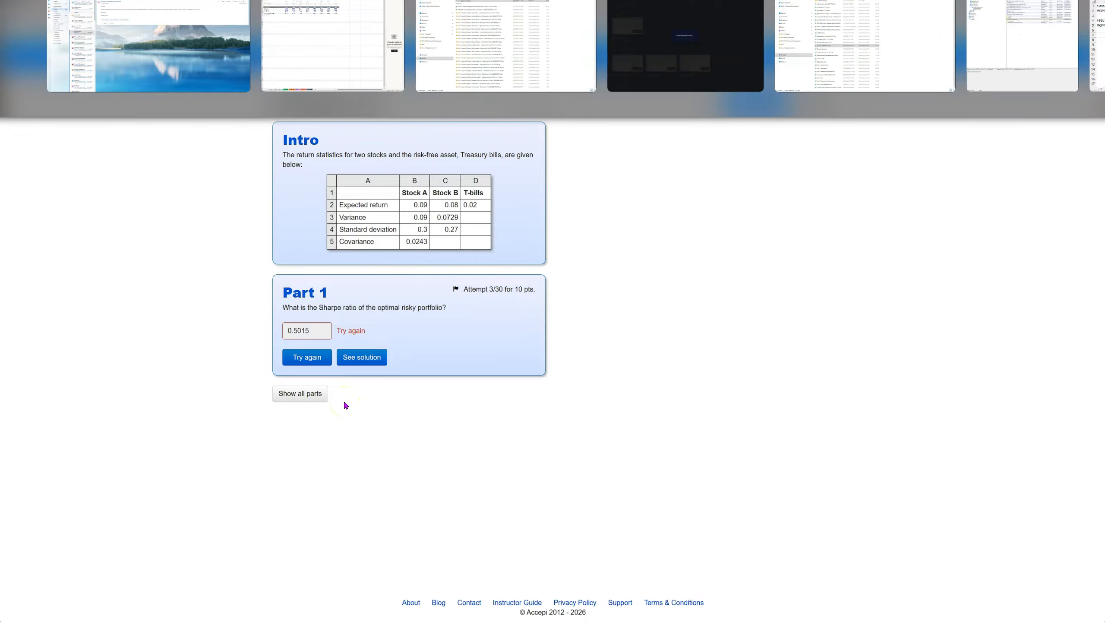
{"action": "key", "text": "alt+Tab"}
{"action": "key", "text": "alt+Tab"}
{"action": "key", "text": "alt+Tab"}
{"action": "key", "text": "alt+Tab"}
{"action": "key", "text": "alt+Tab"}
{"action": "key", "text": "alt+Tab"}
{"action": "key", "text": "alt+Tab"}
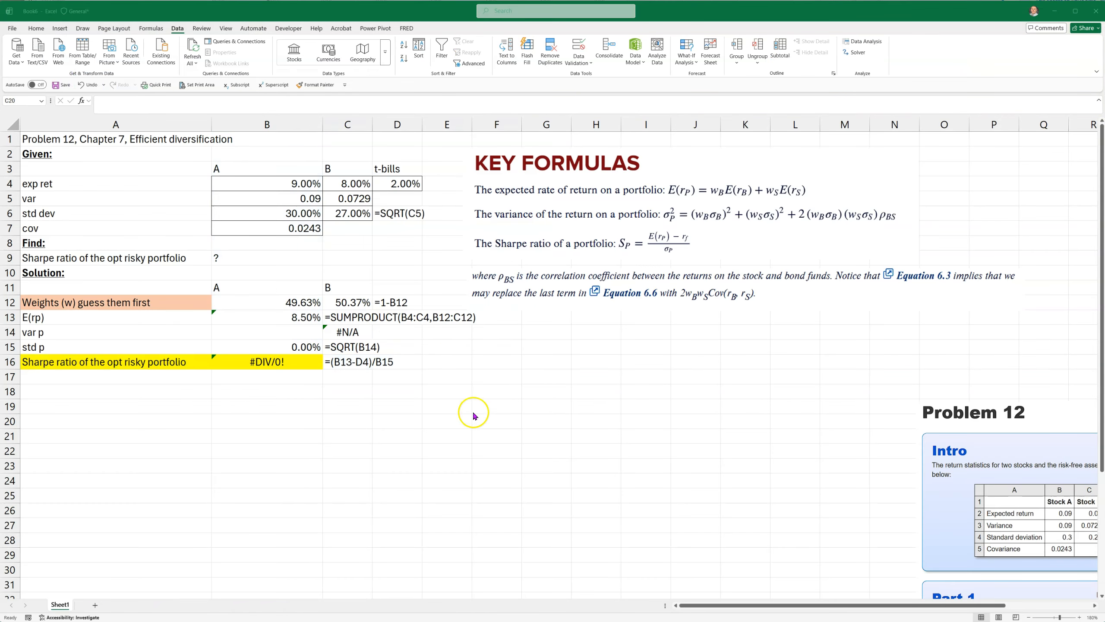
{"action": "left_click", "coordinate": [285, 332]}
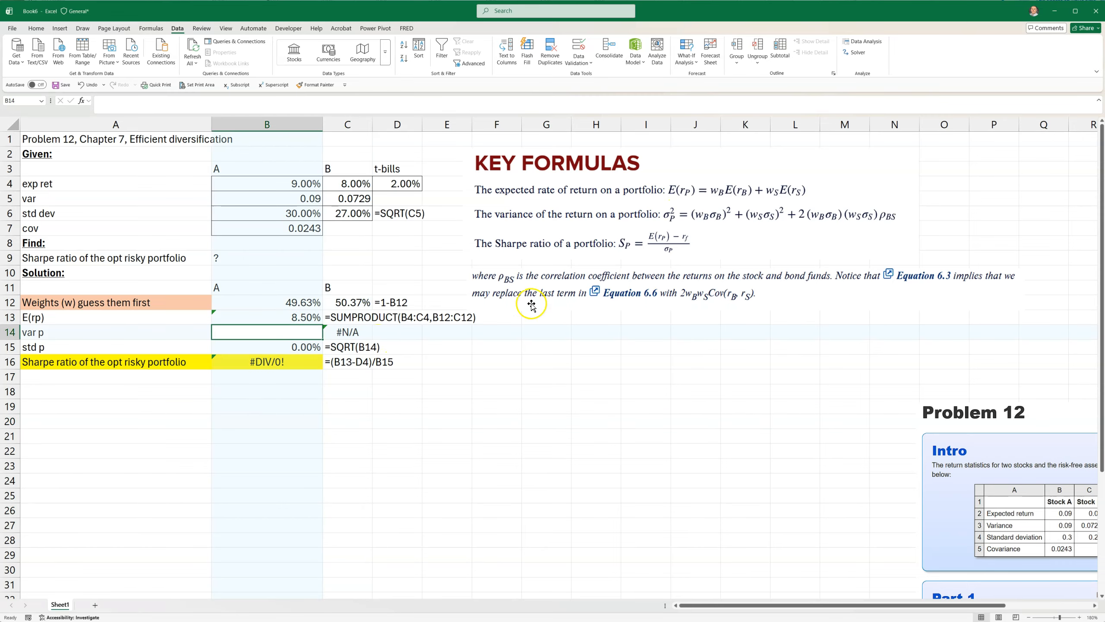
{"action": "type", "text": "=("}
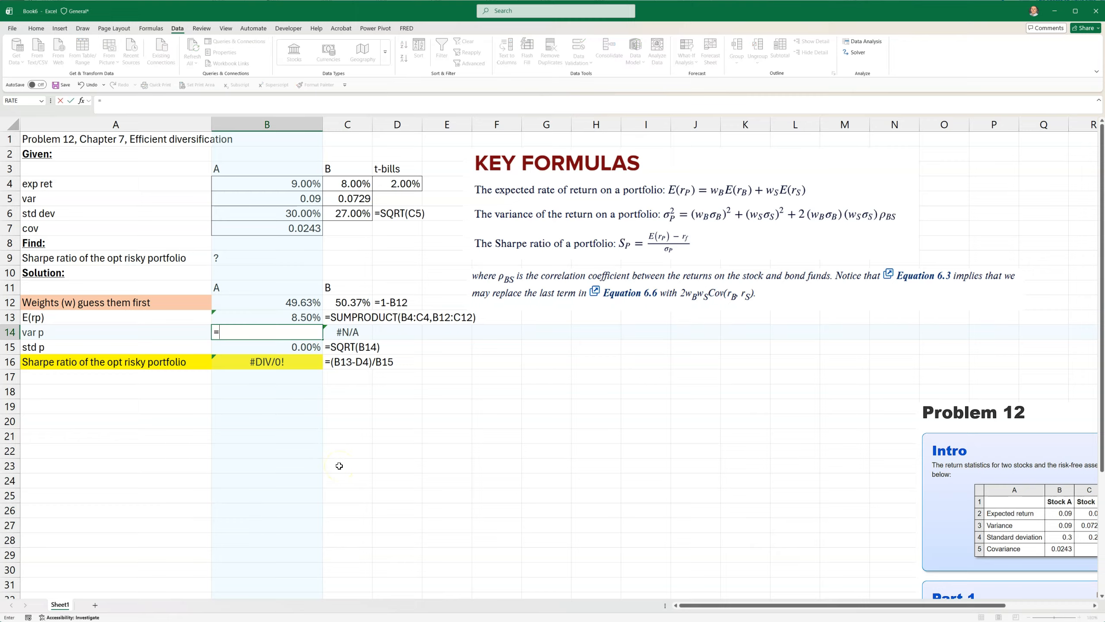
{"action": "left_click", "coordinate": [272, 301]}
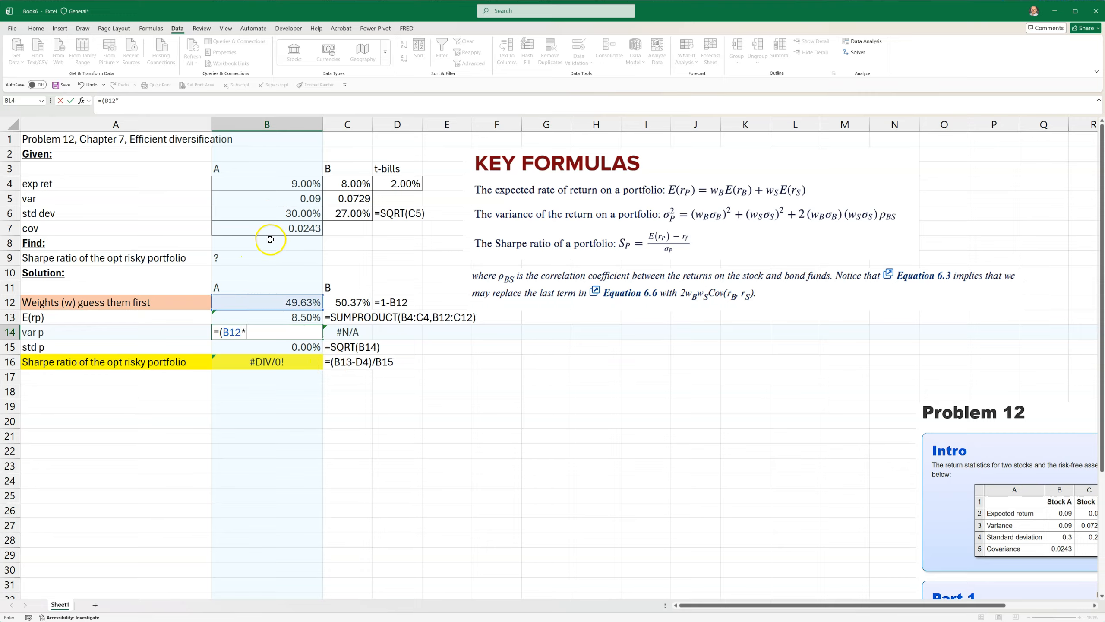
{"action": "type", "text": "*"}
{"action": "left_click", "coordinate": [279, 215]}
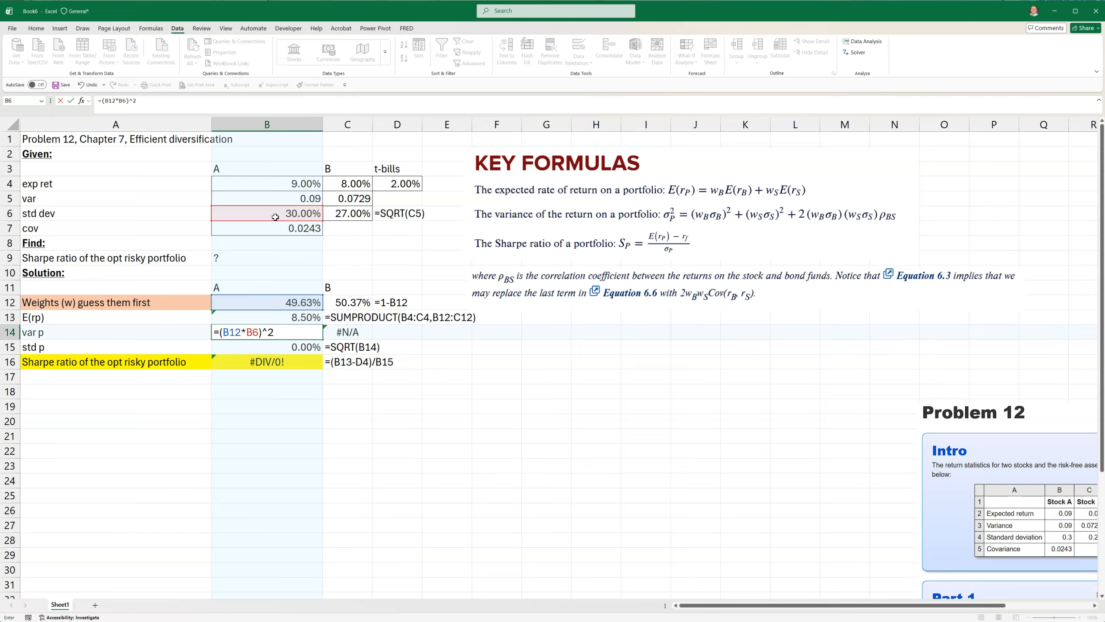
- Add stock B's squared weight and standard deviation term, +(C12*C6)^2, to the variance formula in B14
{"action": "left_click", "coordinate": [348, 304]}
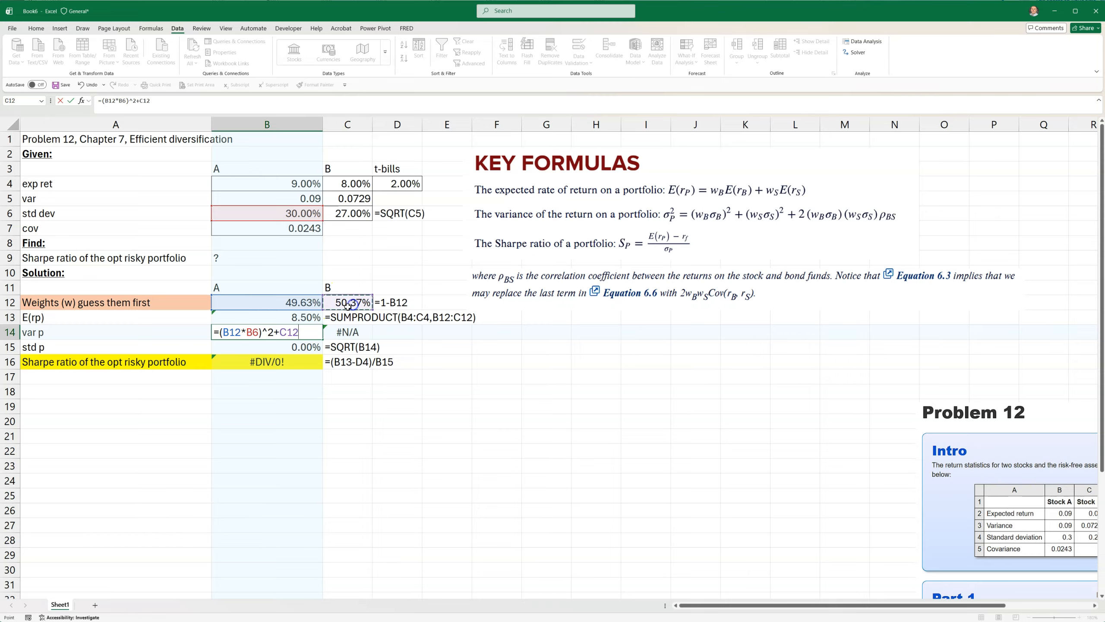
{"action": "key", "text": "BackSpace"}
{"action": "key", "text": "BackSpace"}
{"action": "key", "text": "BackSpace"}
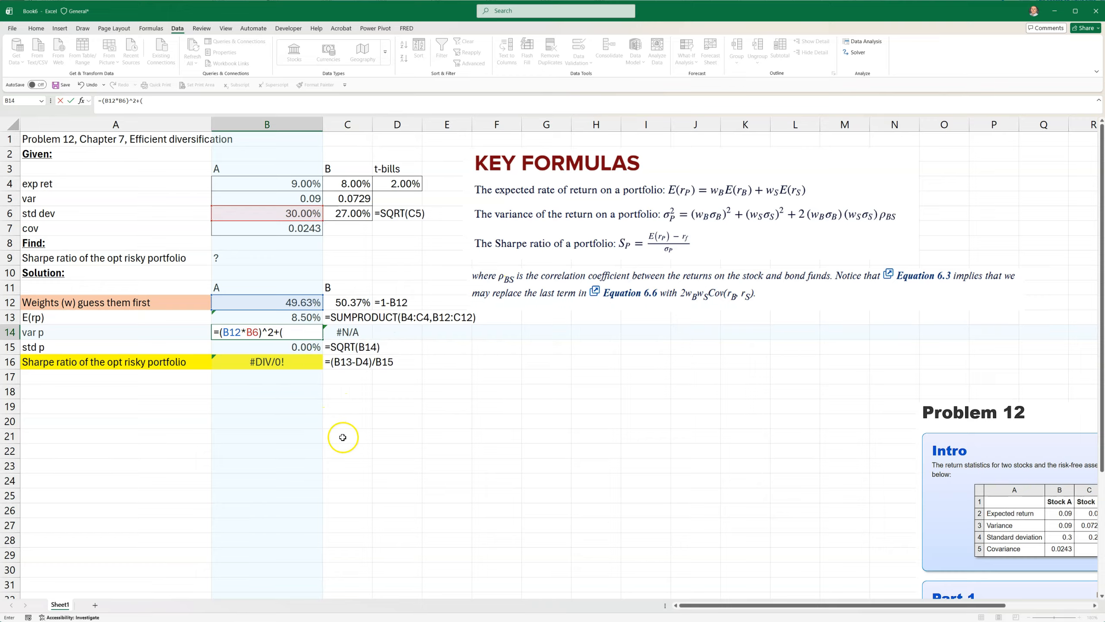
{"action": "left_click", "coordinate": [347, 303]}
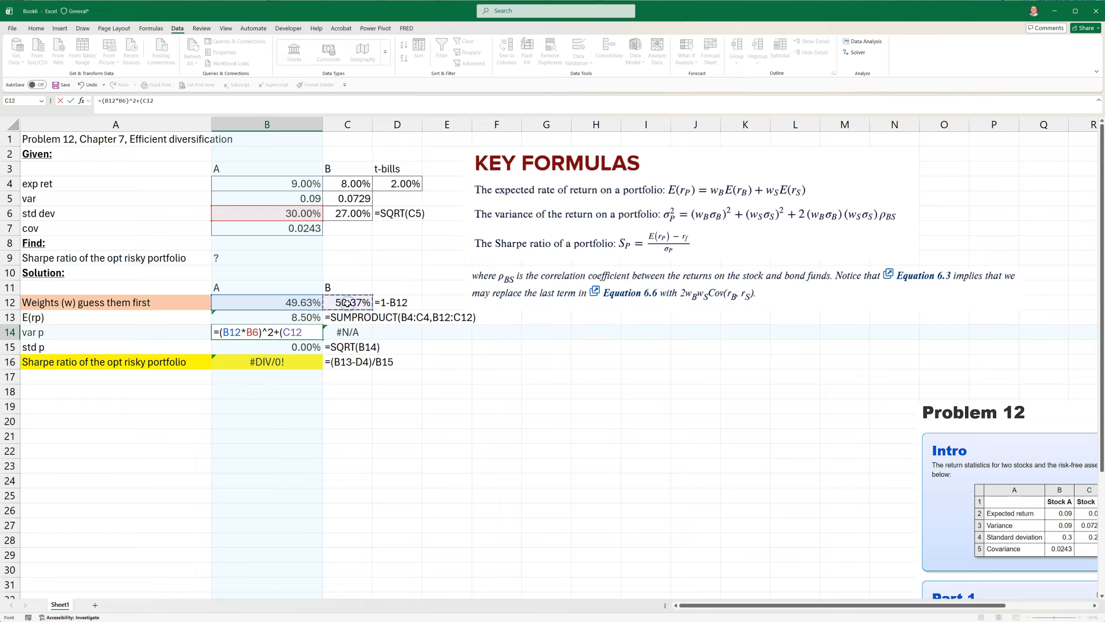
{"action": "type", "text": "*"}
{"action": "left_click", "coordinate": [348, 211]}
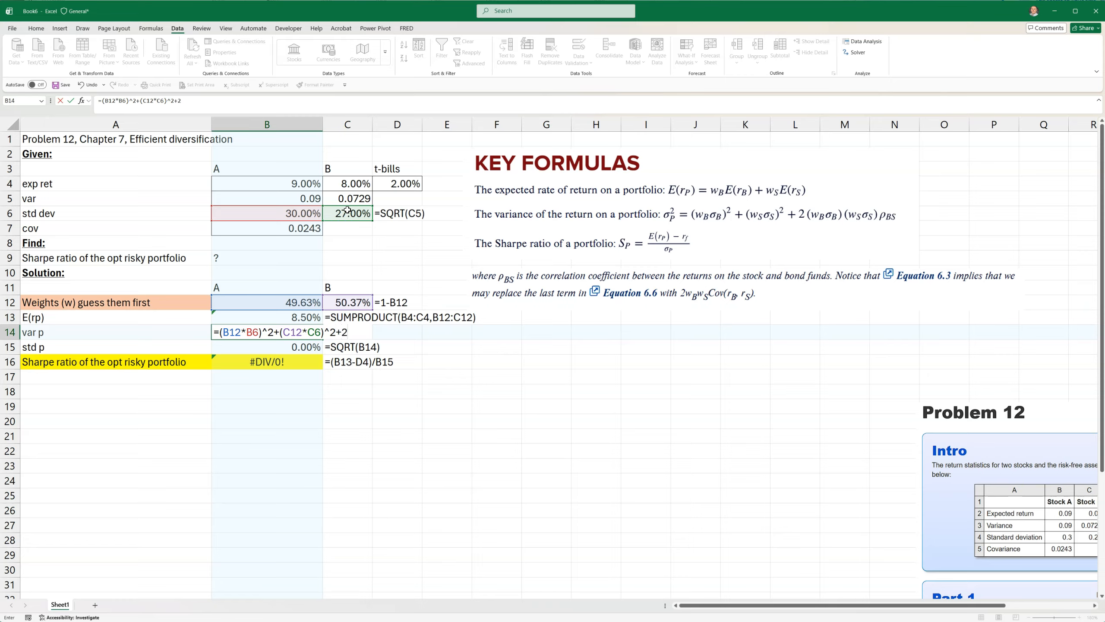
- Complete the variance formula in B14 with the covariance term, +2*B12*C12*B7
{"action": "type", "text": "*"}
{"action": "left_click", "coordinate": [290, 213]}
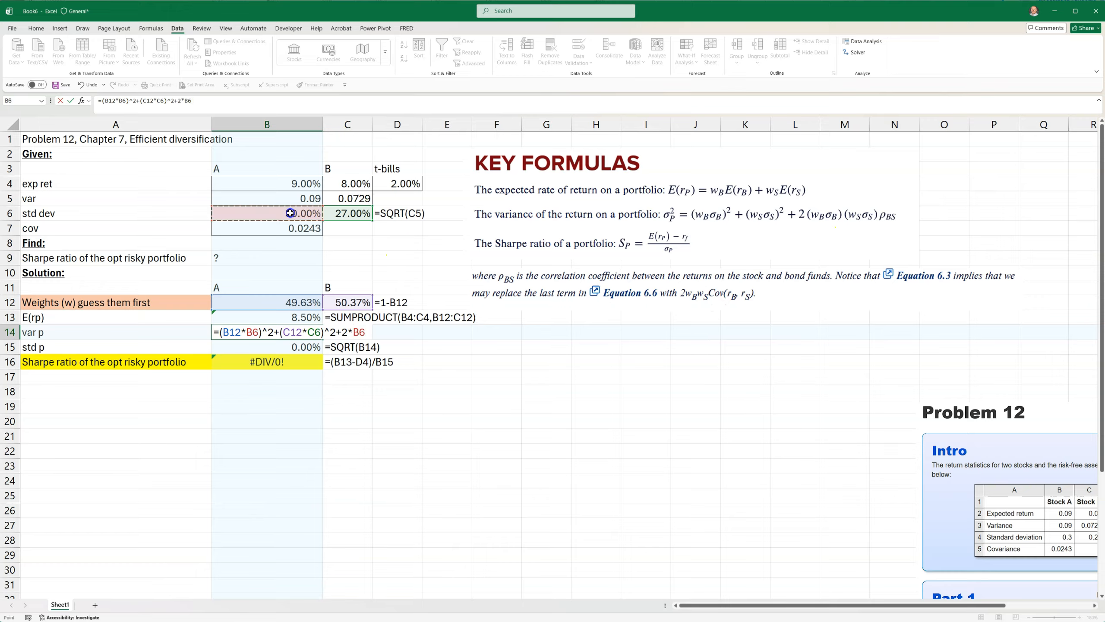
{"action": "left_click", "coordinate": [274, 305]}
{"action": "type", "text": "*"}
{"action": "left_click", "coordinate": [346, 309]}
{"action": "type", "text": "*"}
{"action": "left_click", "coordinate": [306, 229]}
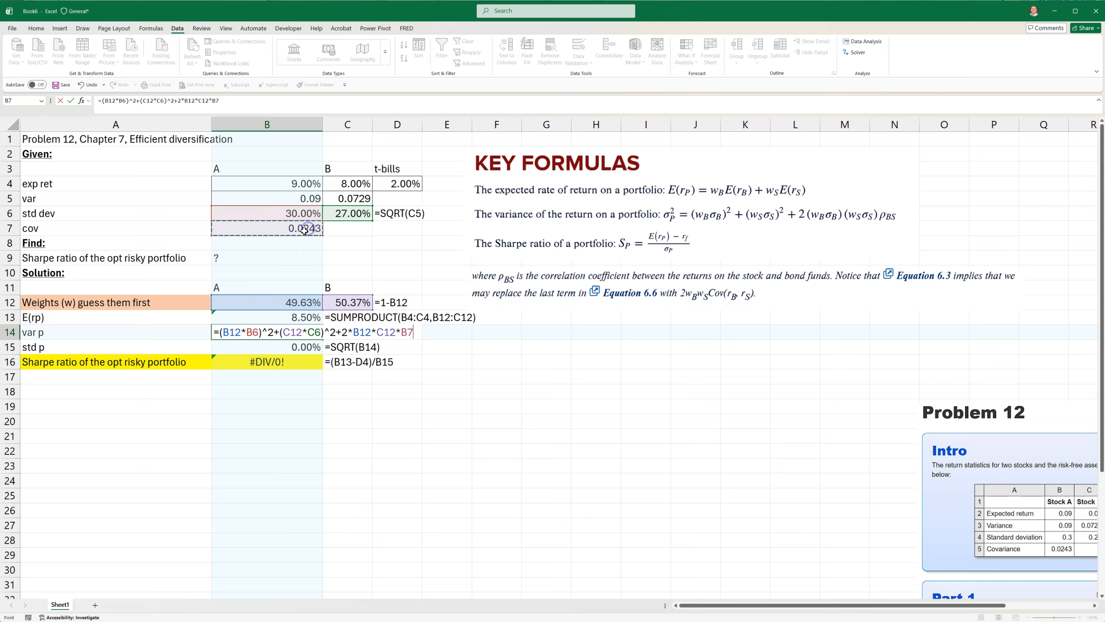
{"action": "key", "text": "Return"}
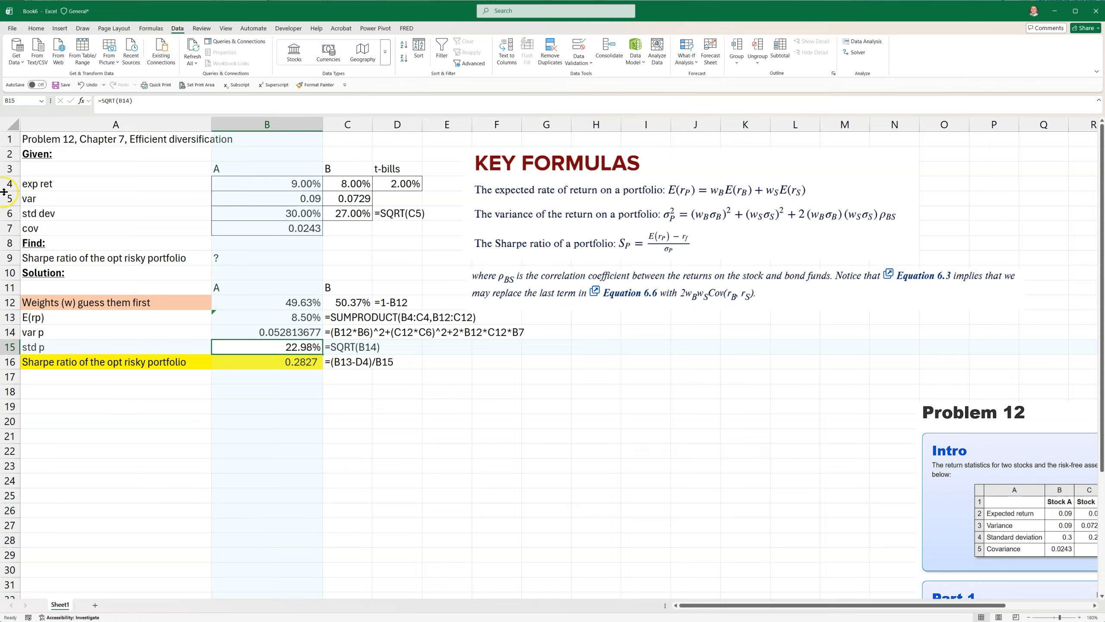
- Set the guessed weight of stock A in B12 to 25%
{"action": "left_click", "coordinate": [288, 303]}
{"action": "type", "text": "25"}
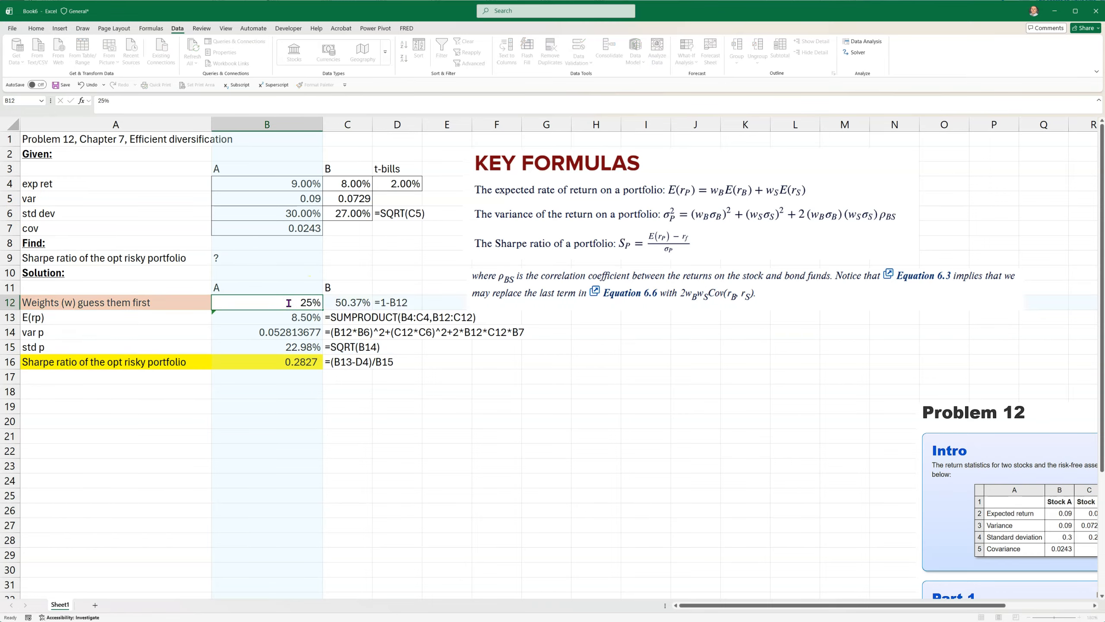
{"action": "key", "text": "Return"}
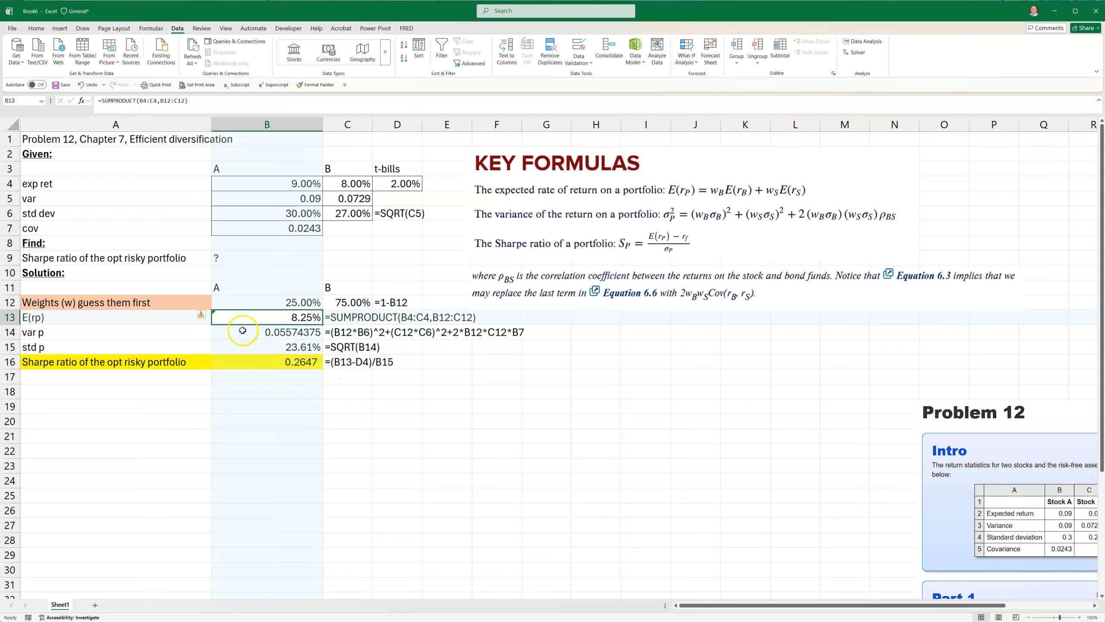
- Review the cell ranges in the expected return formula in B13 and the reason for its error flag
{"action": "double_click", "coordinate": [238, 316]}
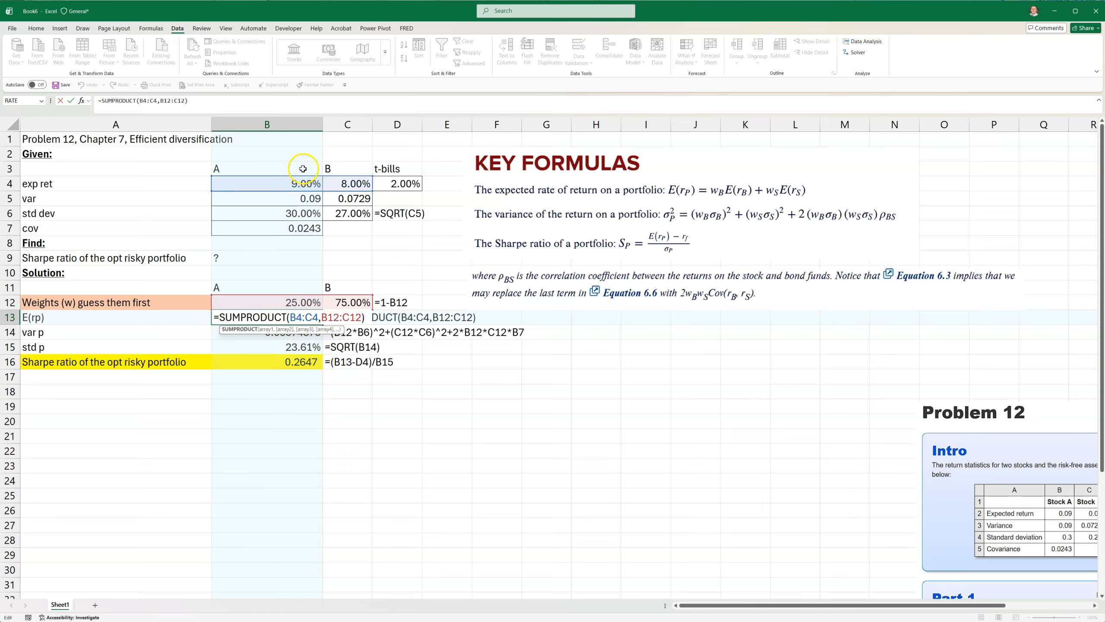
{"action": "key", "text": "Escape"}
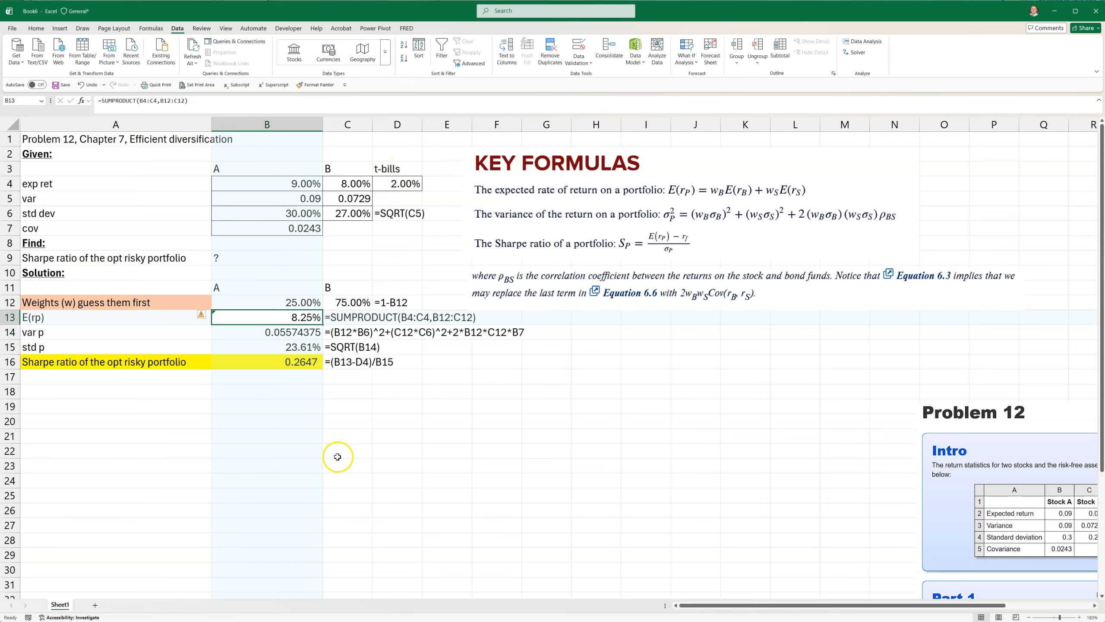
{"action": "left_click", "coordinate": [203, 317]}
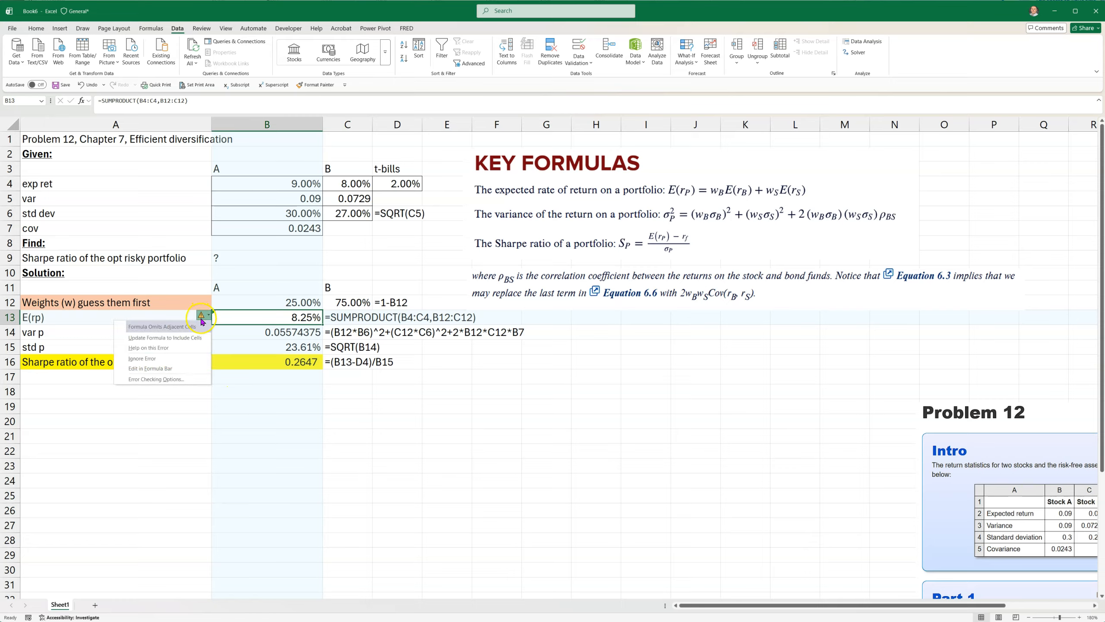
{"action": "left_click", "coordinate": [292, 430]}
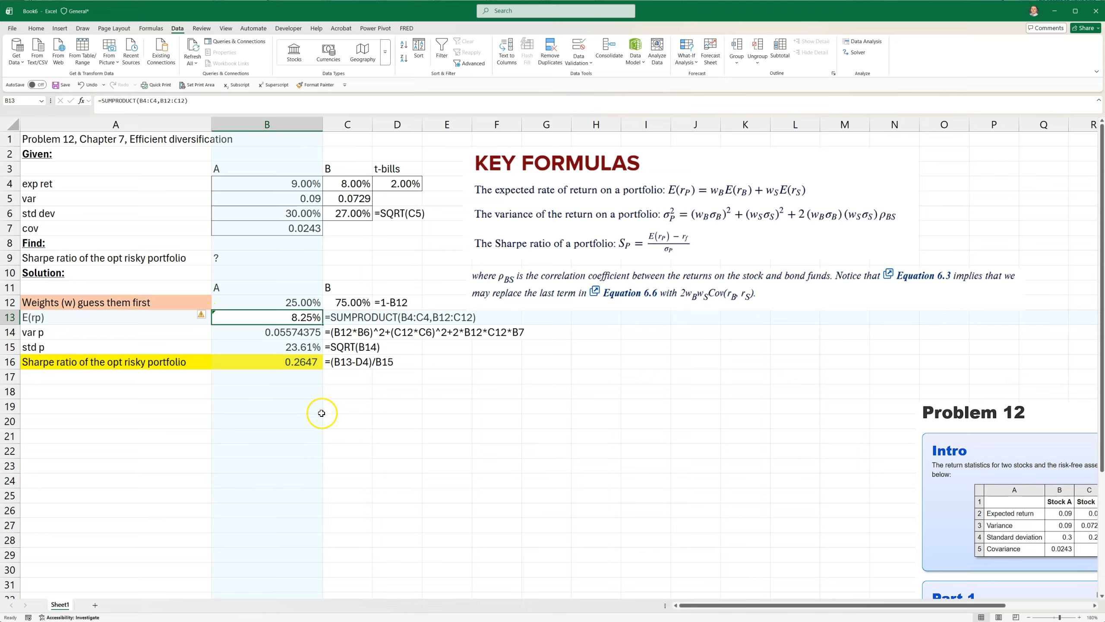
- Rerun Solver with the existing settings, keep its solution and select the optimised weights in B12:C12
{"action": "left_click", "coordinate": [857, 53]}
{"action": "left_click", "coordinate": [603, 497]}
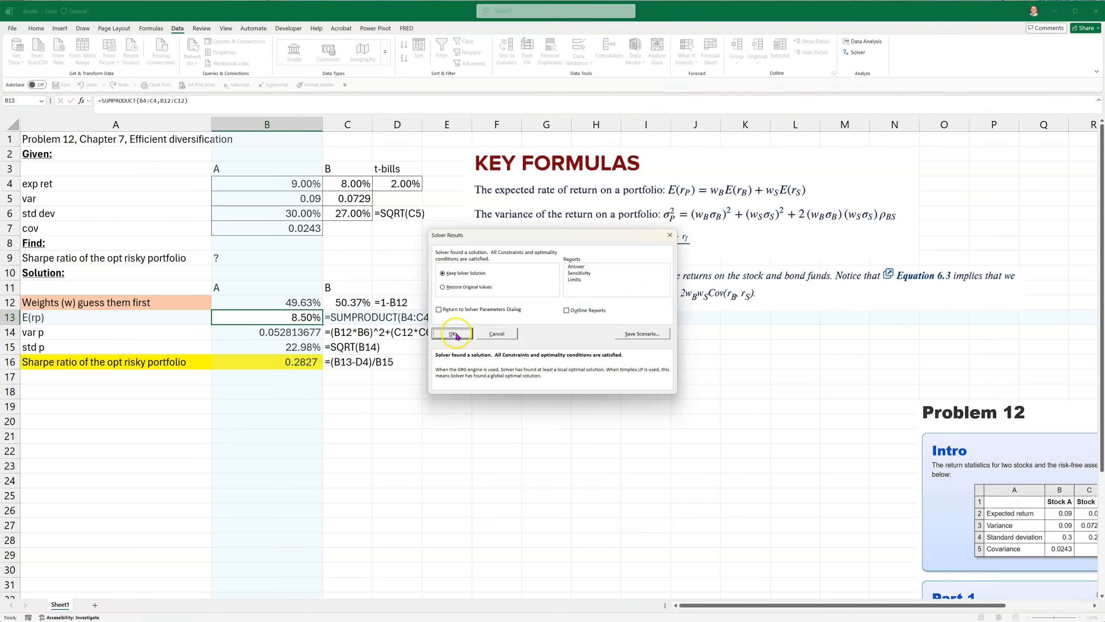
{"action": "left_click", "coordinate": [452, 334]}
{"action": "left_click_drag", "start_coordinate": [285, 302], "coordinate": [352, 299]}
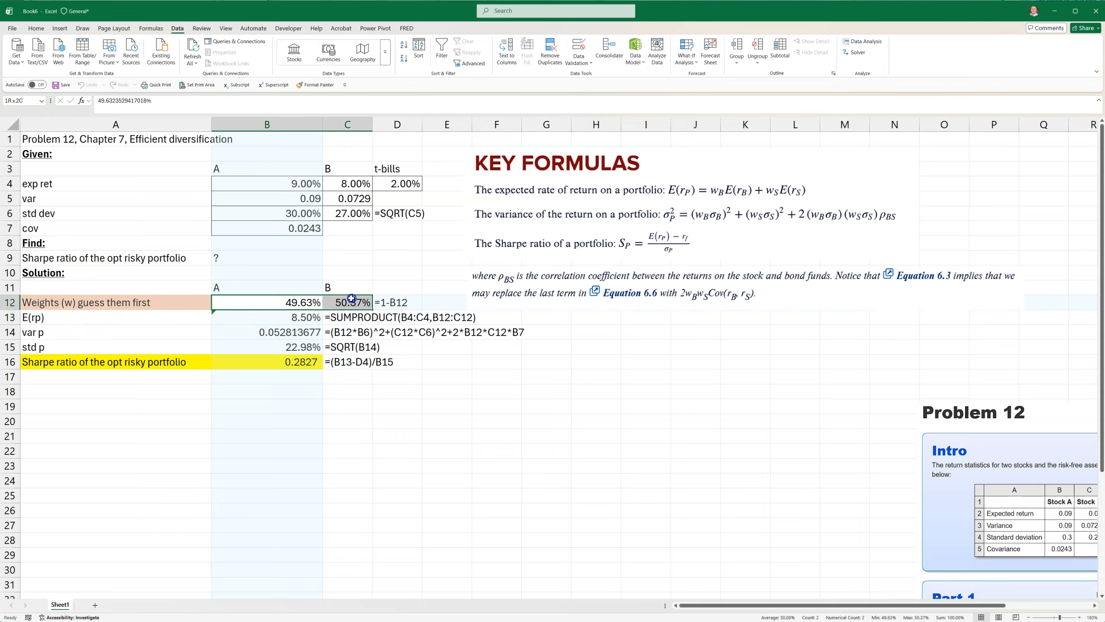
- Copy the Sharpe ratio from B16, switch to the Accepi page and submit 0.2827 as a new attempt for Part 1
{"action": "left_click", "coordinate": [295, 362]}
{"action": "right_click", "coordinate": [298, 364]}
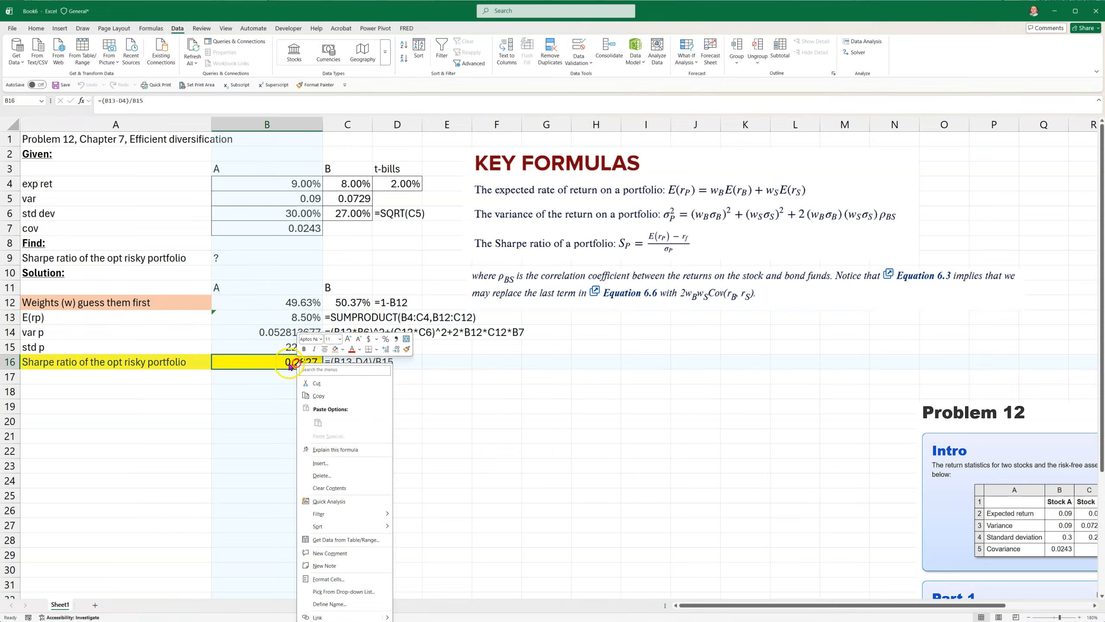
{"action": "left_click", "coordinate": [327, 396]}
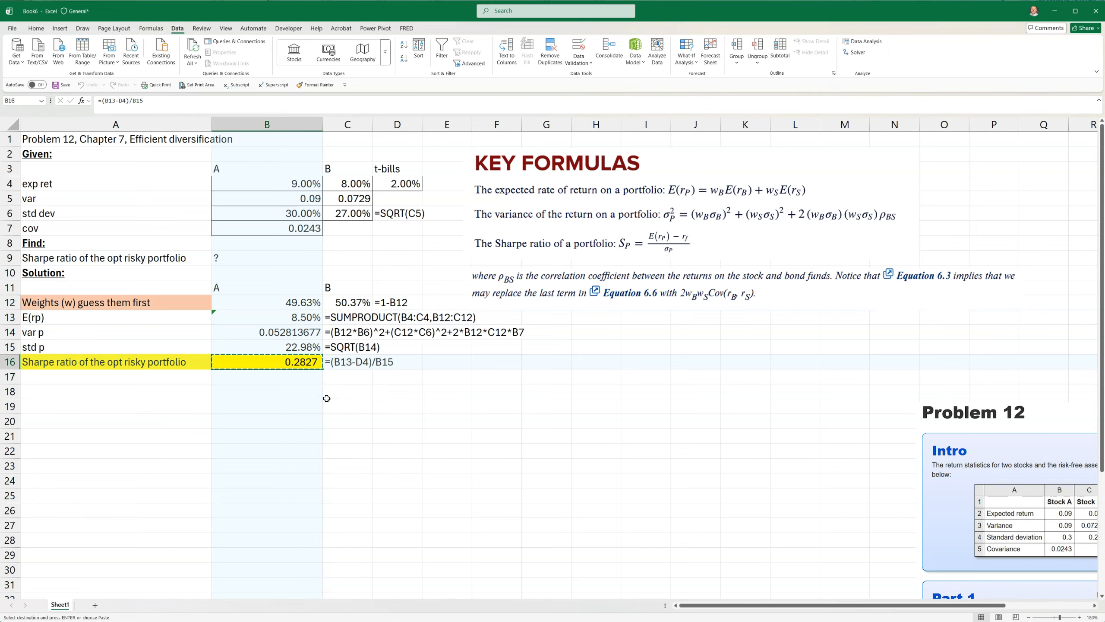
{"action": "key", "text": "alt+Tab"}
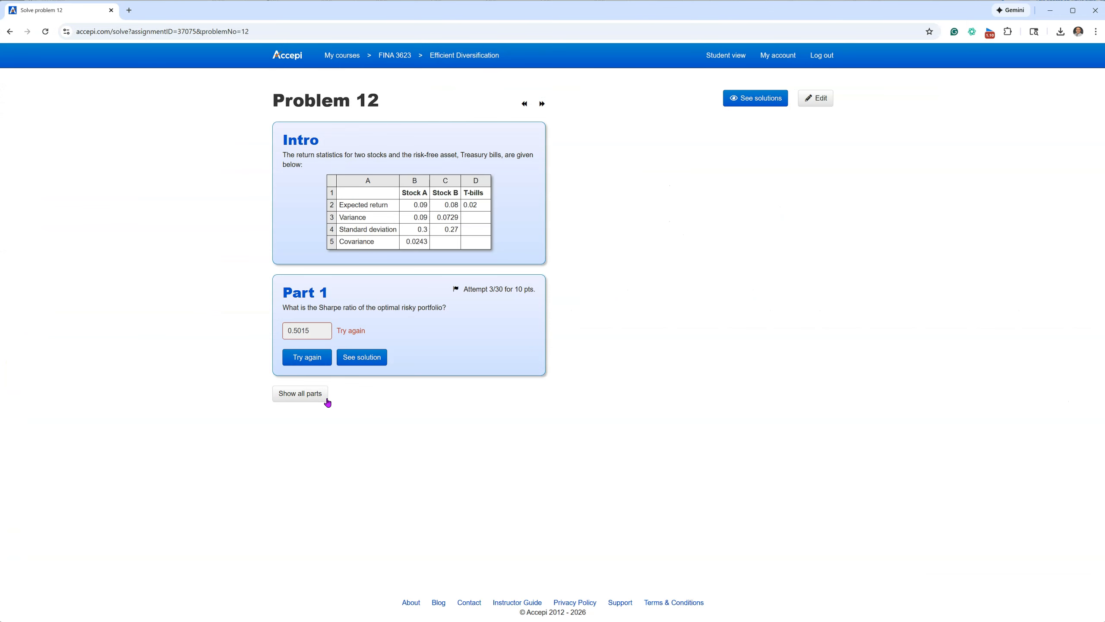
{"action": "left_click", "coordinate": [290, 352]}
{"action": "left_click", "coordinate": [307, 357]}
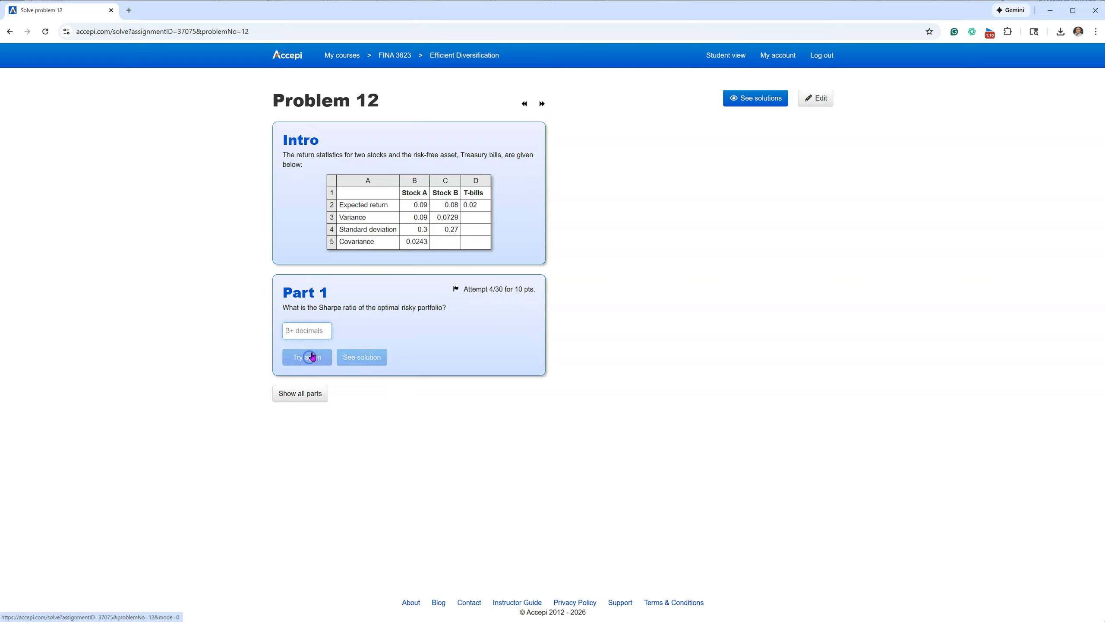
{"action": "key", "text": "ctrl+v"}
{"action": "left_click", "coordinate": [303, 365]}
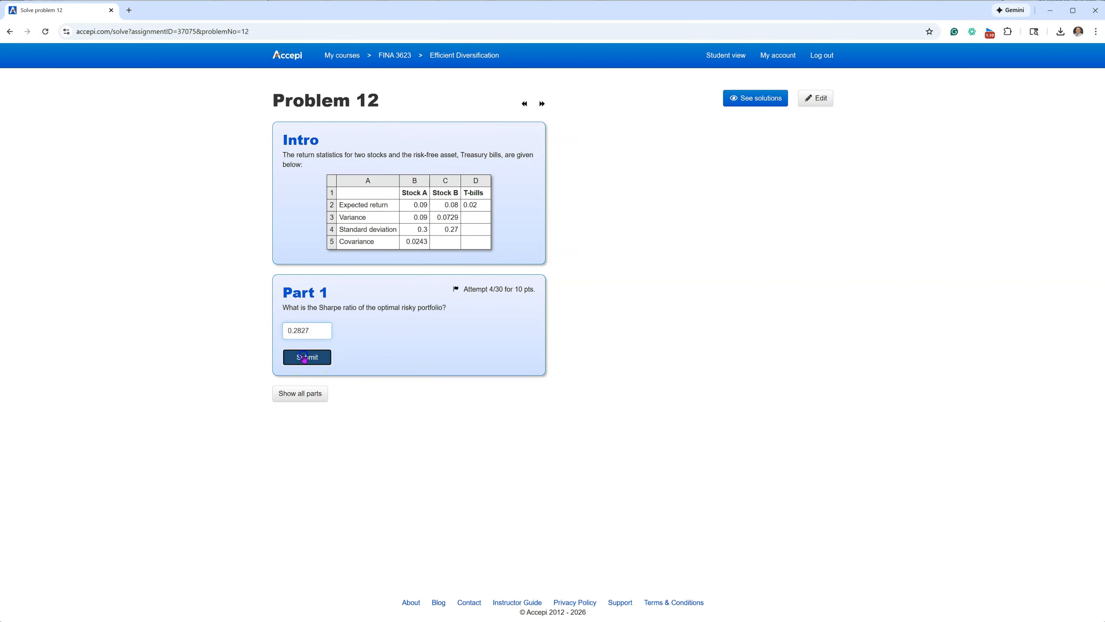
- Capture a screenshot of the Part 1 answer with its Solver solution and paste it into the Excel worksheet
{"action": "scroll", "coordinate": [470, 396], "scroll_direction": "down", "scroll_amount": 3}
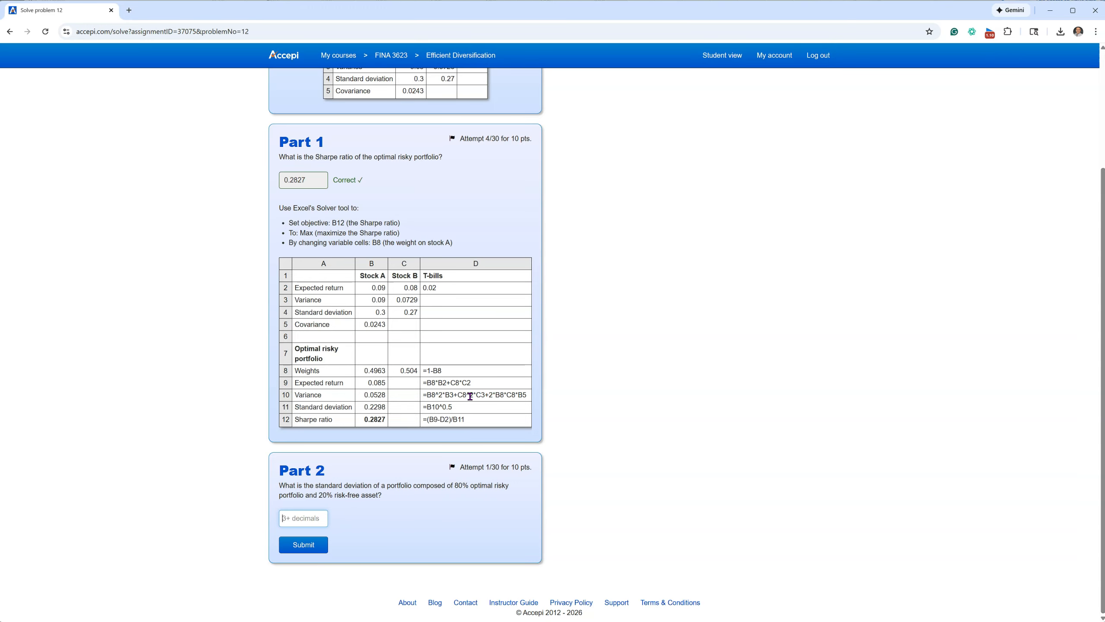
{"action": "key", "text": "super+shift+s"}
{"action": "left_click_drag", "start_coordinate": [256, 120], "coordinate": [547, 447]}
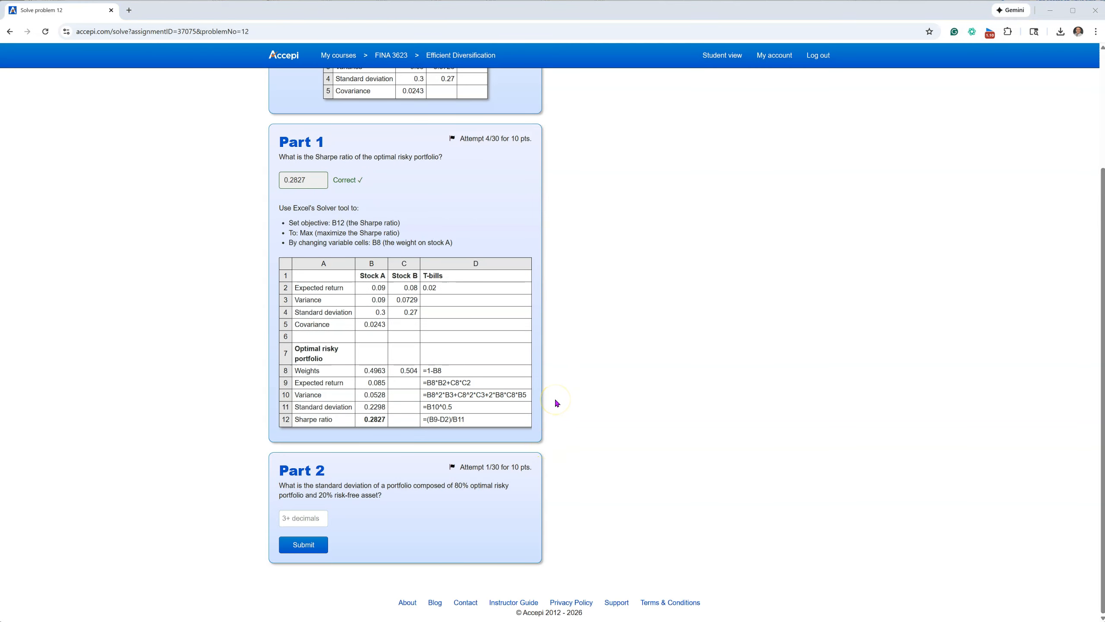
{"action": "key", "text": "alt+Tab"}
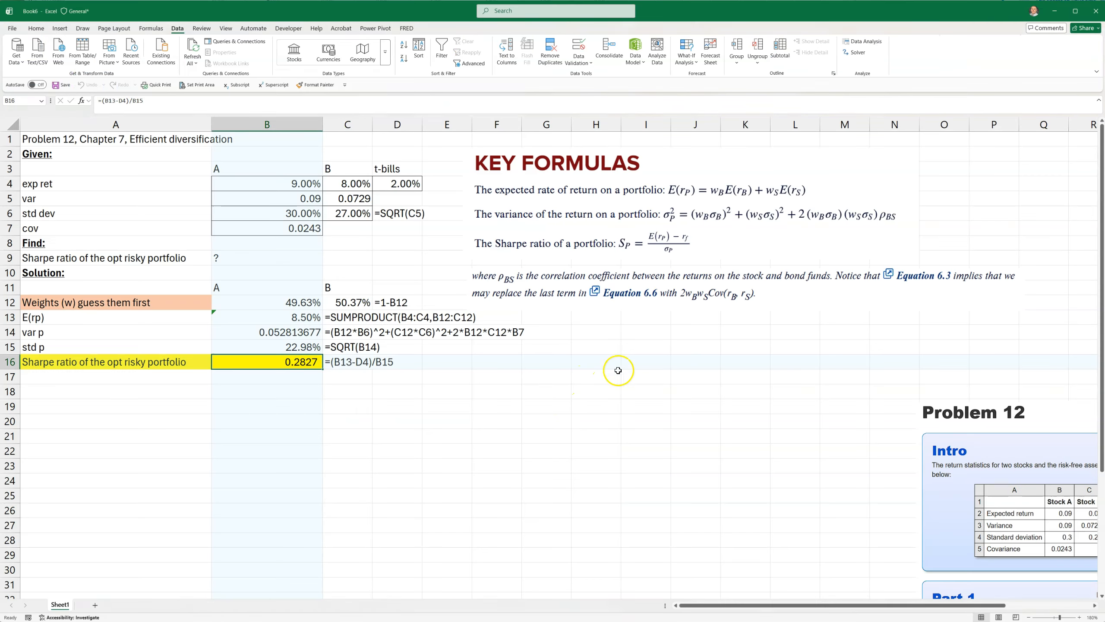
{"action": "left_click", "coordinate": [462, 403]}
{"action": "key", "text": "ctrl+v"}
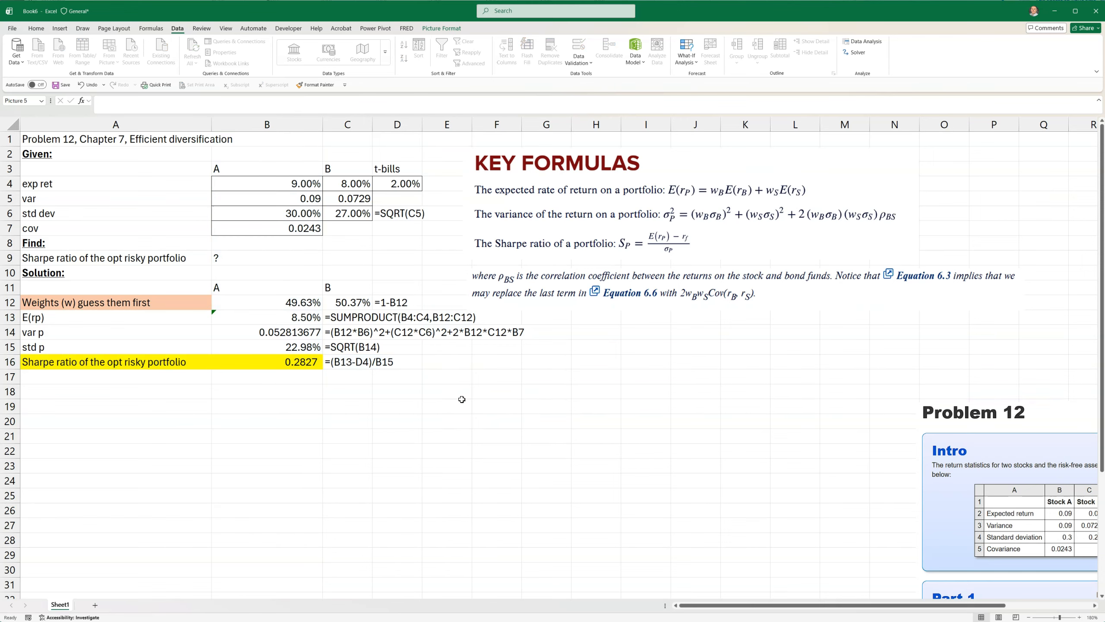
- Shrink the pasted Part 1 picture and arrange it side by side with the Problem 12 picture below the key formulas
{"action": "left_click_drag", "start_coordinate": [422, 399], "coordinate": [472, 215]}
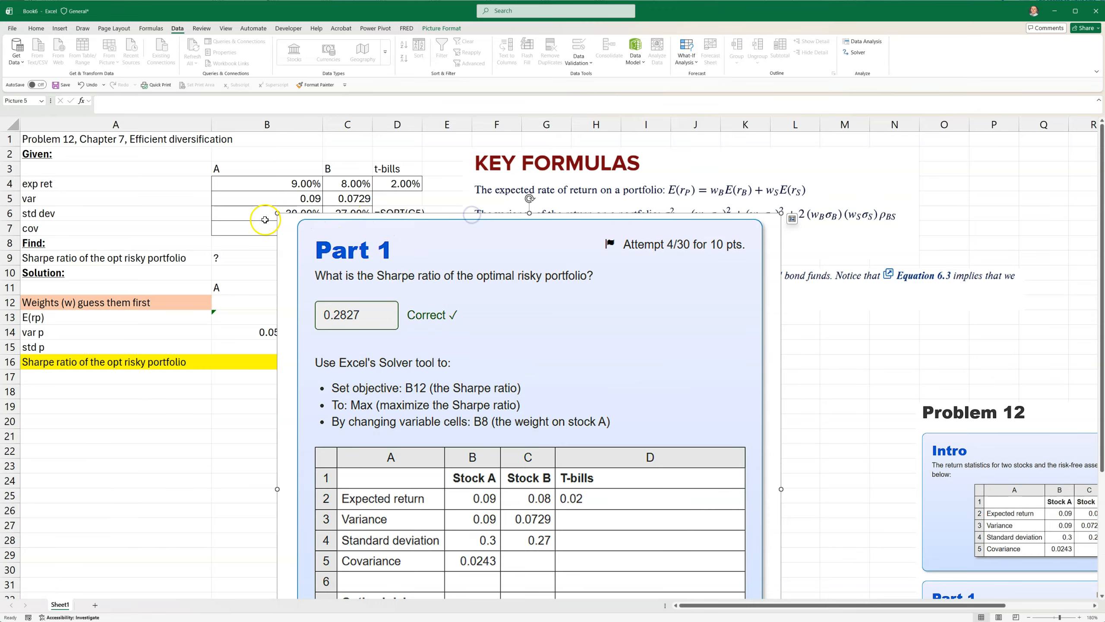
{"action": "left_click_drag", "start_coordinate": [277, 213], "coordinate": [680, 339]}
{"action": "left_click_drag", "start_coordinate": [1018, 413], "coordinate": [900, 324]}
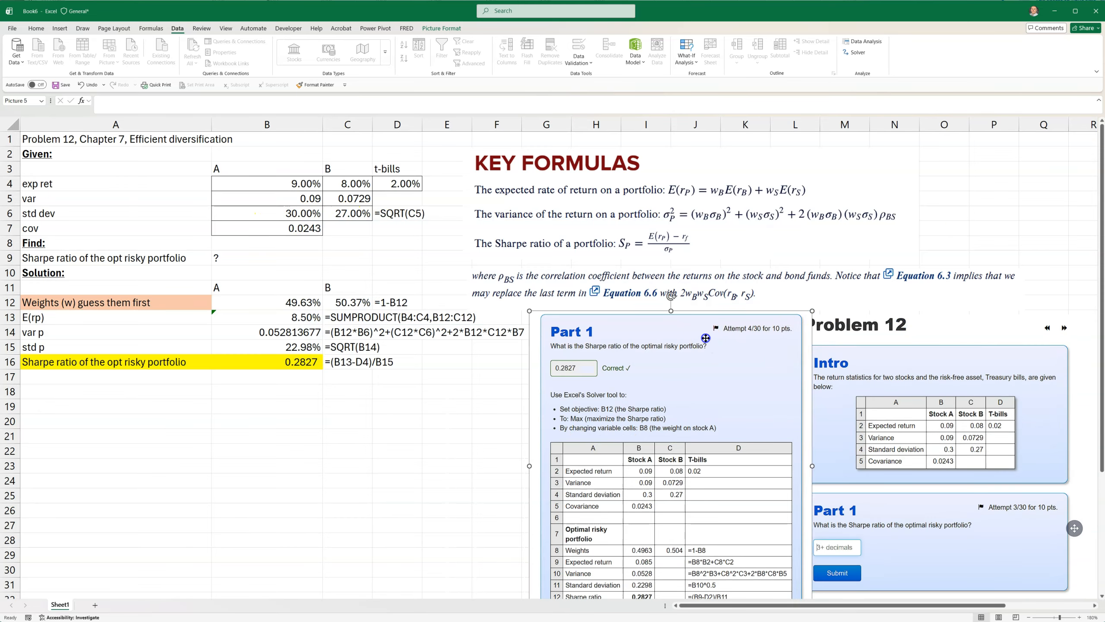
{"action": "left_click_drag", "start_coordinate": [705, 341], "coordinate": [699, 361]}
- Open Solver and capture a screenshot of the Solver Parameters dialog with the objective range $F$9:$G$11
{"action": "left_click", "coordinate": [300, 329]}
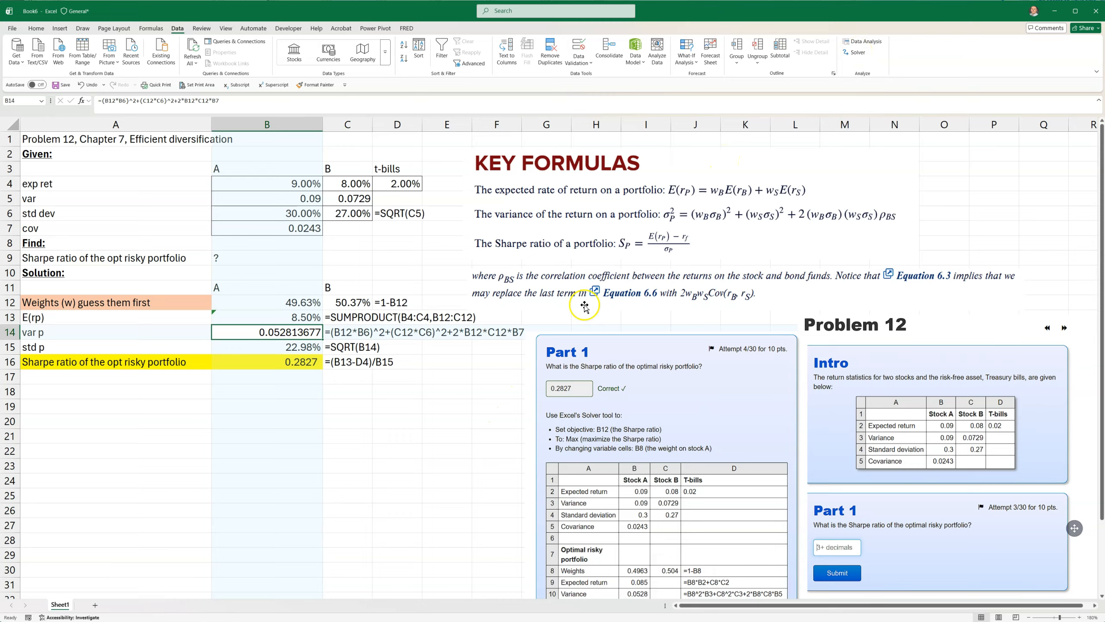
{"action": "left_click", "coordinate": [852, 53]}
{"action": "left_click_drag", "start_coordinate": [523, 263], "coordinate": [495, 283]}
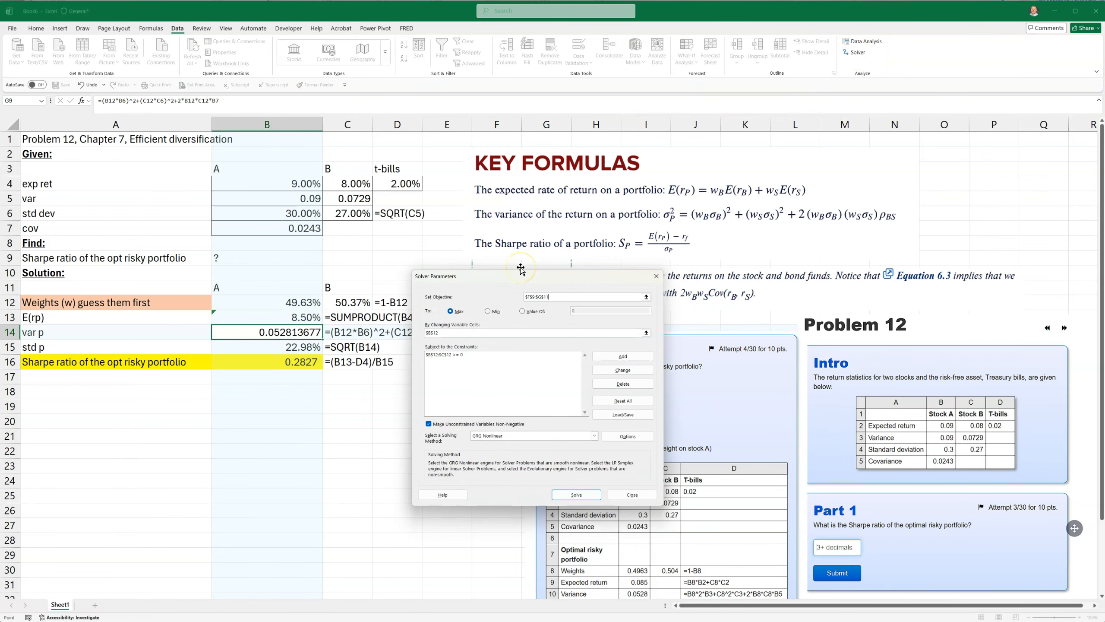
{"action": "key", "text": "super+shift+s"}
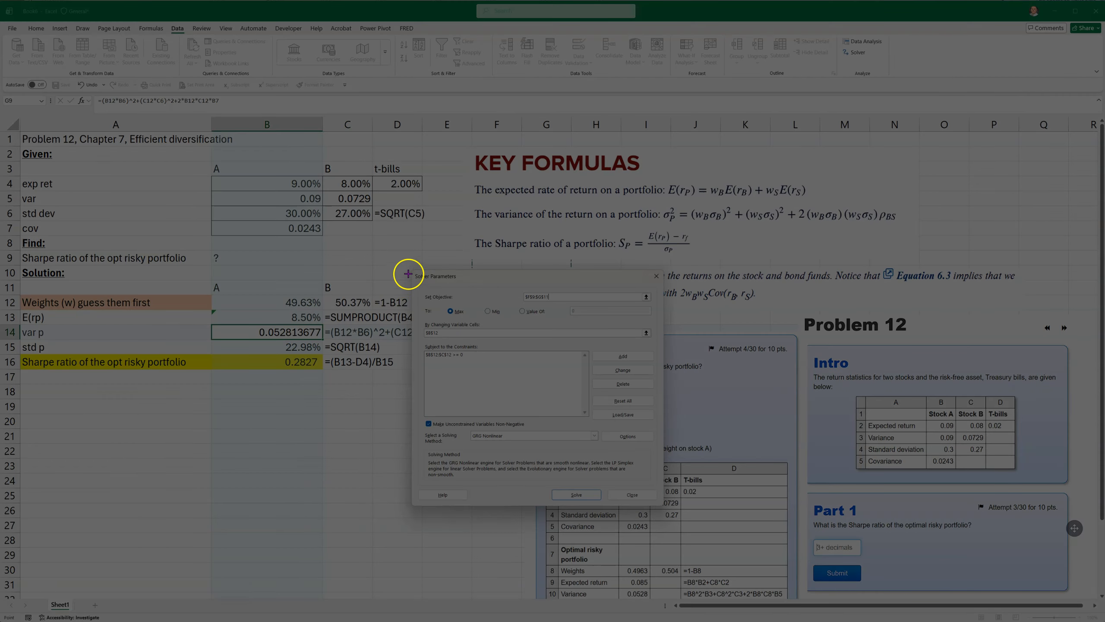
{"action": "left_click_drag", "start_coordinate": [408, 265], "coordinate": [672, 524]}
- Dismiss the objective cell errors, set the Solver objective to B16, rerun Solver and keep its solution
{"action": "left_click", "coordinate": [636, 496]}
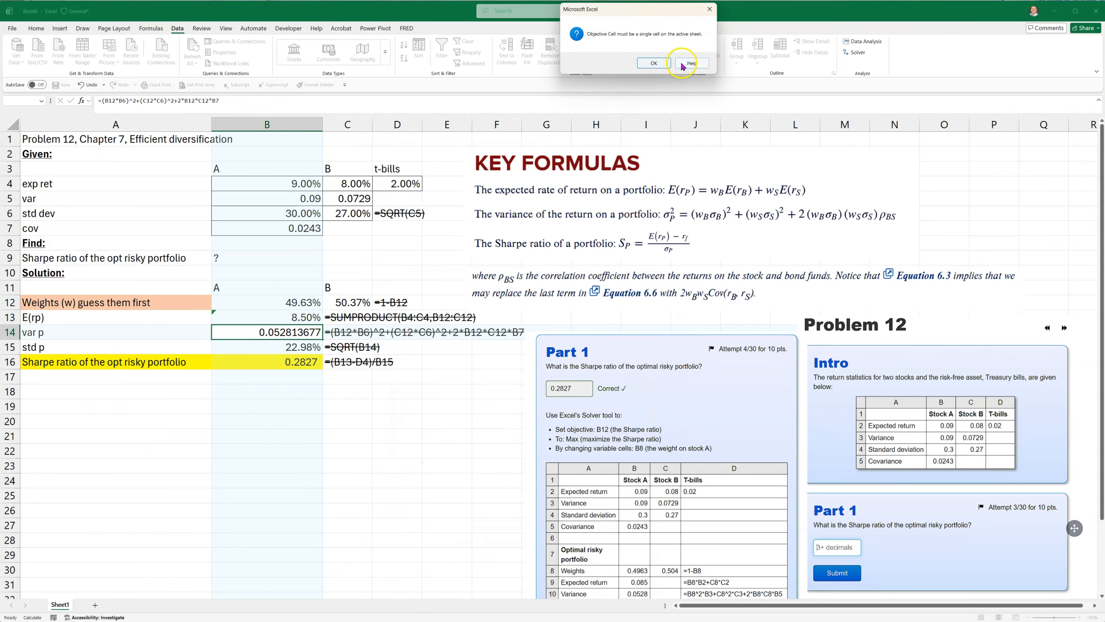
{"action": "left_click", "coordinate": [655, 63]}
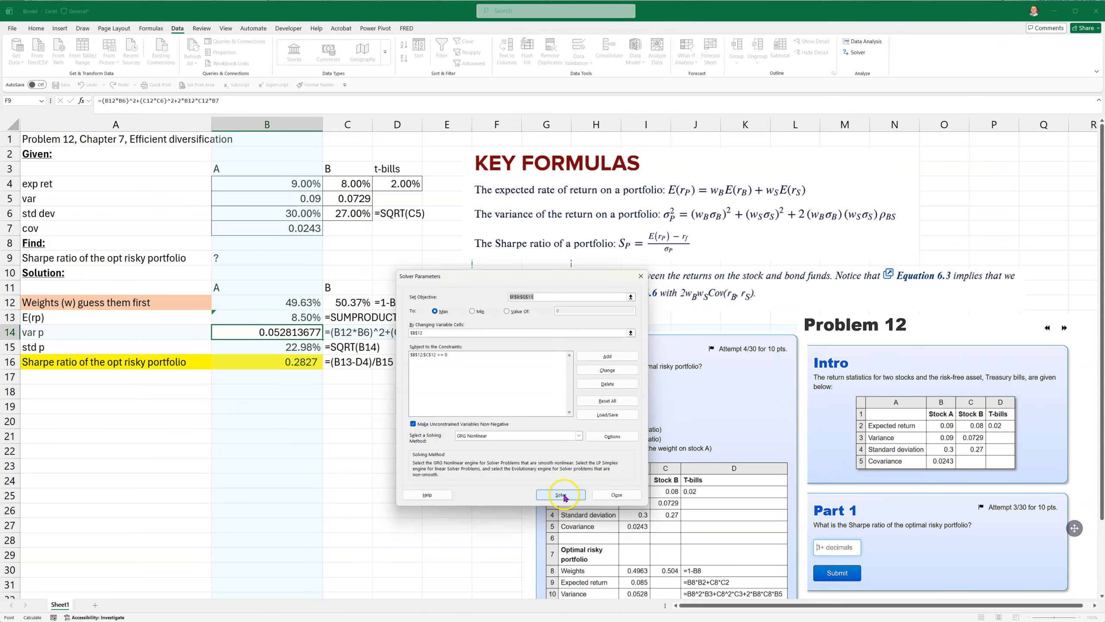
{"action": "left_click", "coordinate": [563, 493]}
{"action": "left_click", "coordinate": [665, 63]}
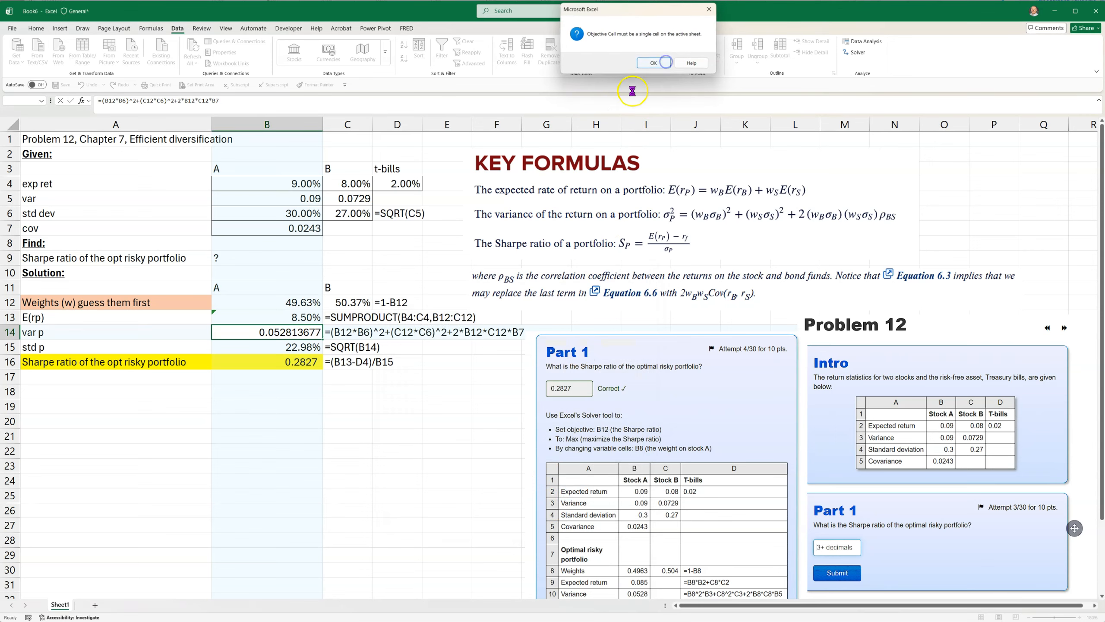
{"action": "left_click", "coordinate": [661, 64]}
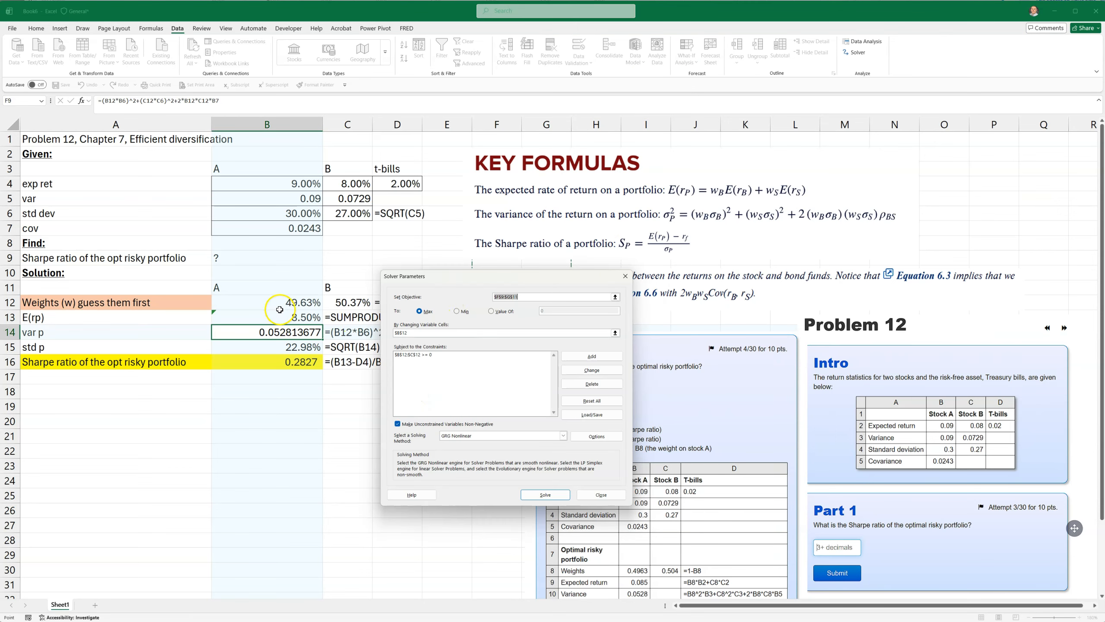
{"action": "left_click", "coordinate": [545, 494]}
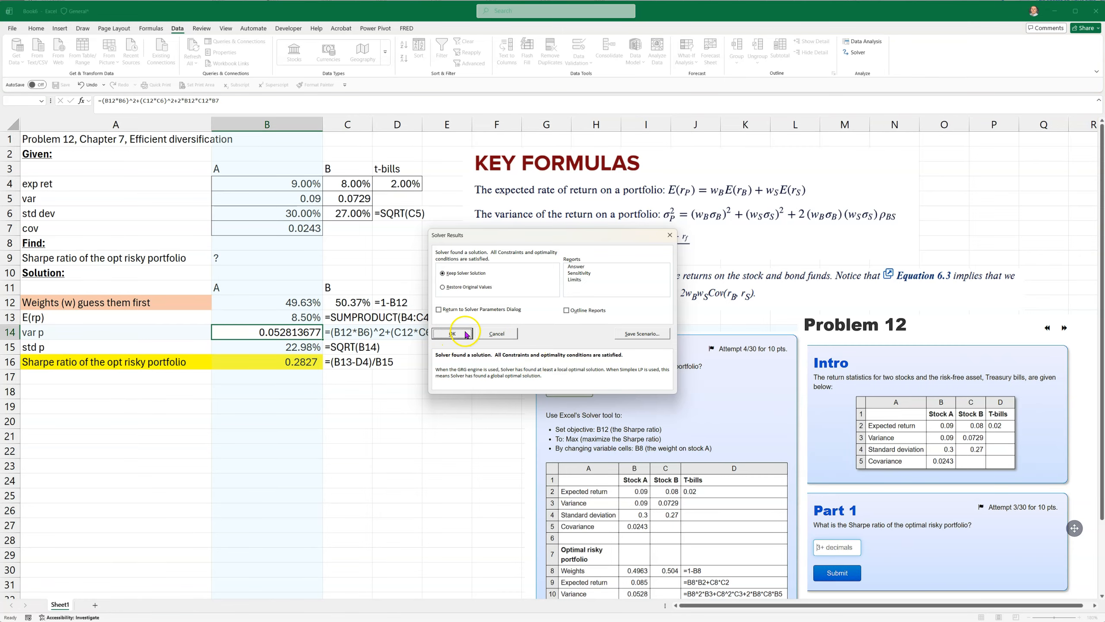
{"action": "left_click", "coordinate": [464, 334]}
- Paste the captured Solver dialog picture at B18 and undo the paste
{"action": "left_click", "coordinate": [263, 391]}
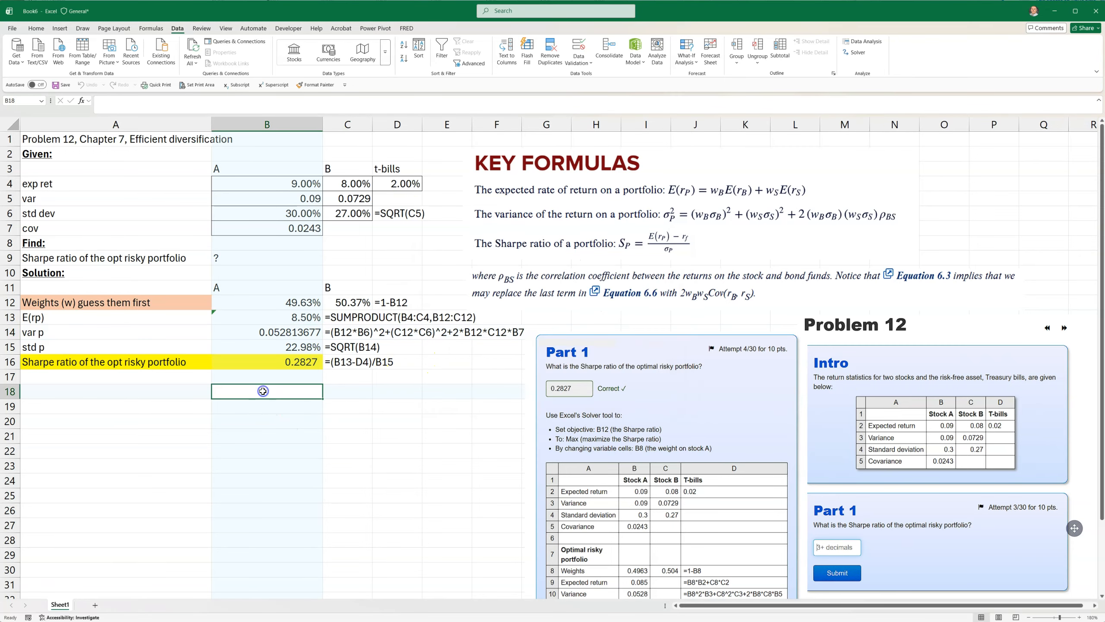
{"action": "key", "text": "ctrl+v"}
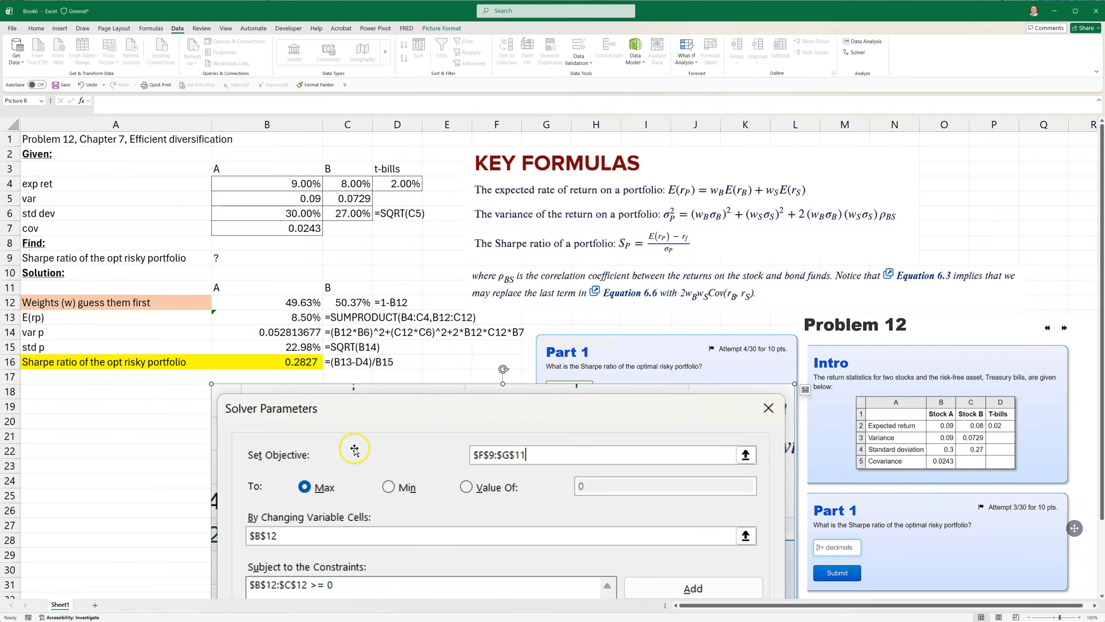
{"action": "key", "text": "ctrl+z"}
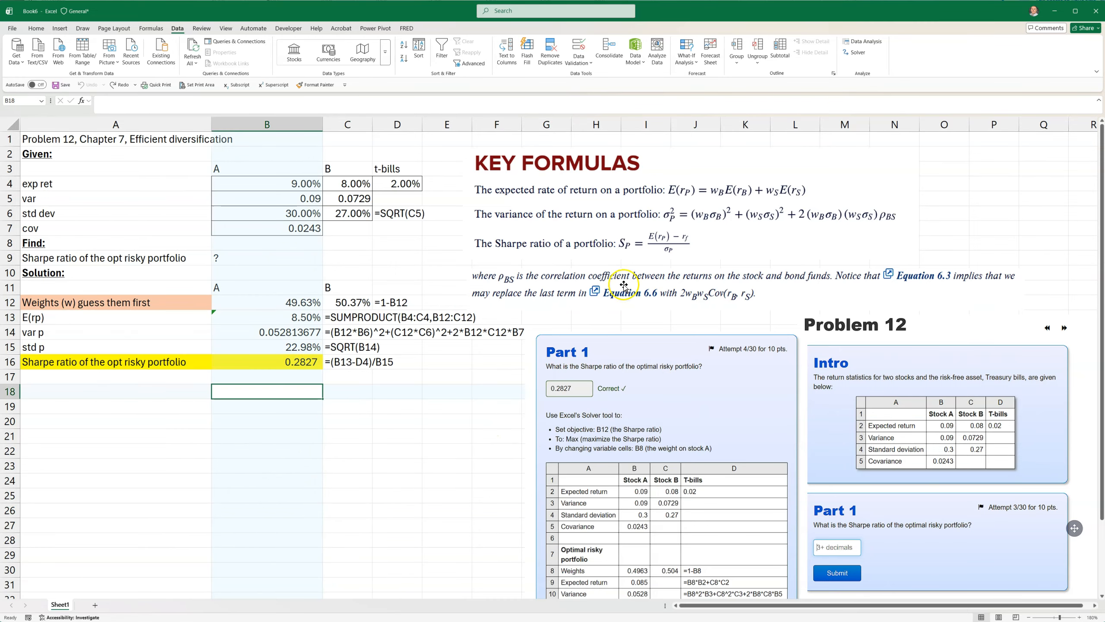
- Capture the Solver Parameters dialog with objective $B$16, close Solver and paste the picture at B18
{"action": "left_click", "coordinate": [856, 52]}
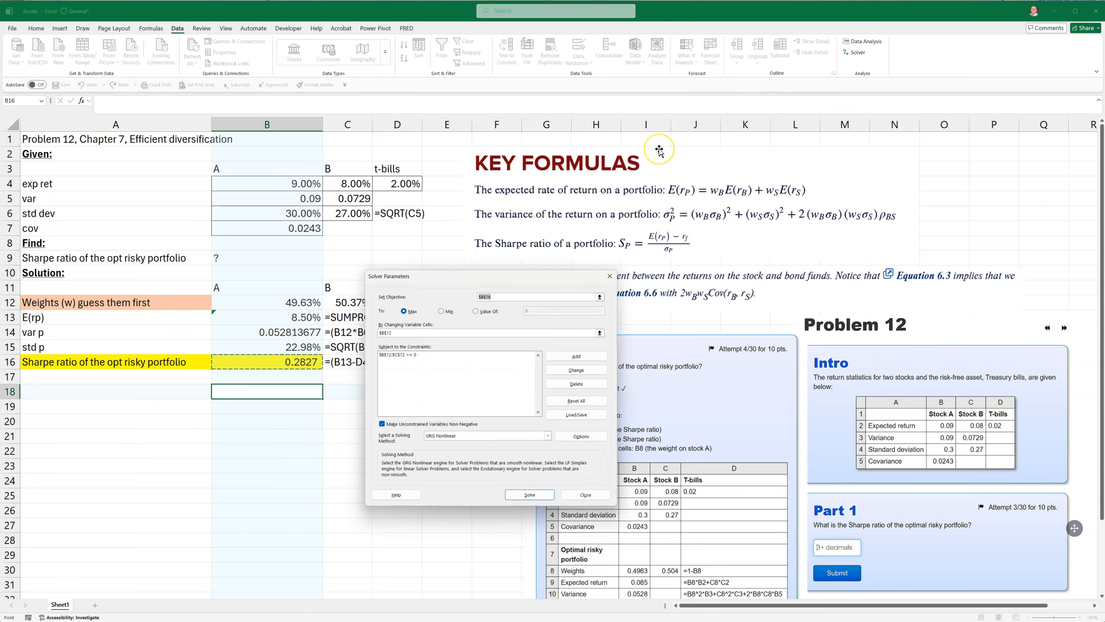
{"action": "key", "text": "super+shift+s"}
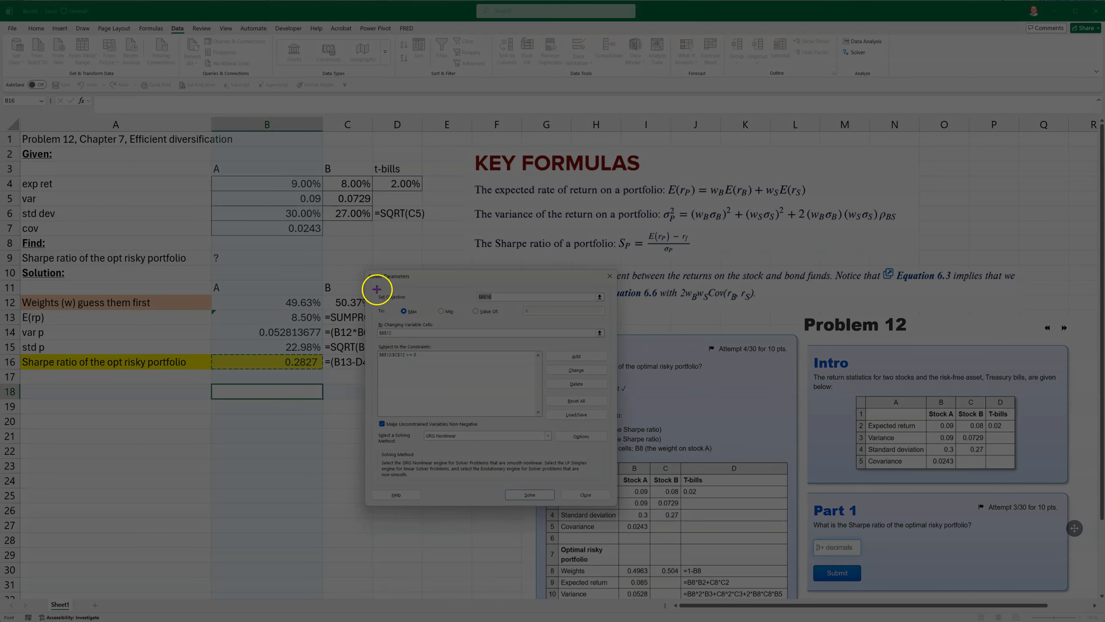
{"action": "left_click_drag", "start_coordinate": [362, 267], "coordinate": [626, 523]}
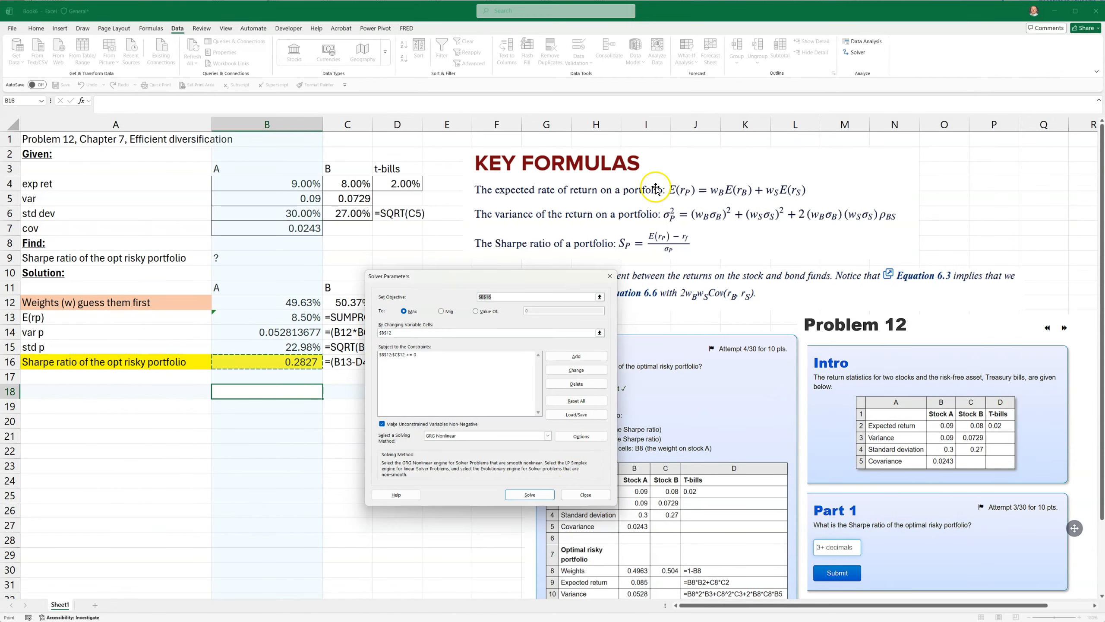
{"action": "left_click", "coordinate": [586, 495]}
{"action": "key", "text": "ctrl+v"}
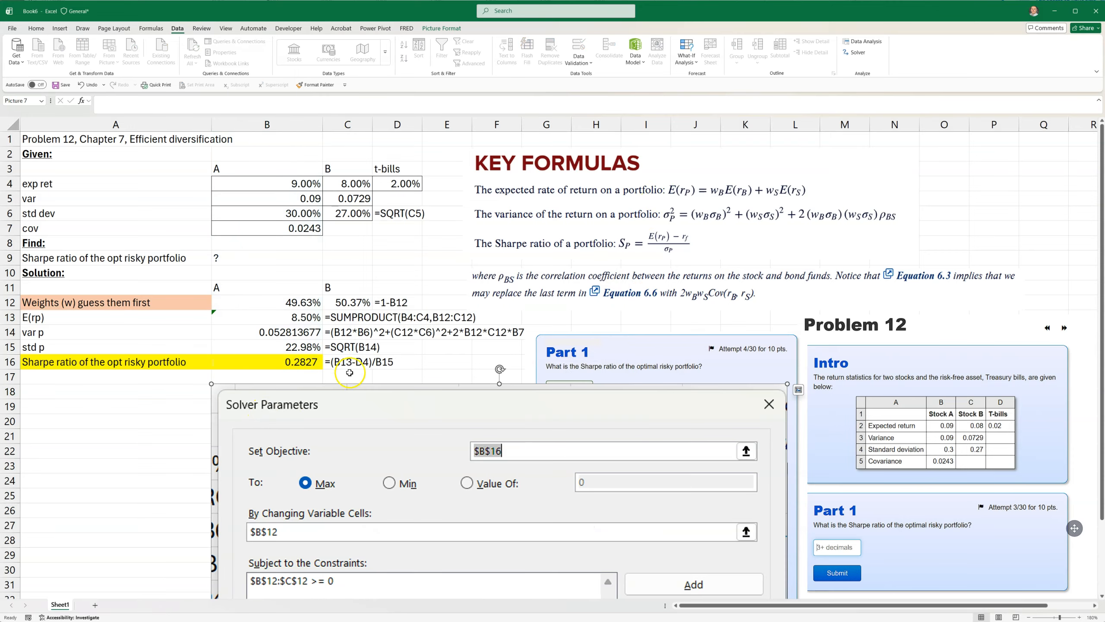
- Shrink the Solver Parameters picture and place it below the Sharpe ratio row, beside the Part 1 picture
{"action": "left_click_drag", "start_coordinate": [212, 385], "coordinate": [566, 554]}
{"action": "left_click_drag", "start_coordinate": [522, 562], "coordinate": [322, 176]}
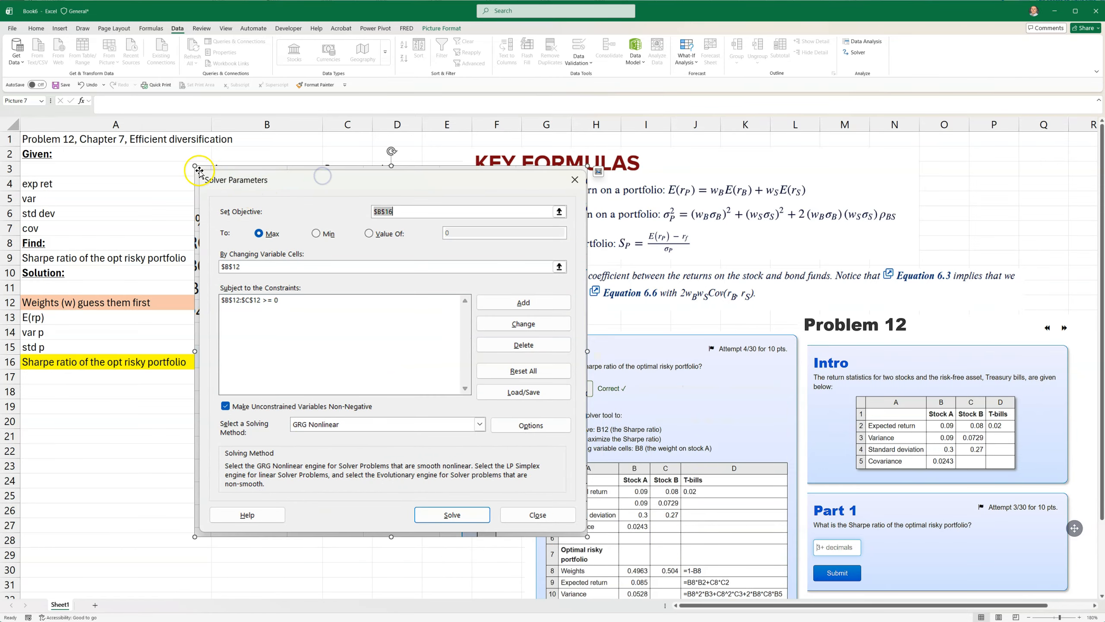
{"action": "left_click_drag", "start_coordinate": [194, 165], "coordinate": [345, 397]}
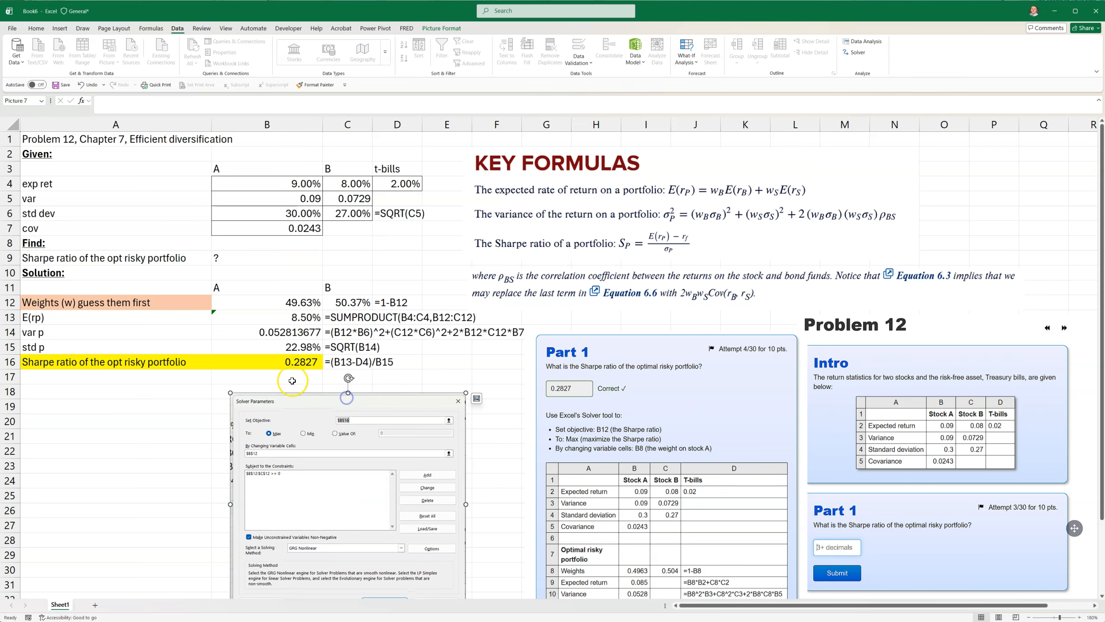
- Enter the note "used solver" in B17 above the Solver picture
{"action": "left_click", "coordinate": [279, 373]}
{"action": "type", "text": "used"}
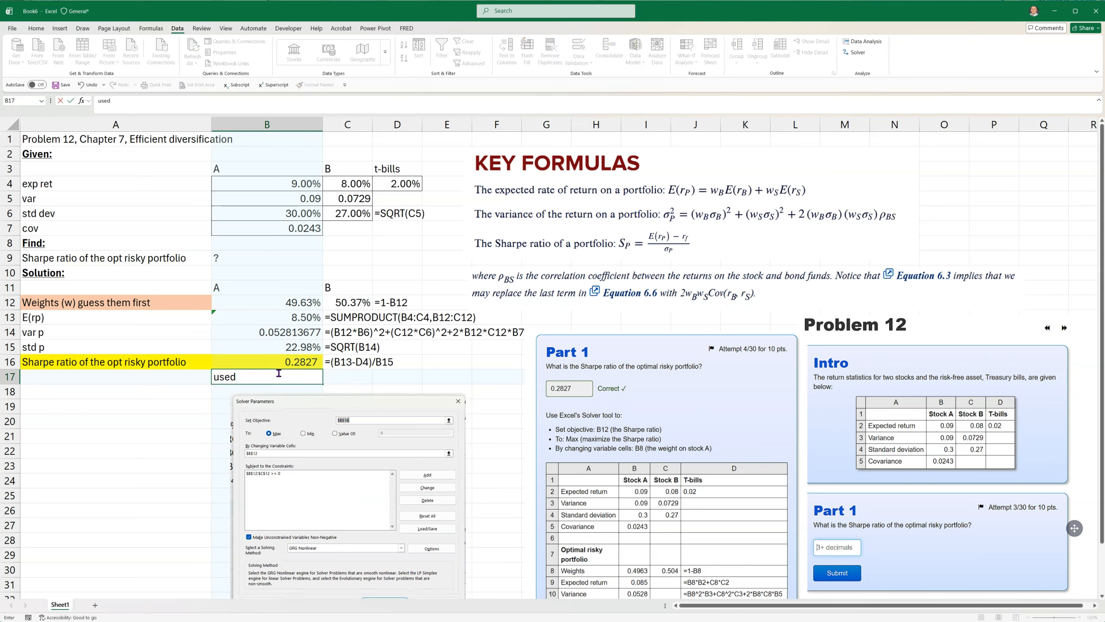
{"action": "type", "text": " solver"}
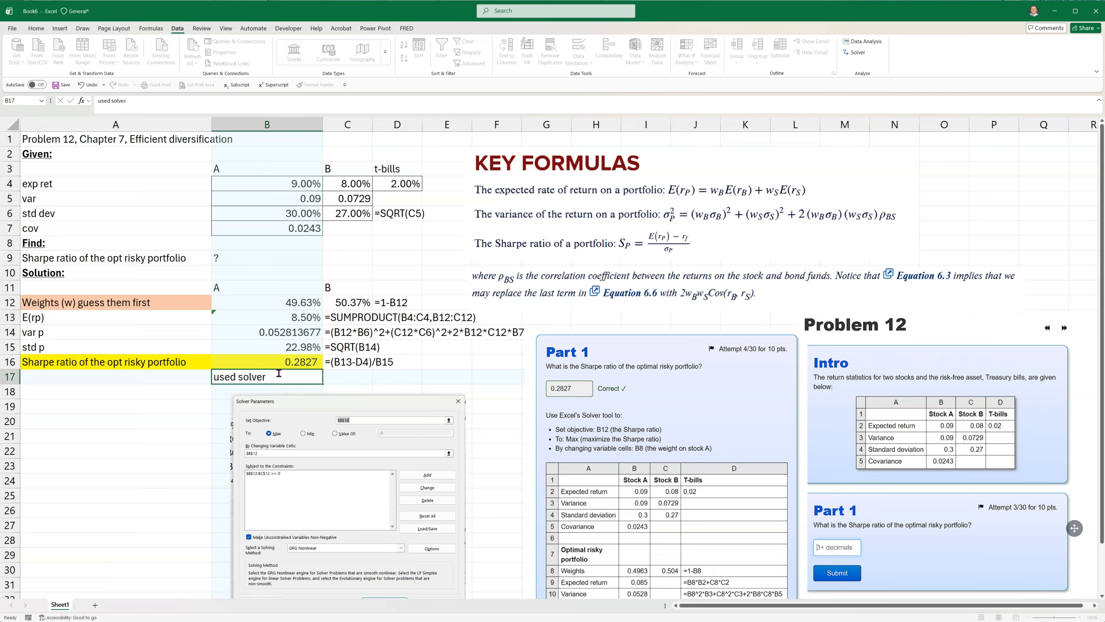
{"action": "key", "text": "Return"}
{"action": "left_click_drag", "start_coordinate": [285, 304], "coordinate": [343, 304]}
{"action": "left_click_drag", "start_coordinate": [205, 363], "coordinate": [242, 366]}
{"action": "left_click", "coordinate": [134, 462]}
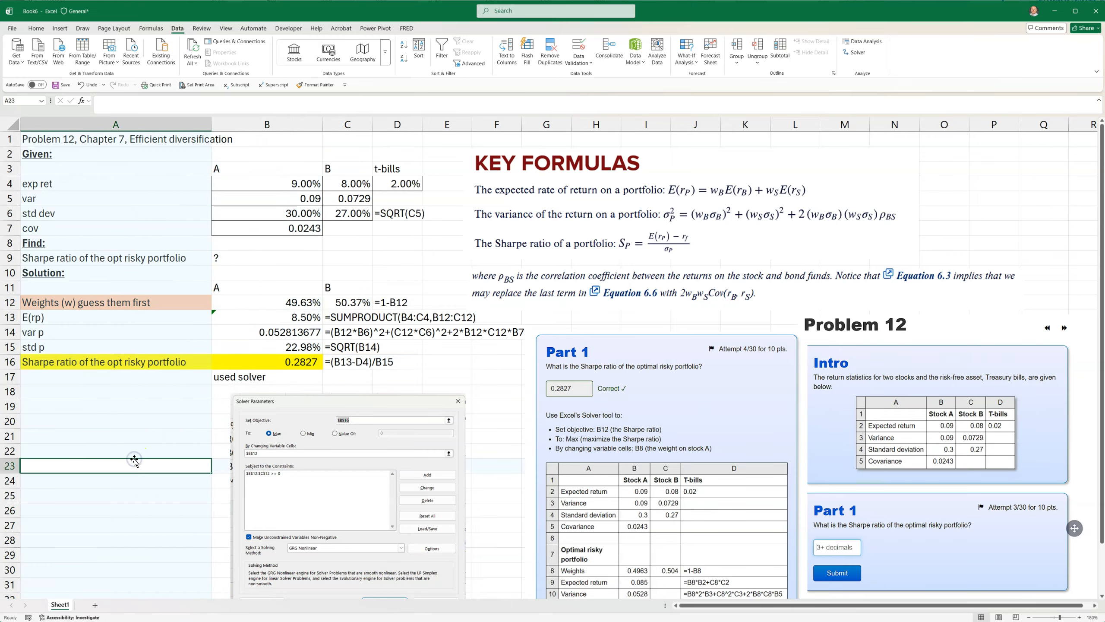